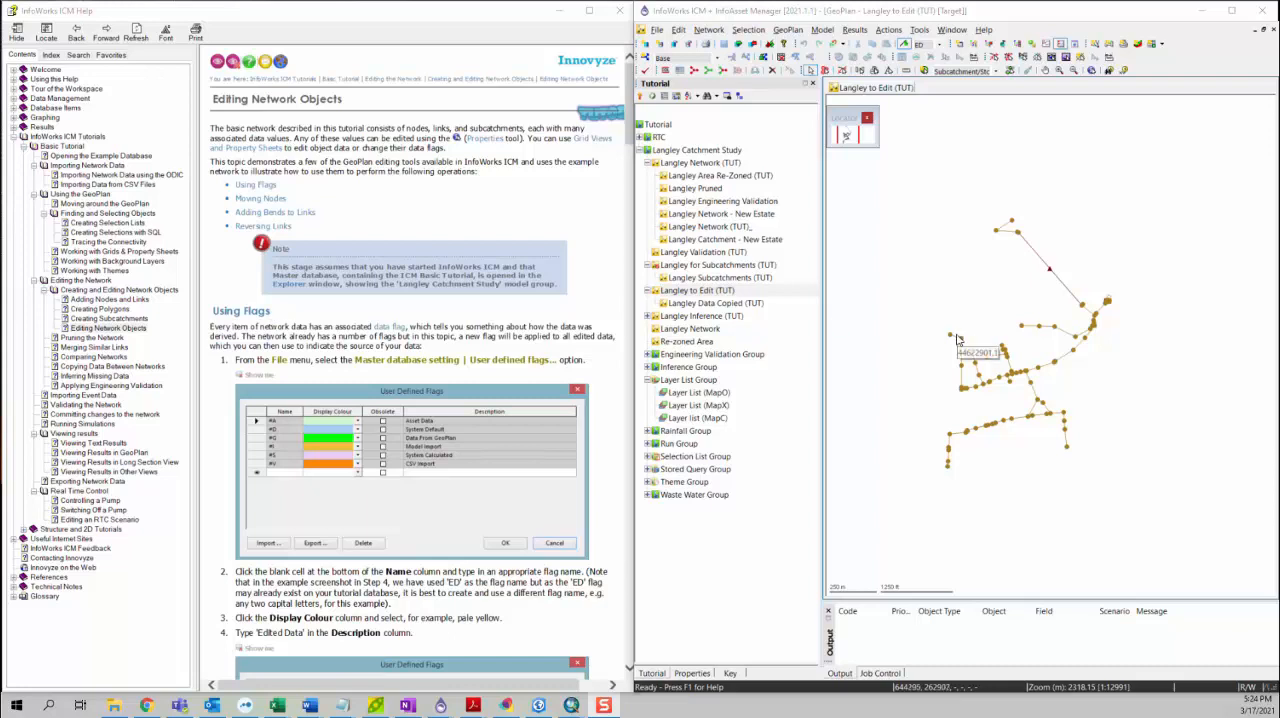
Step: Select conduit 44622901.1 in the network and review its properties and the flags available for its minimum computational nodes
scroll(955, 340, up, 2)
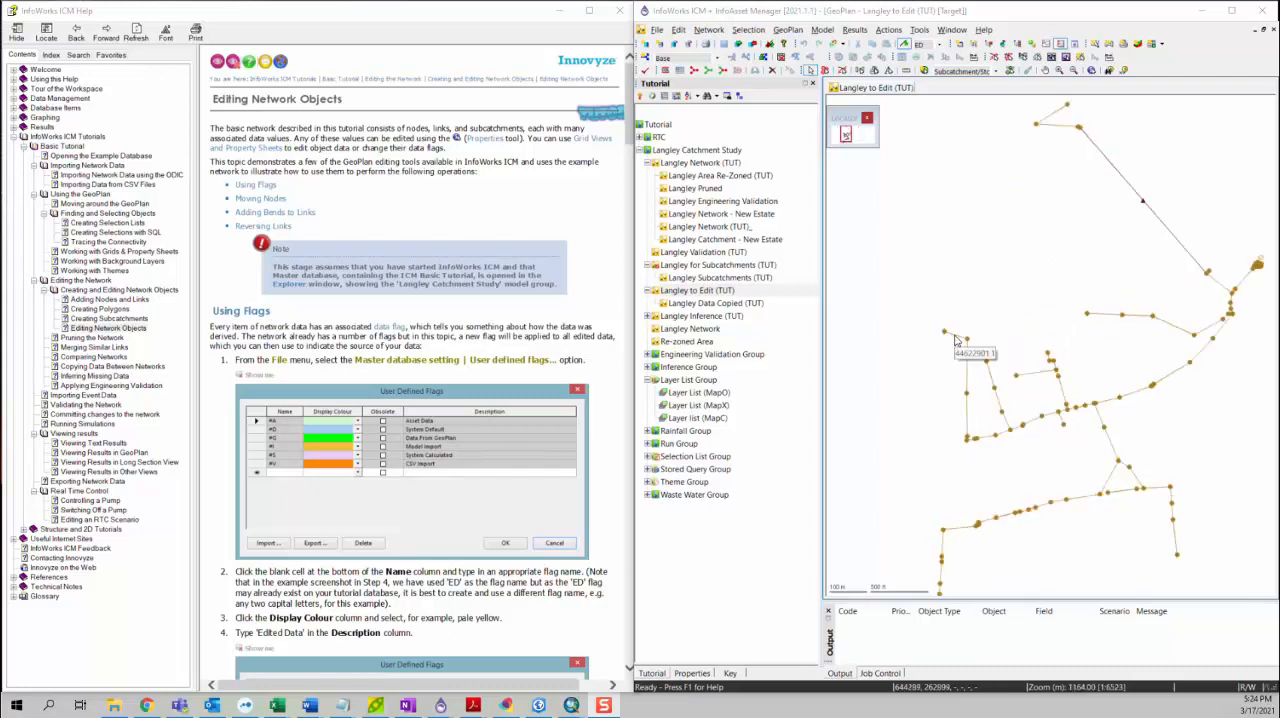
click(955, 340)
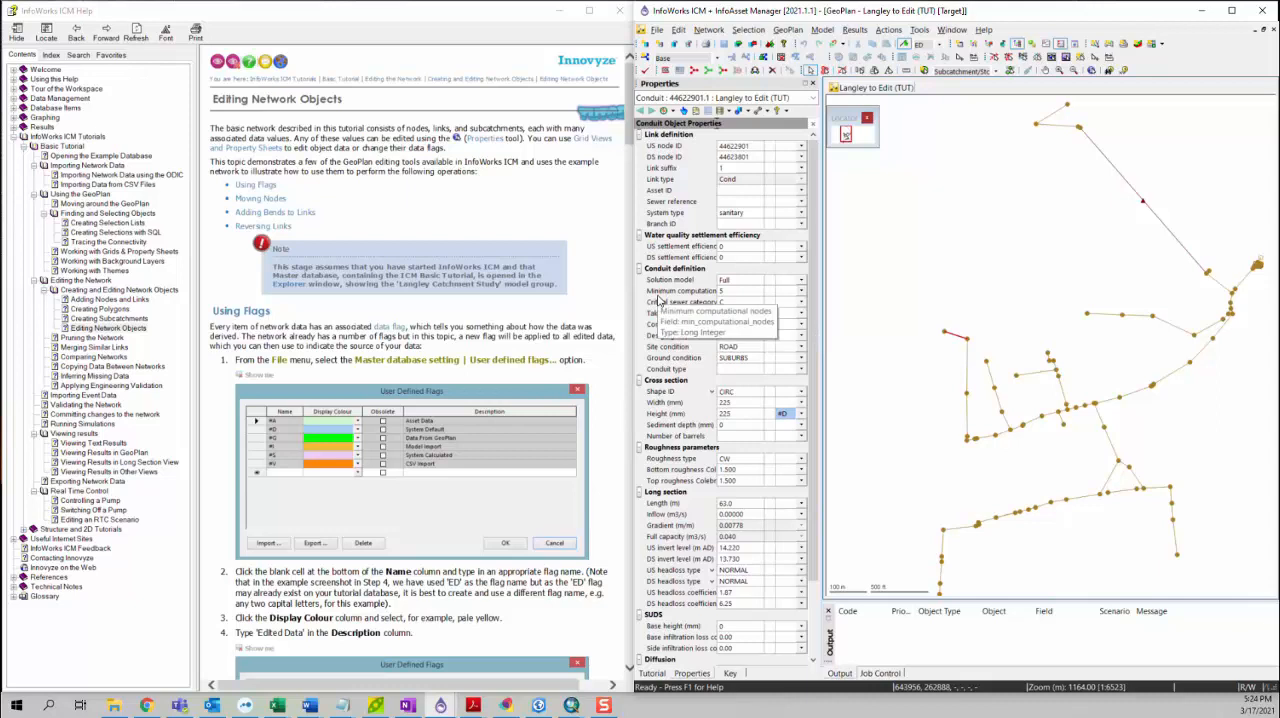
click(801, 291)
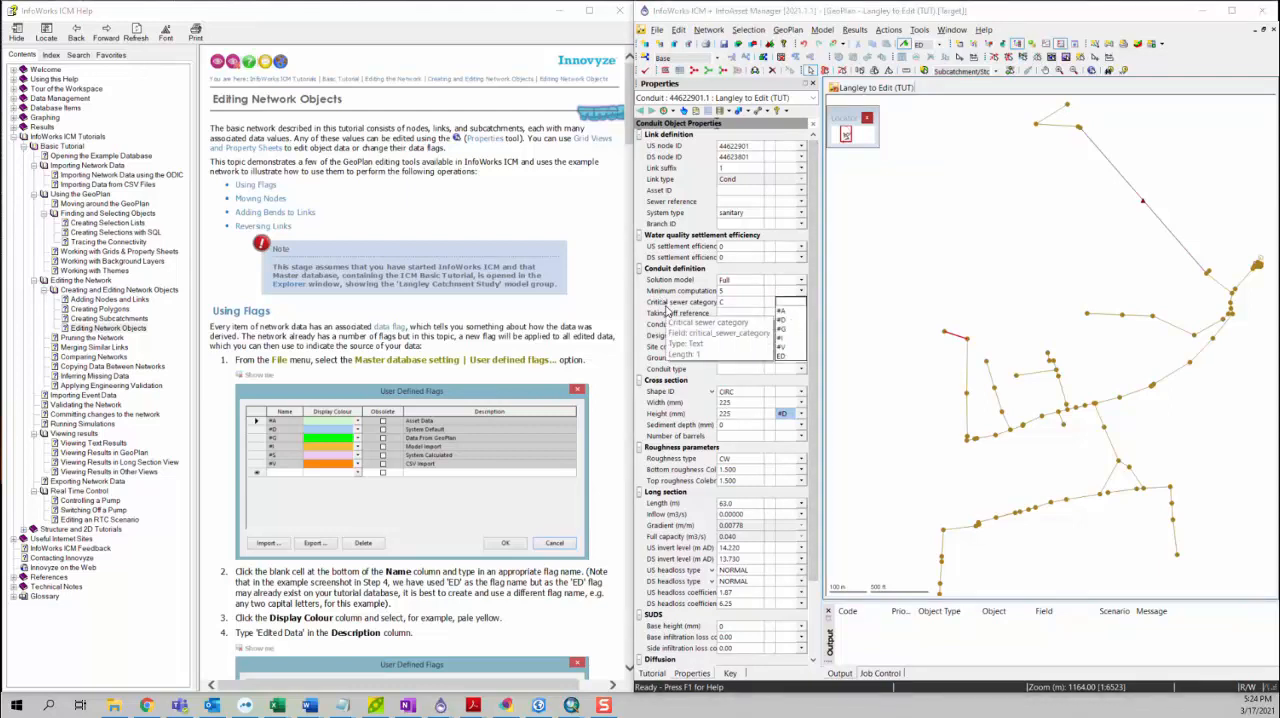
click(629, 300)
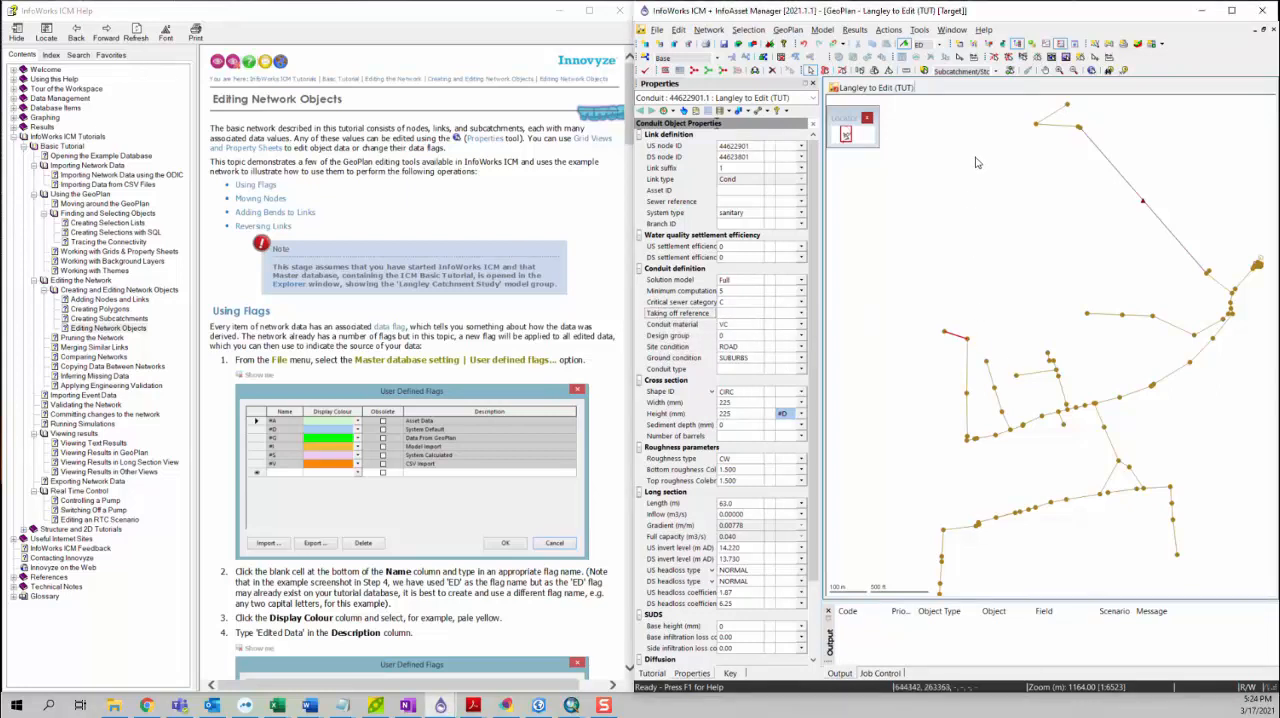
Step: Inspect the properties of several conduits and manholes in the western part of the network with the Properties tool
click(1091, 70)
click(956, 336)
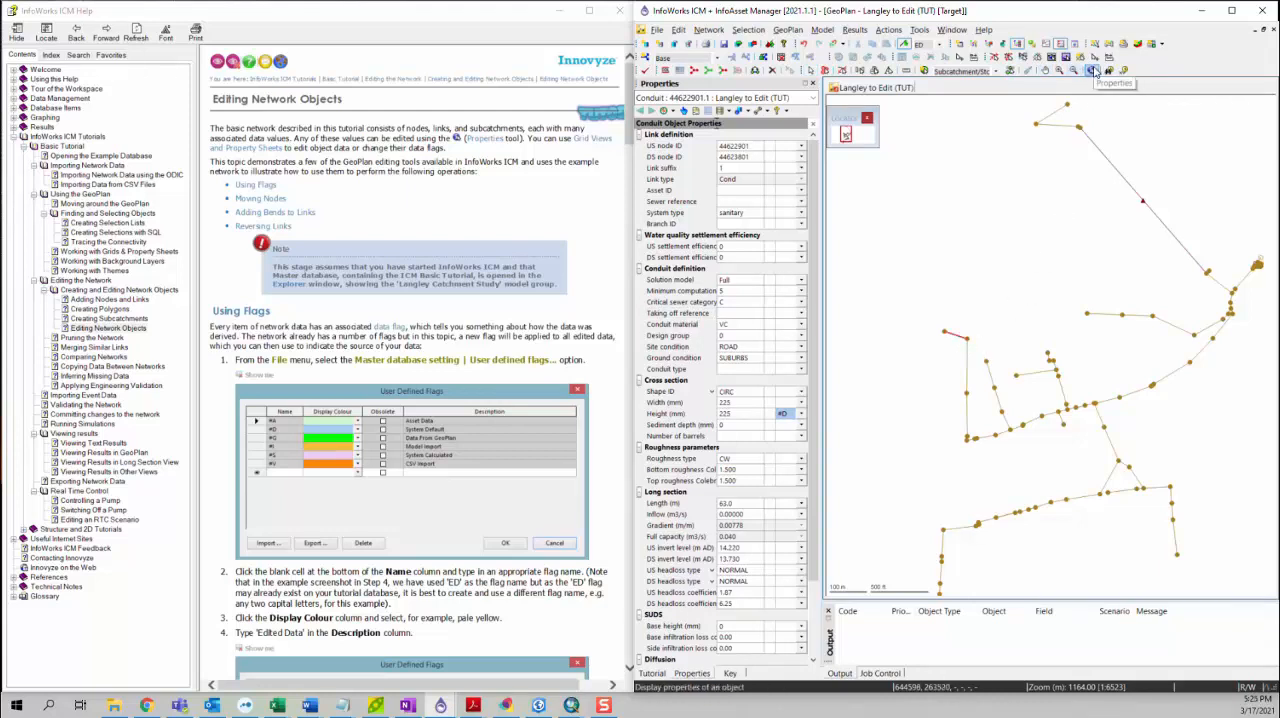
click(968, 418)
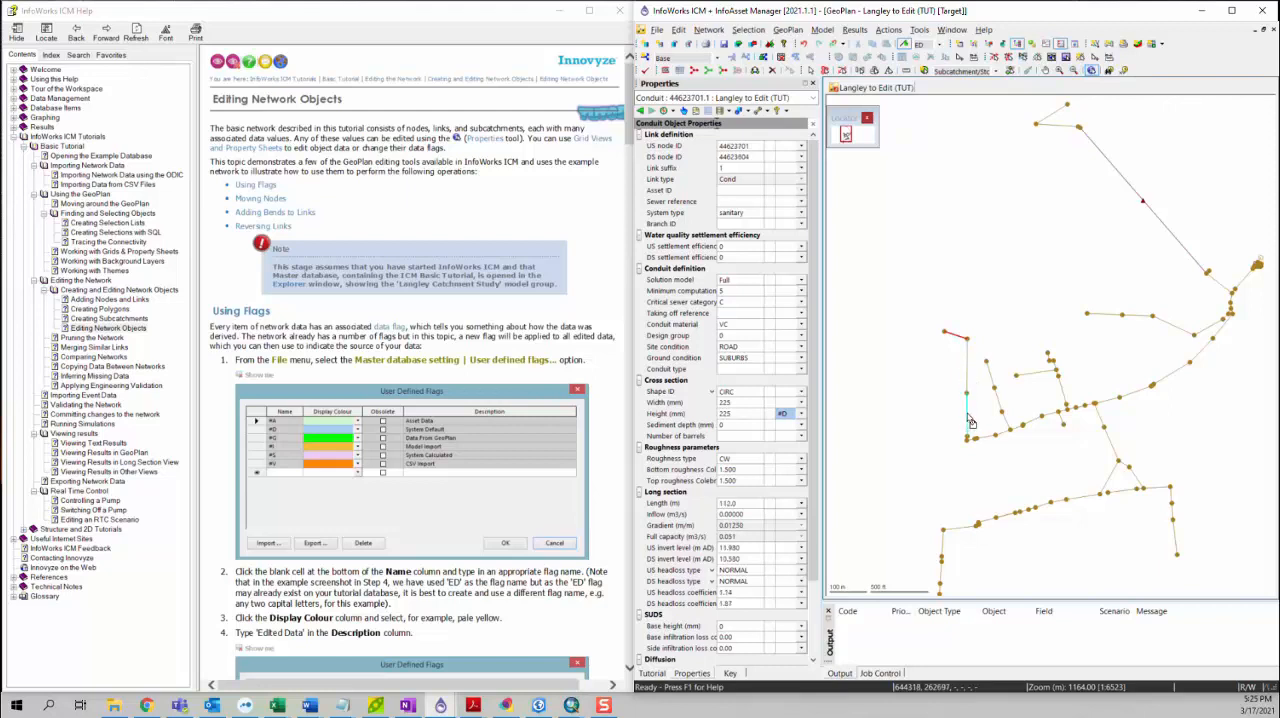
click(997, 437)
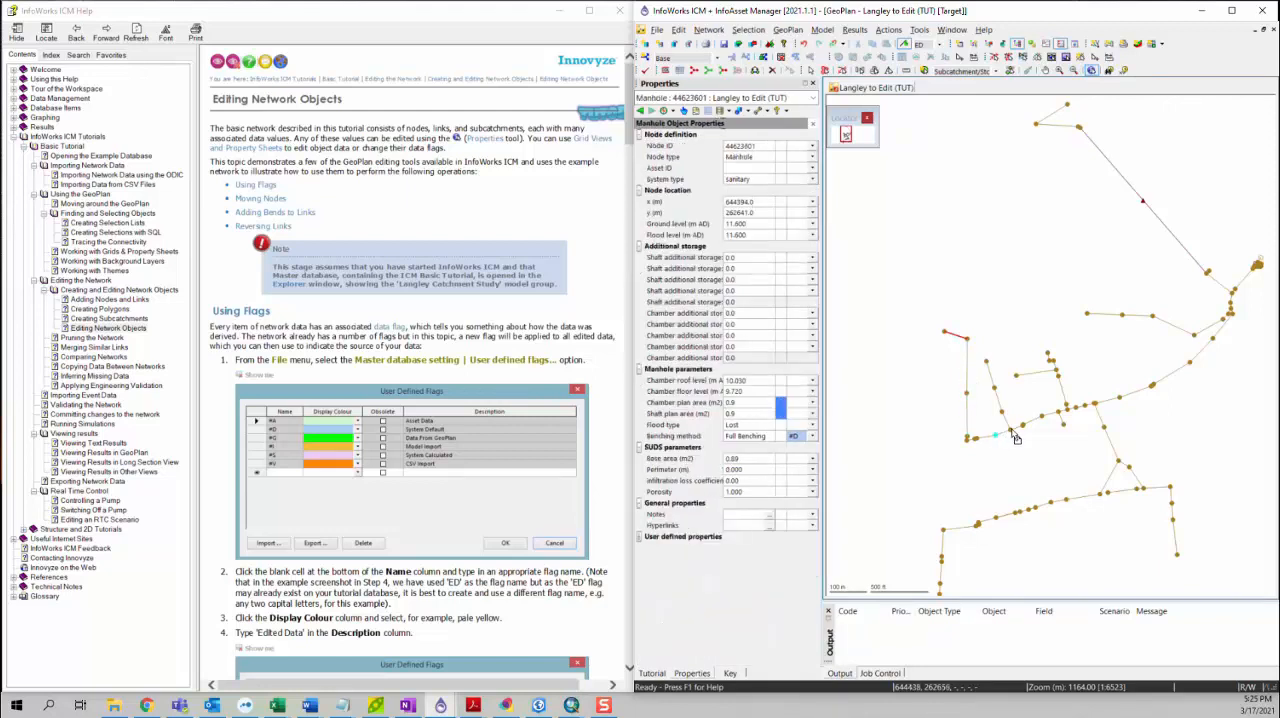
click(1002, 408)
click(987, 363)
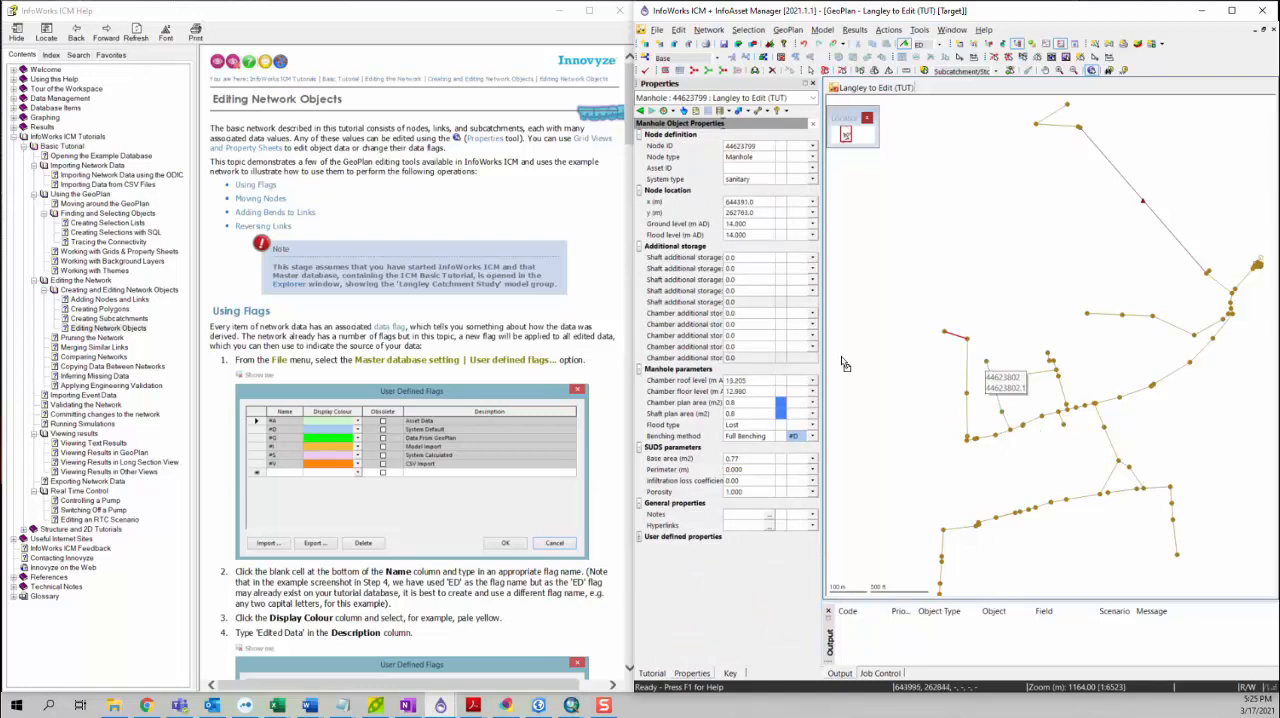
drag(993, 432, 990, 359)
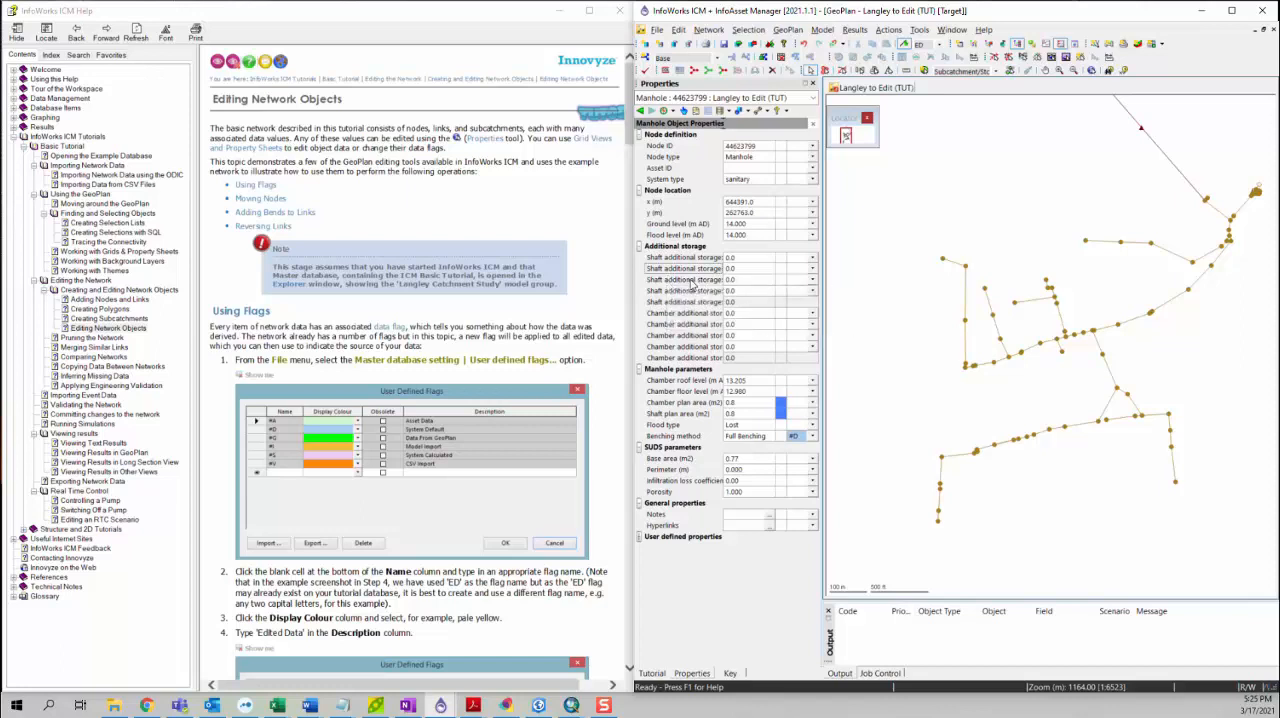
Step: Open the master database's user defined flags and review the built-in flags and the ED flag
click(658, 31)
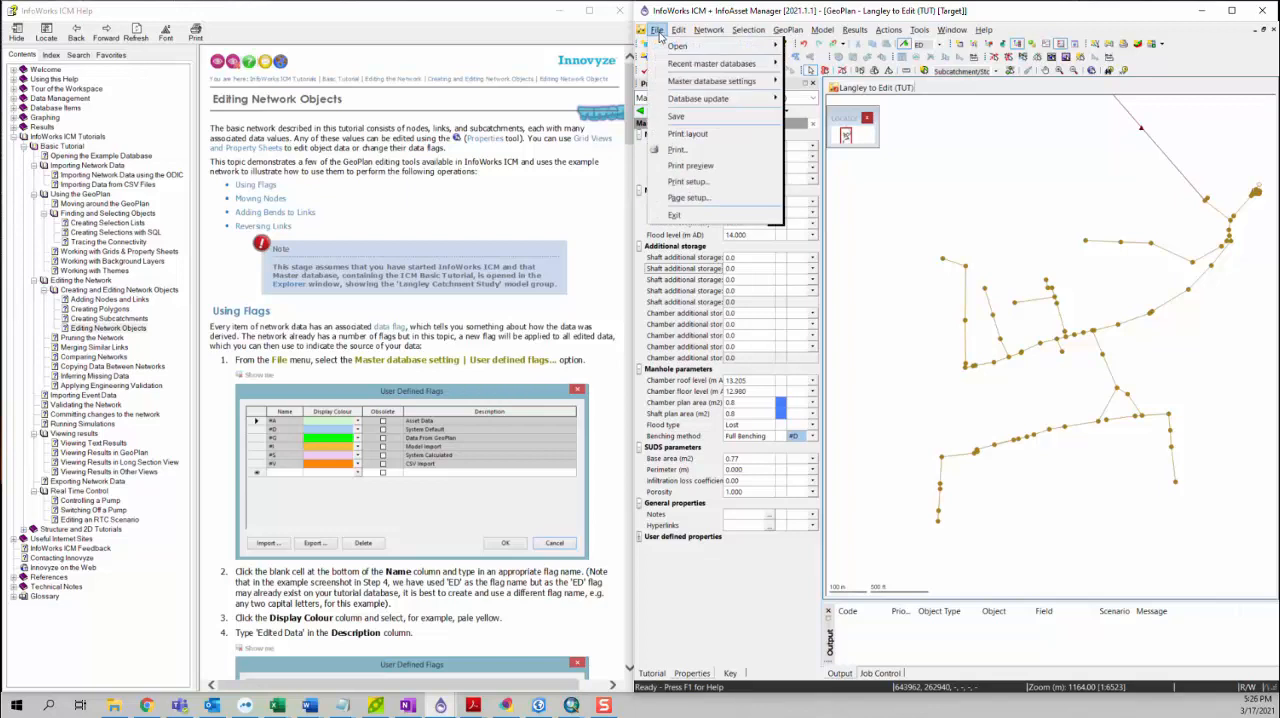
mouse_move(681, 83)
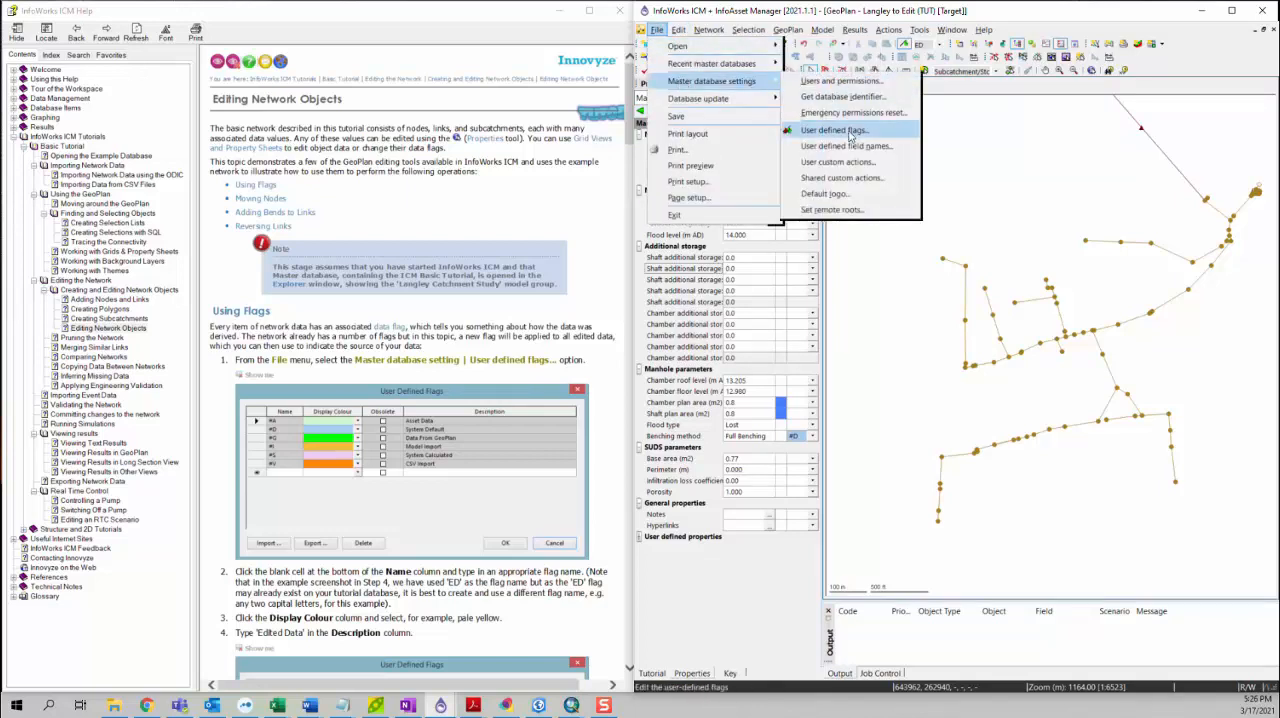
click(849, 133)
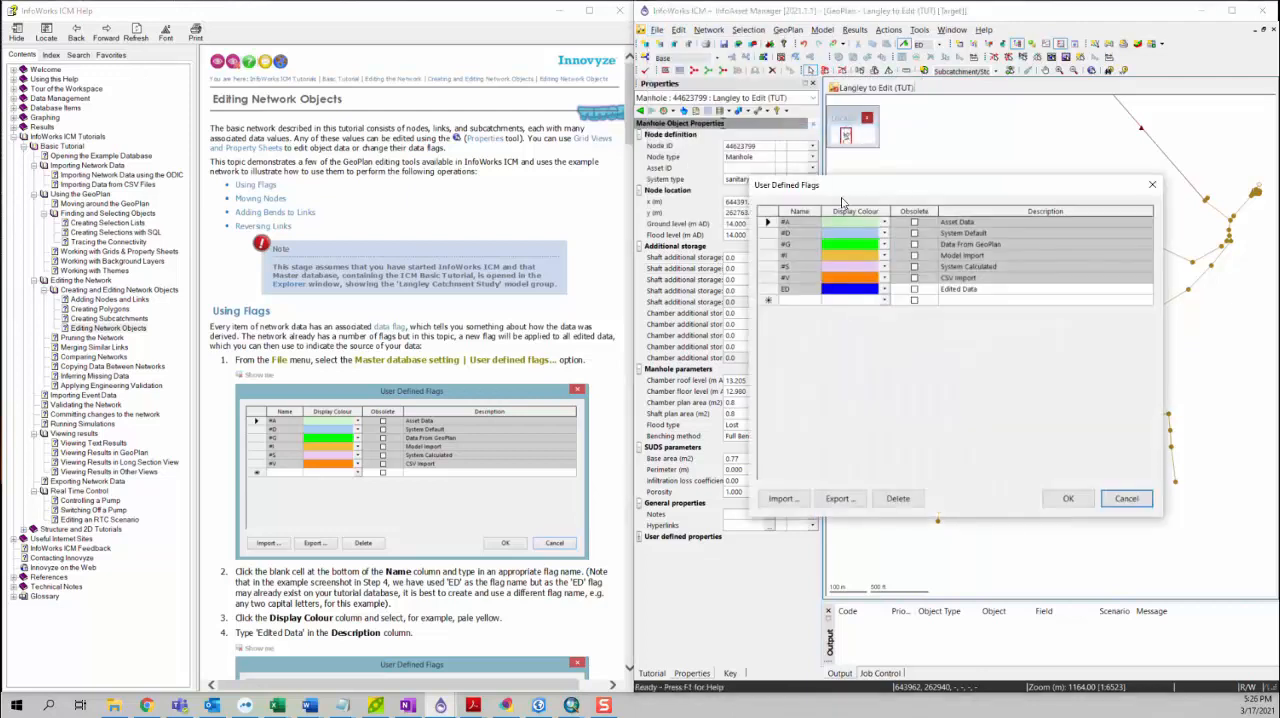
drag(840, 190, 838, 180)
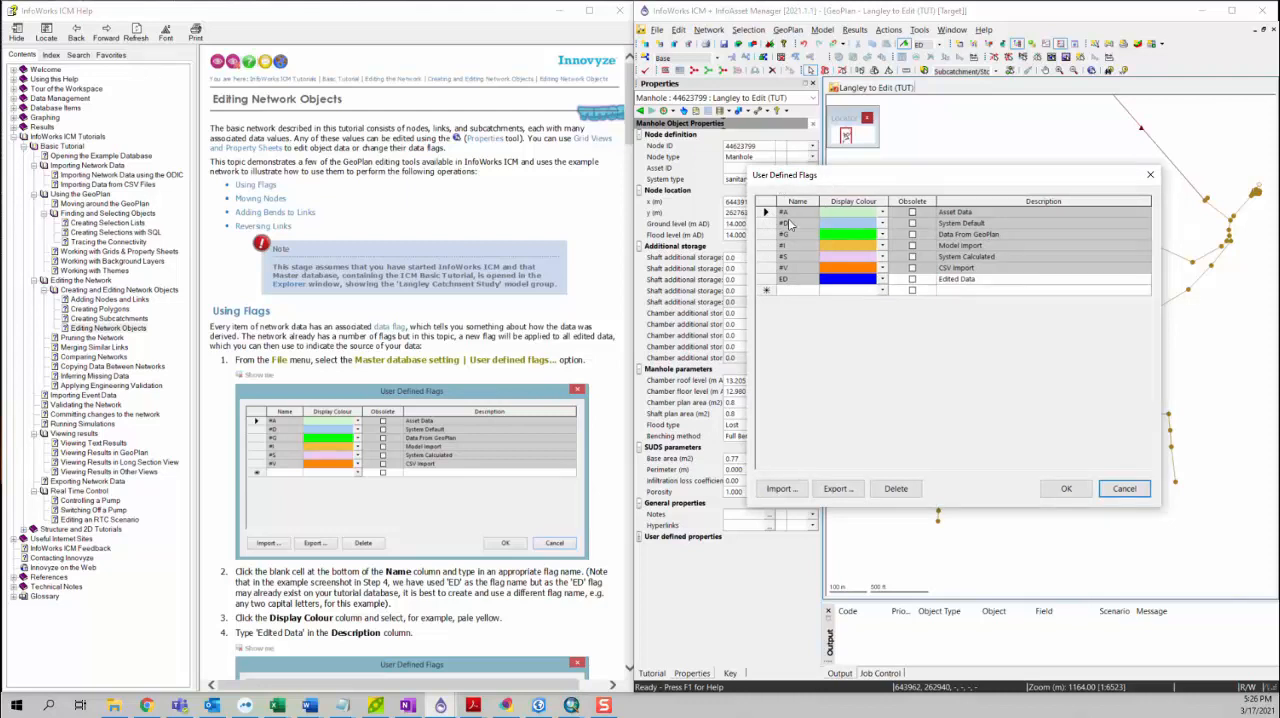
drag(763, 268, 770, 224)
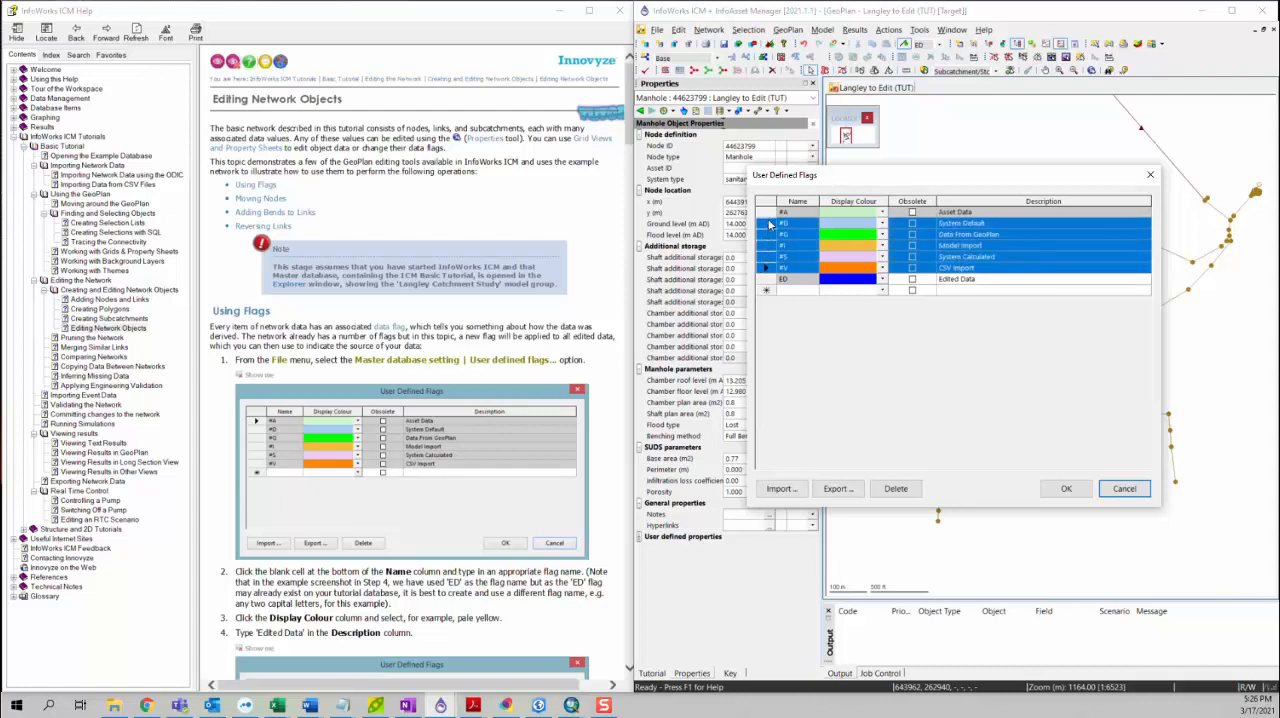
click(771, 212)
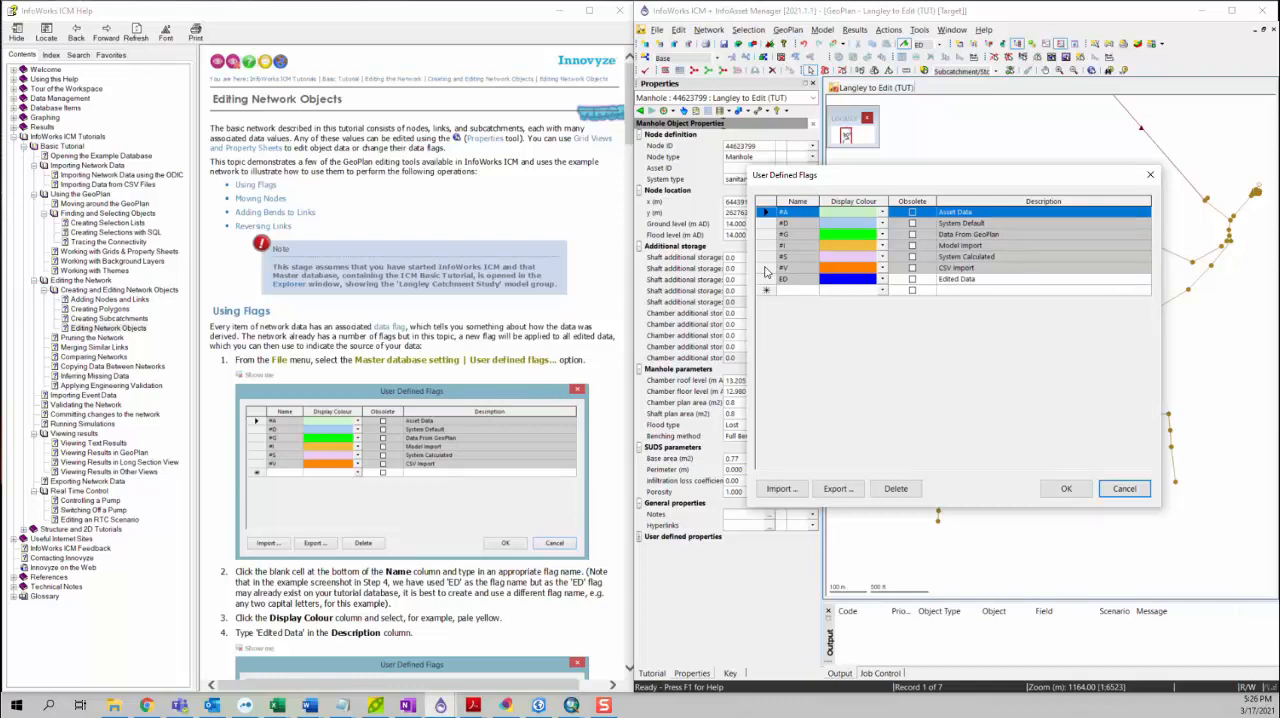
click(764, 279)
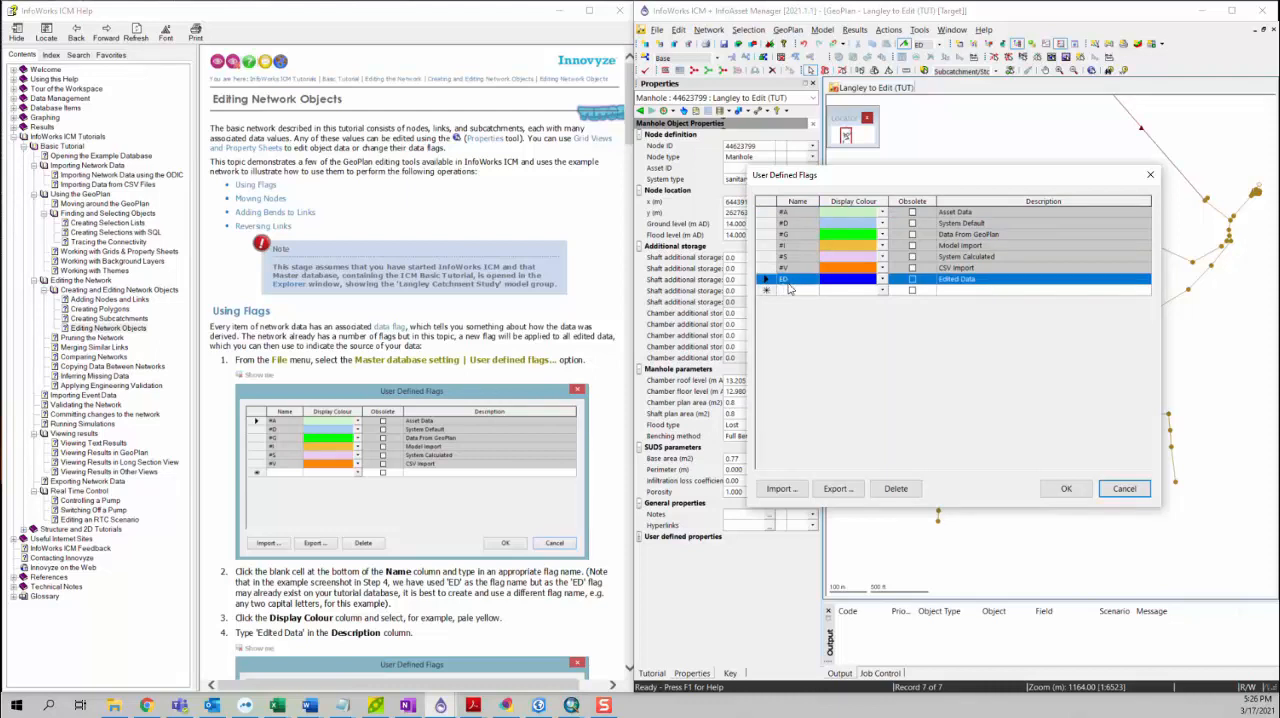
Step: Add a user defined flag named XC with an orange display colour and a description stating who edited the data, and save it
click(790, 290)
scroll(470, 352, down, 5)
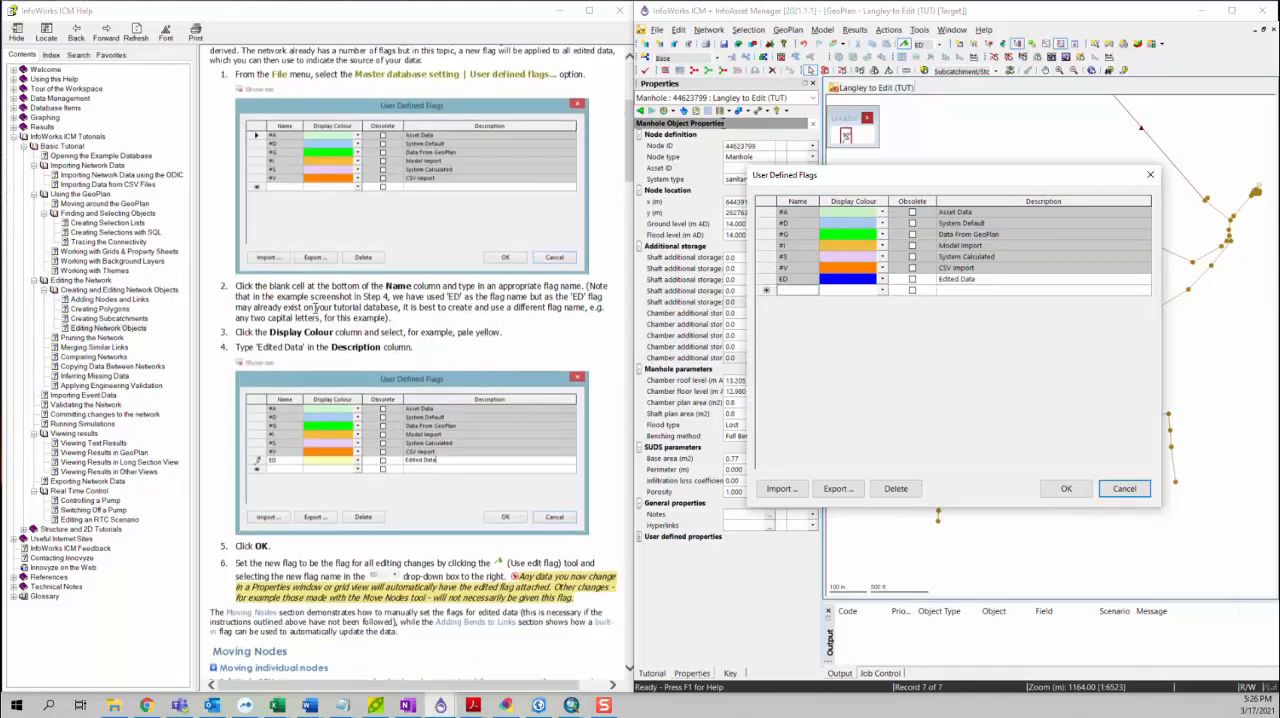
click(785, 281)
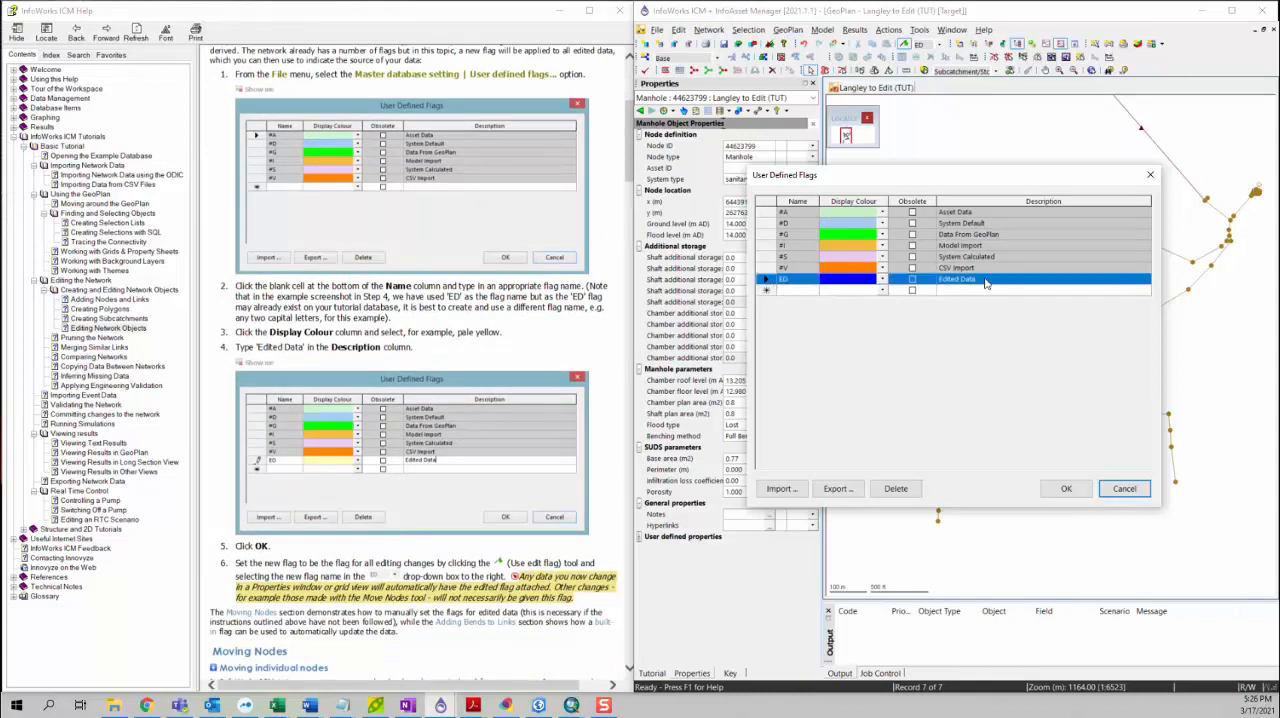
click(792, 292)
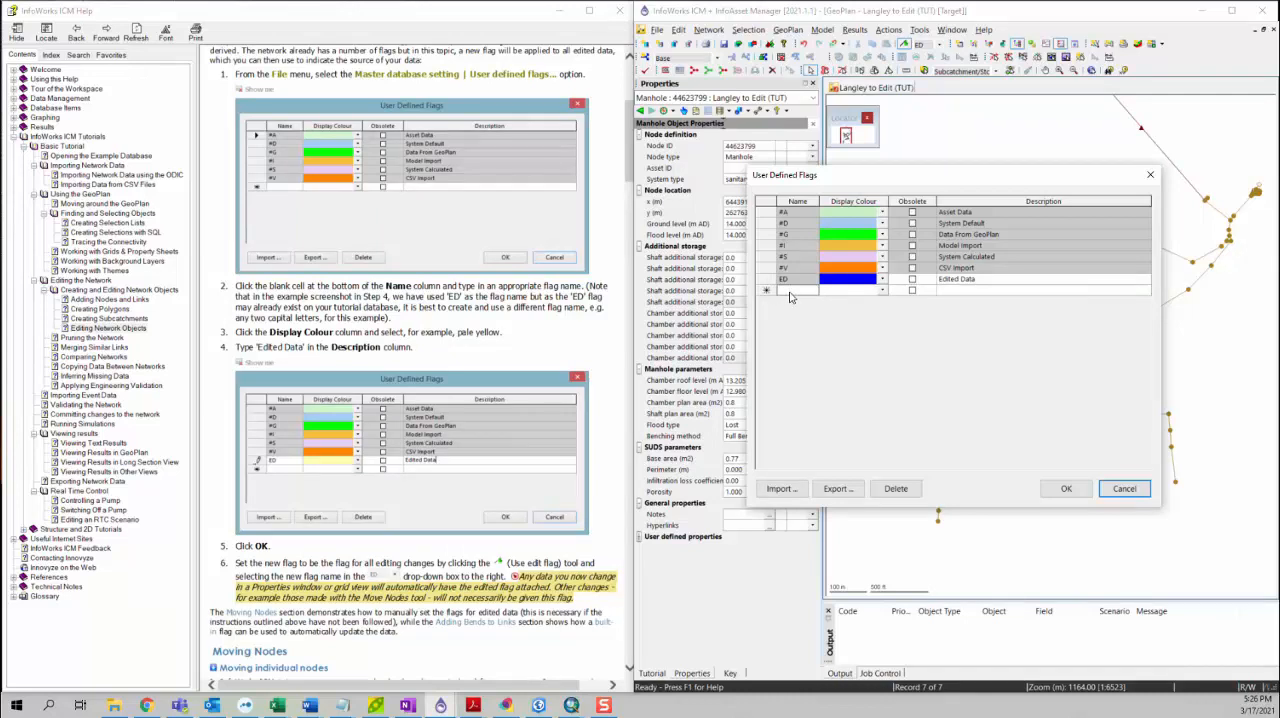
text(XC)
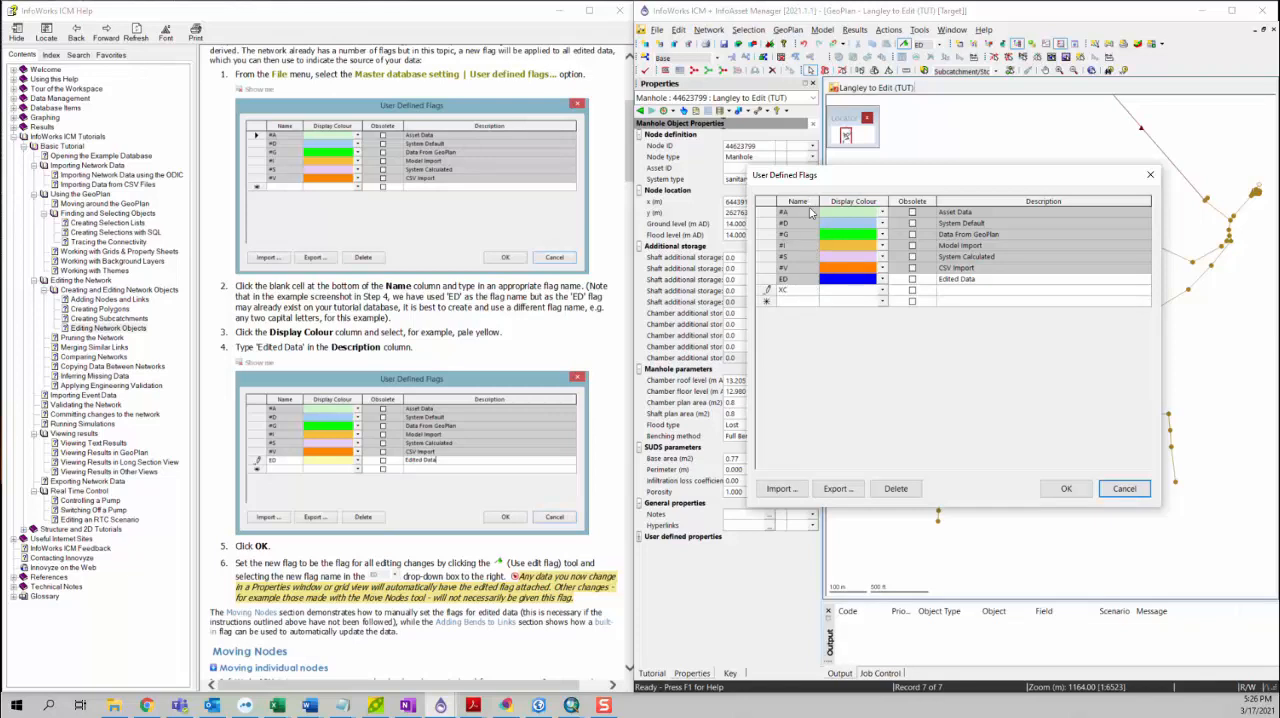
click(882, 291)
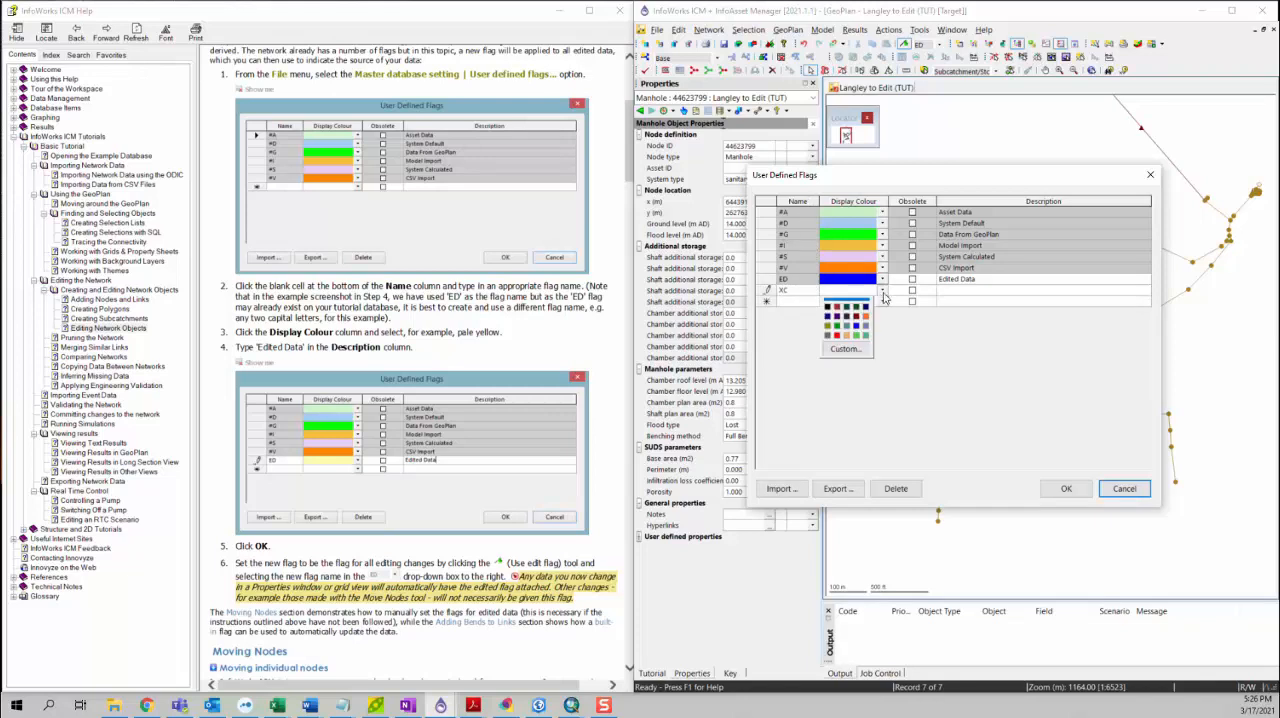
click(867, 316)
click(960, 294)
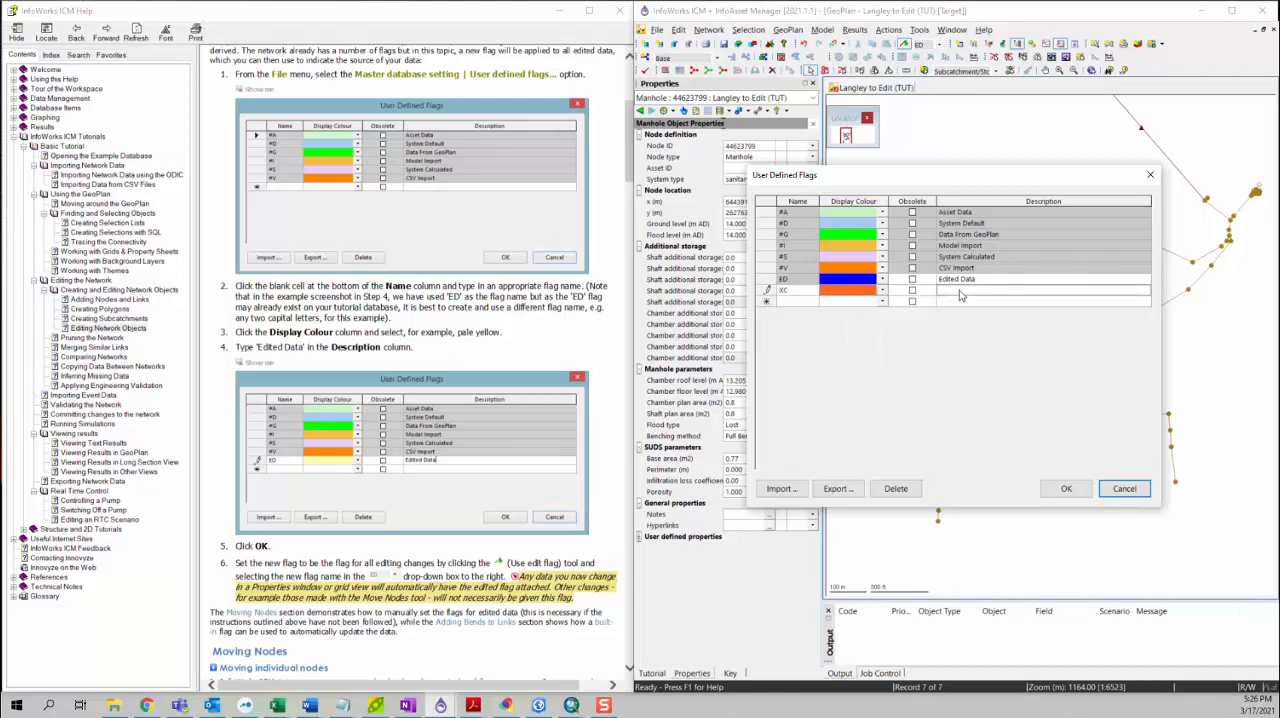
text(edited by Xiaoran)
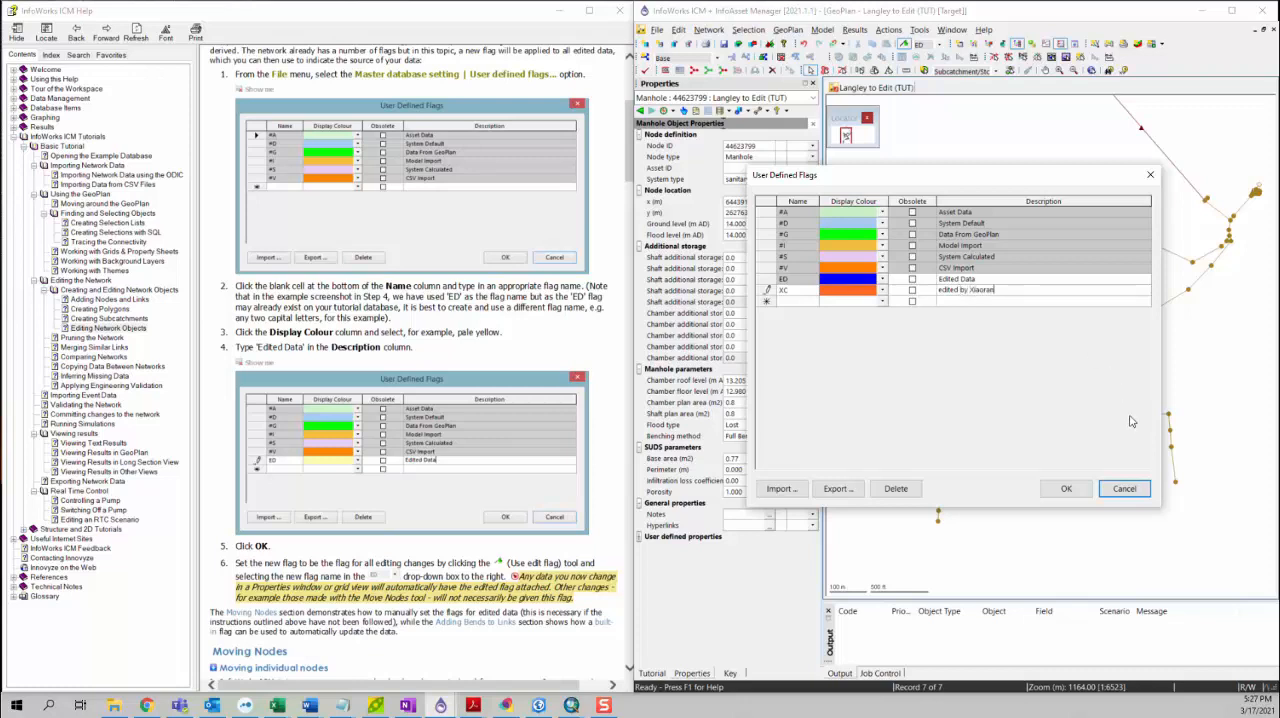
click(1068, 489)
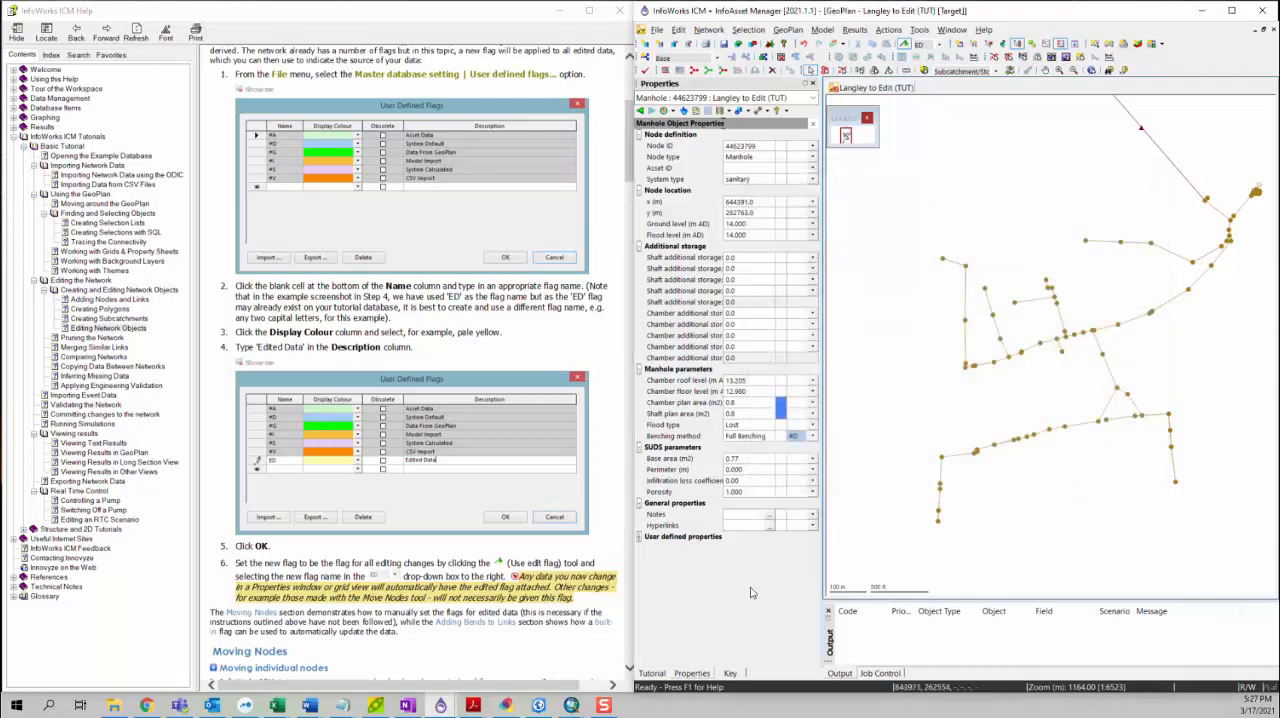
Step: Check the flags offered for the manhole's additional storage, and enable the edit flag with ED as the flag for edits
click(812, 280)
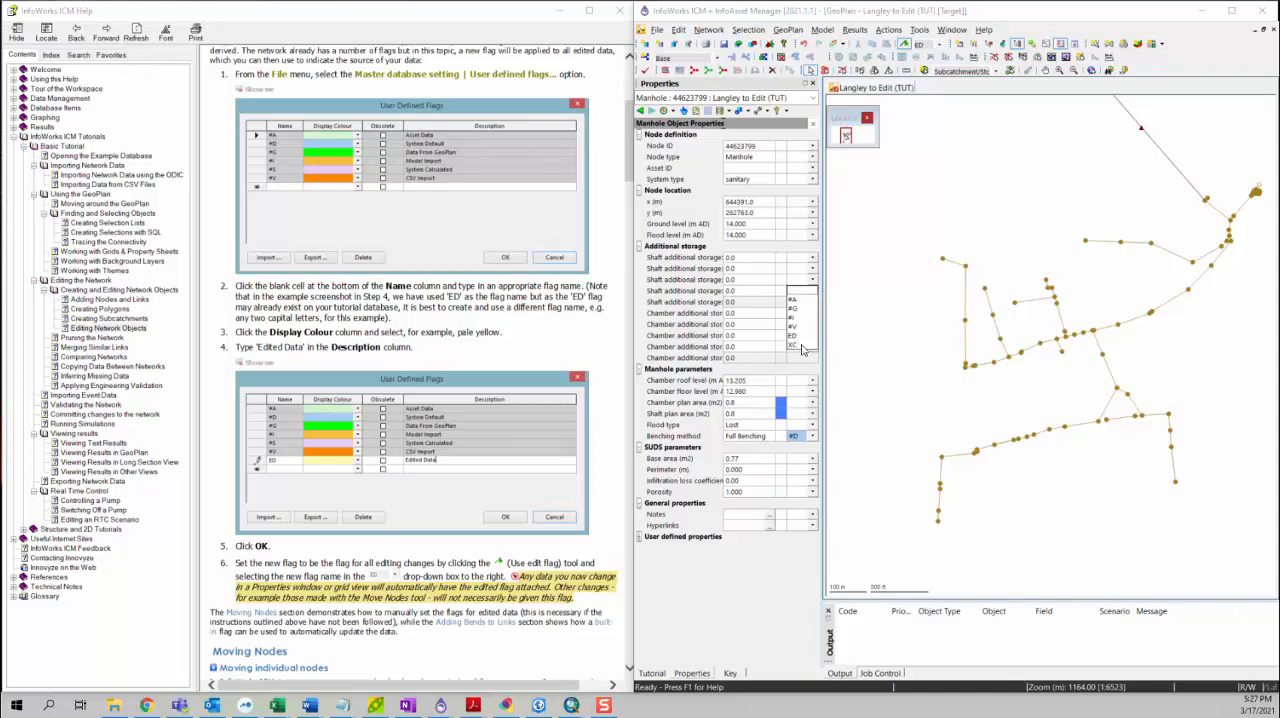
click(911, 341)
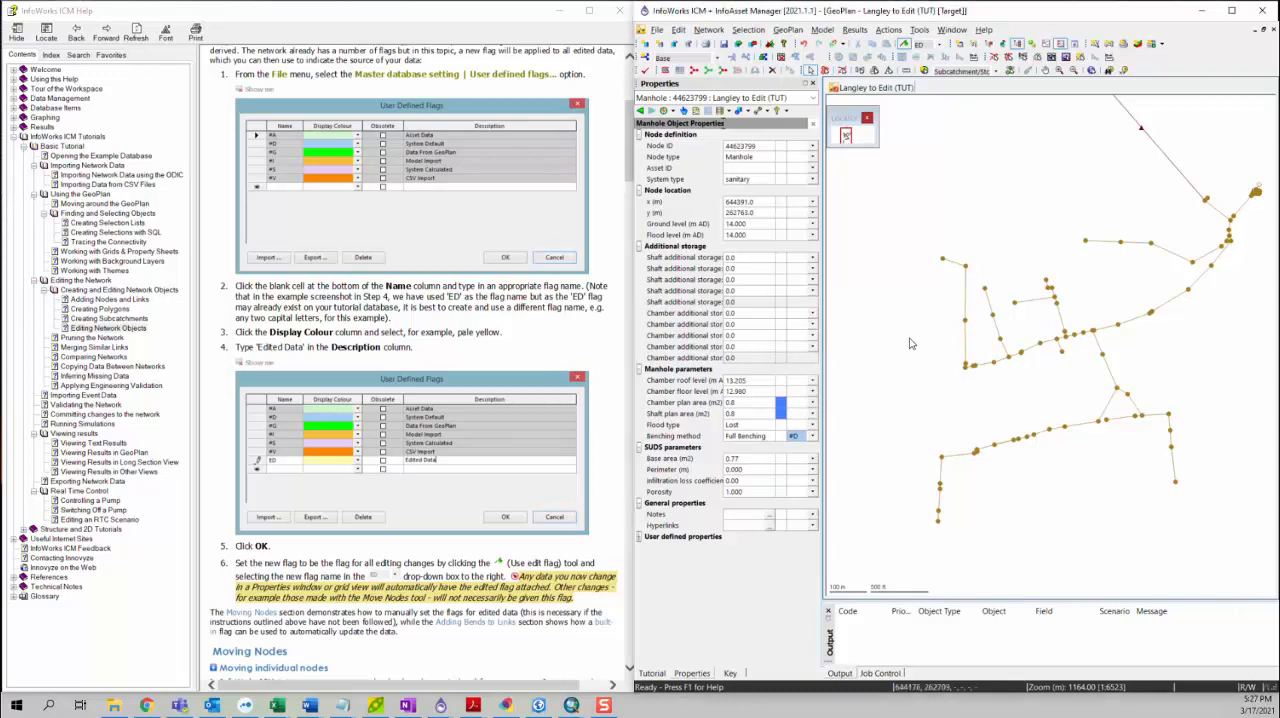
click(904, 45)
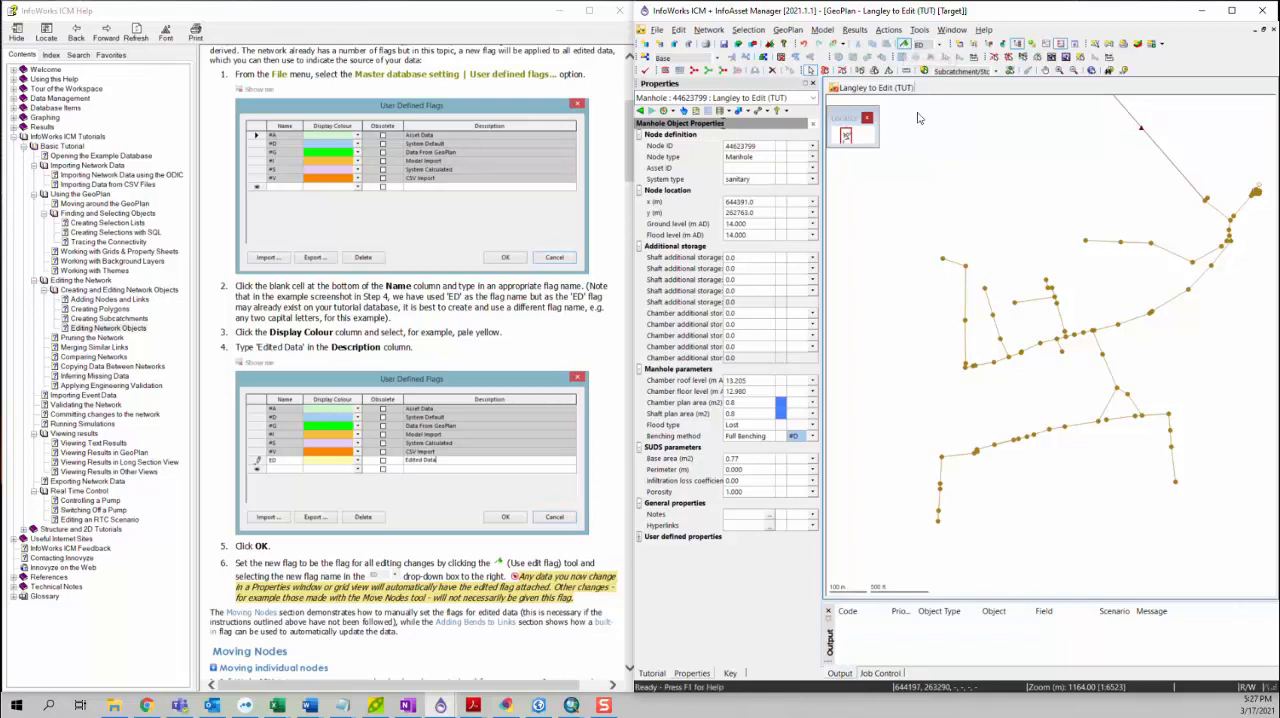
click(938, 45)
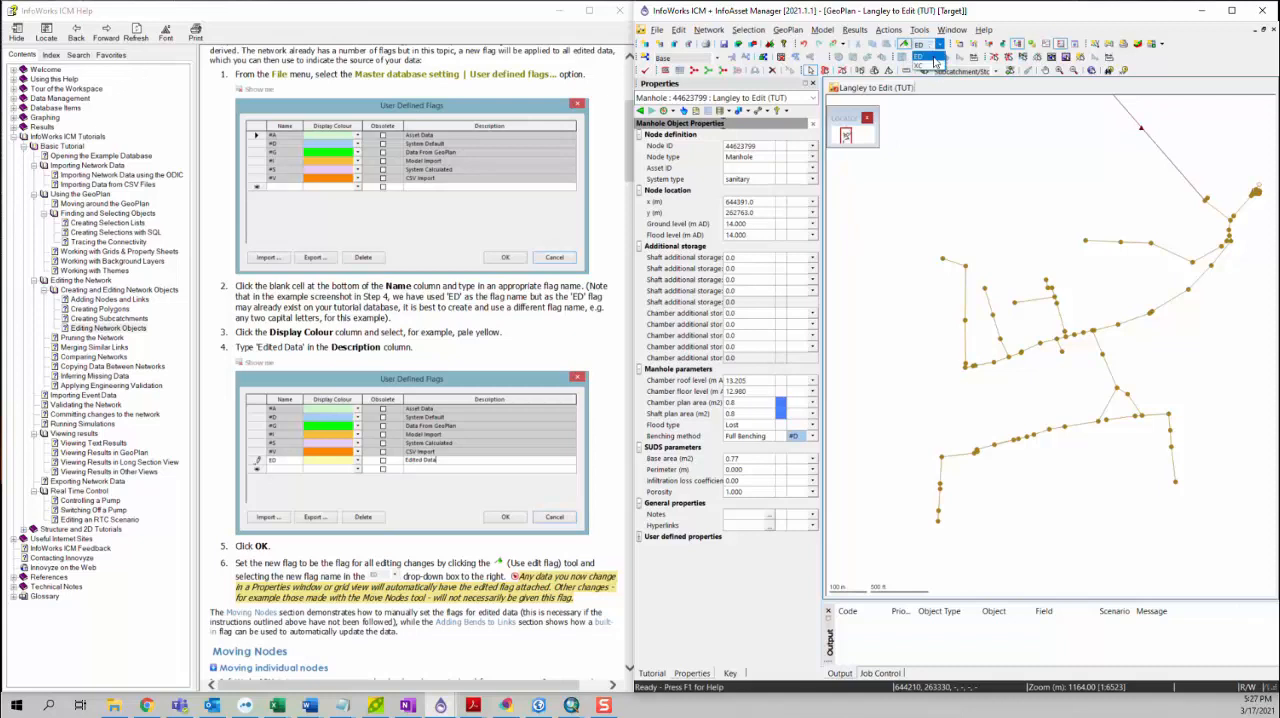
click(928, 57)
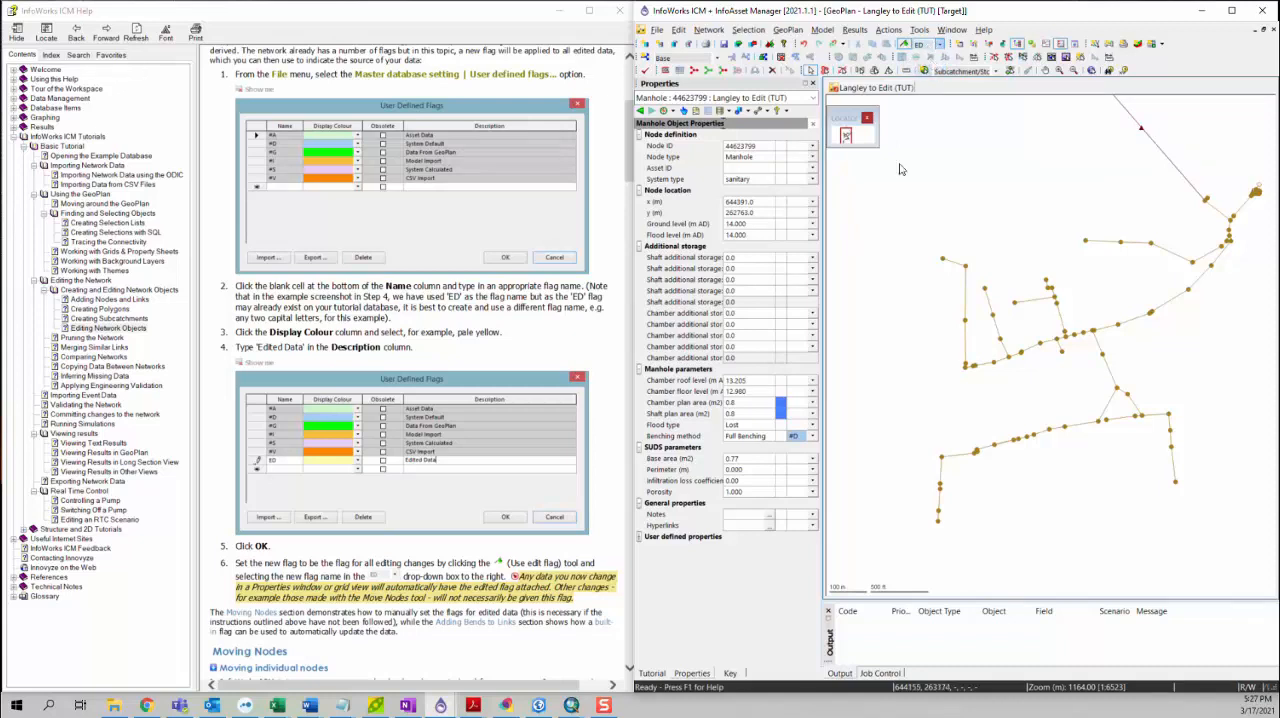
Step: Try changing the ground level of manhole 44623799 to 15 m AD, and undo the change
click(760, 227)
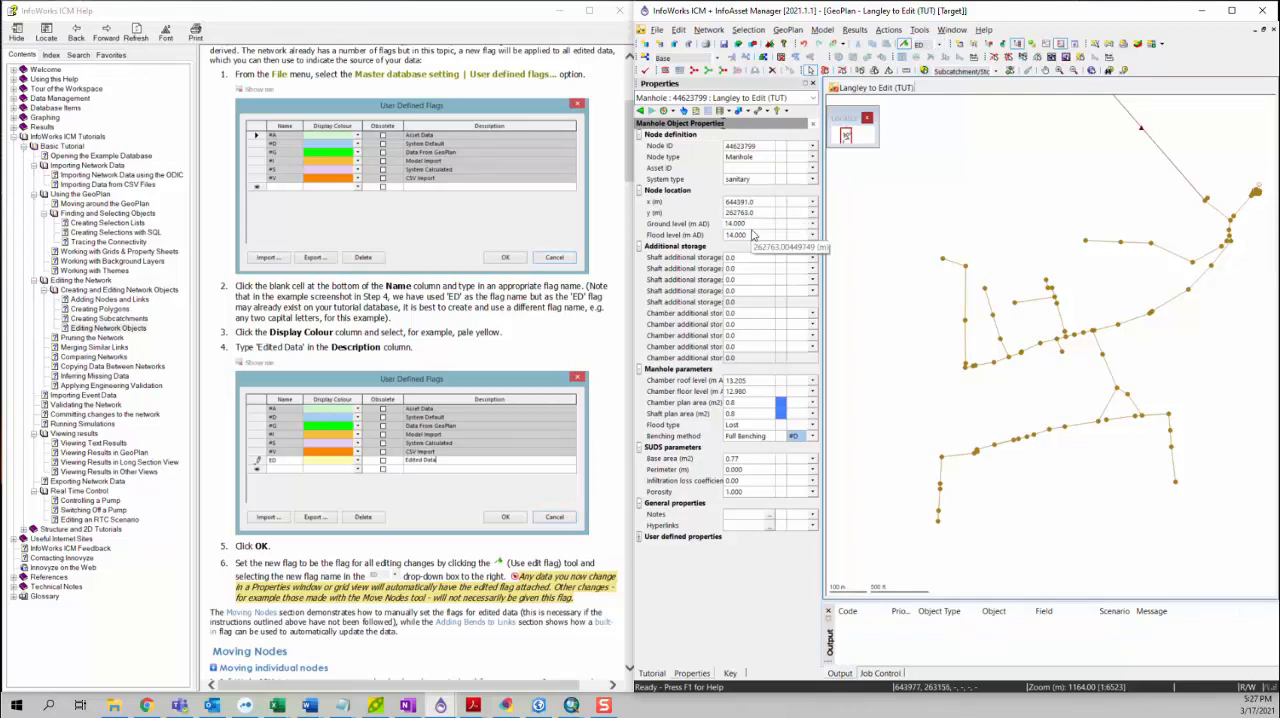
drag(752, 224, 701, 226)
text(15)
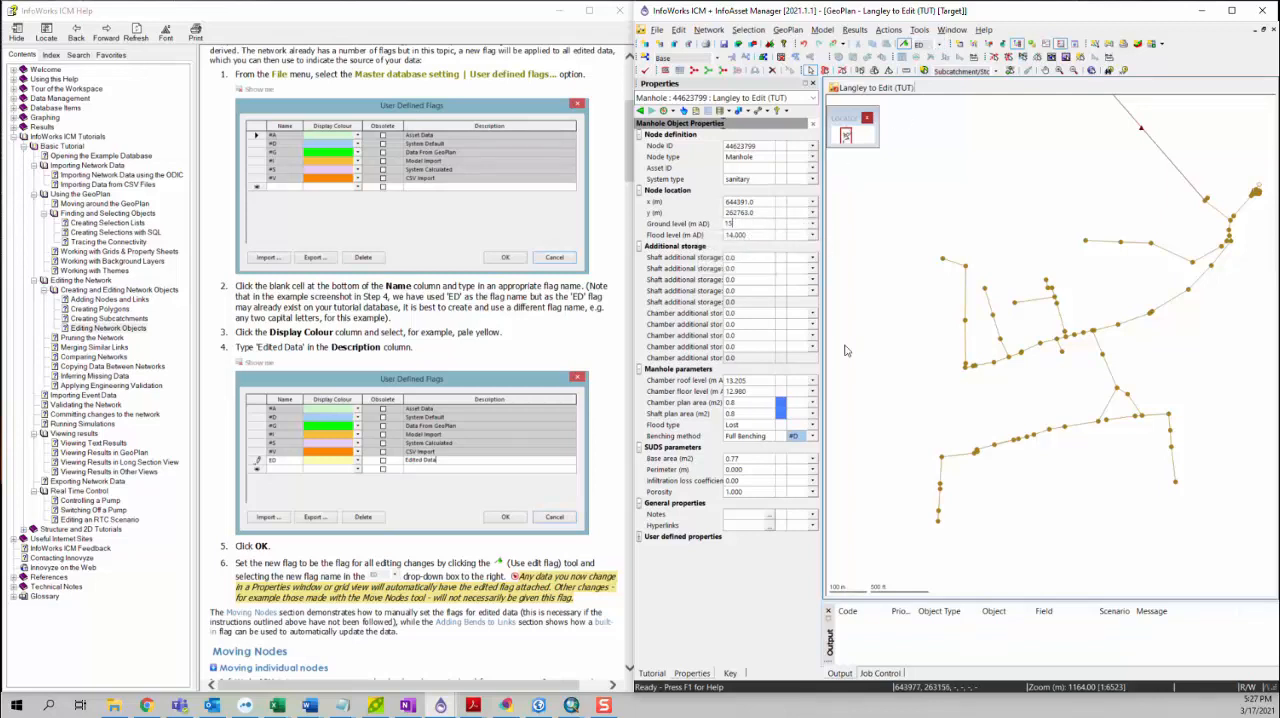
key(Return)
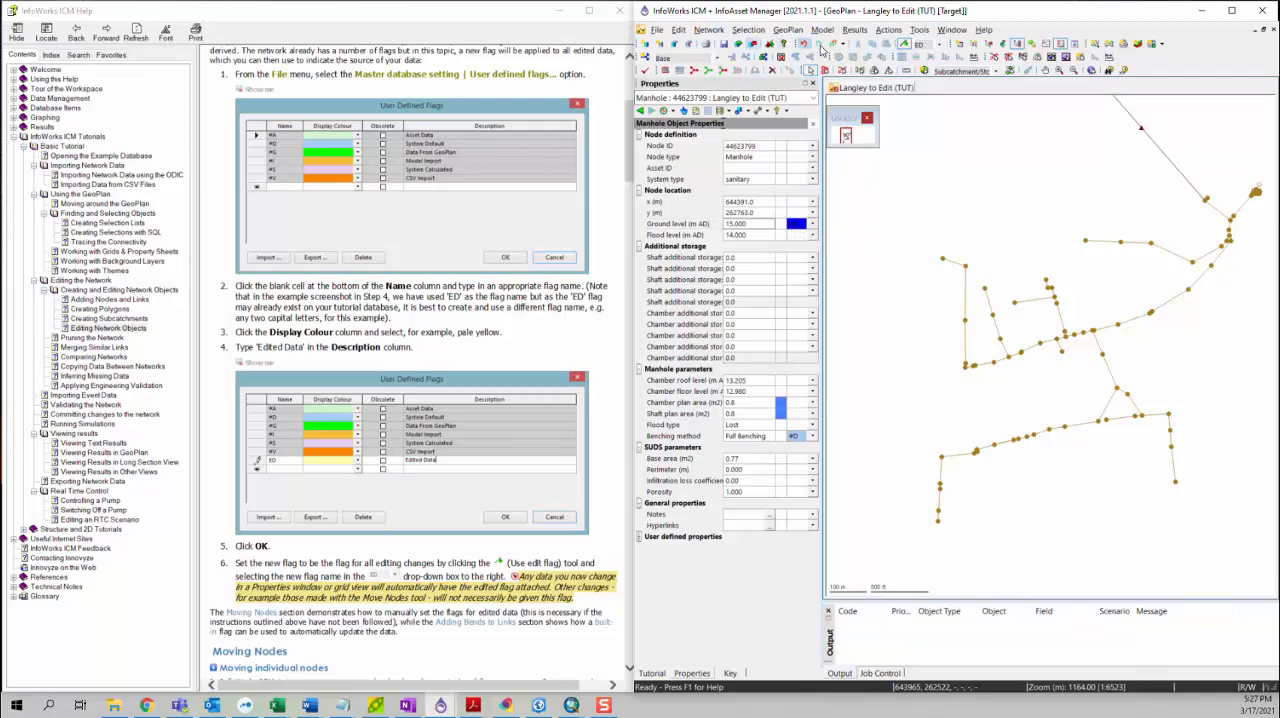
click(810, 45)
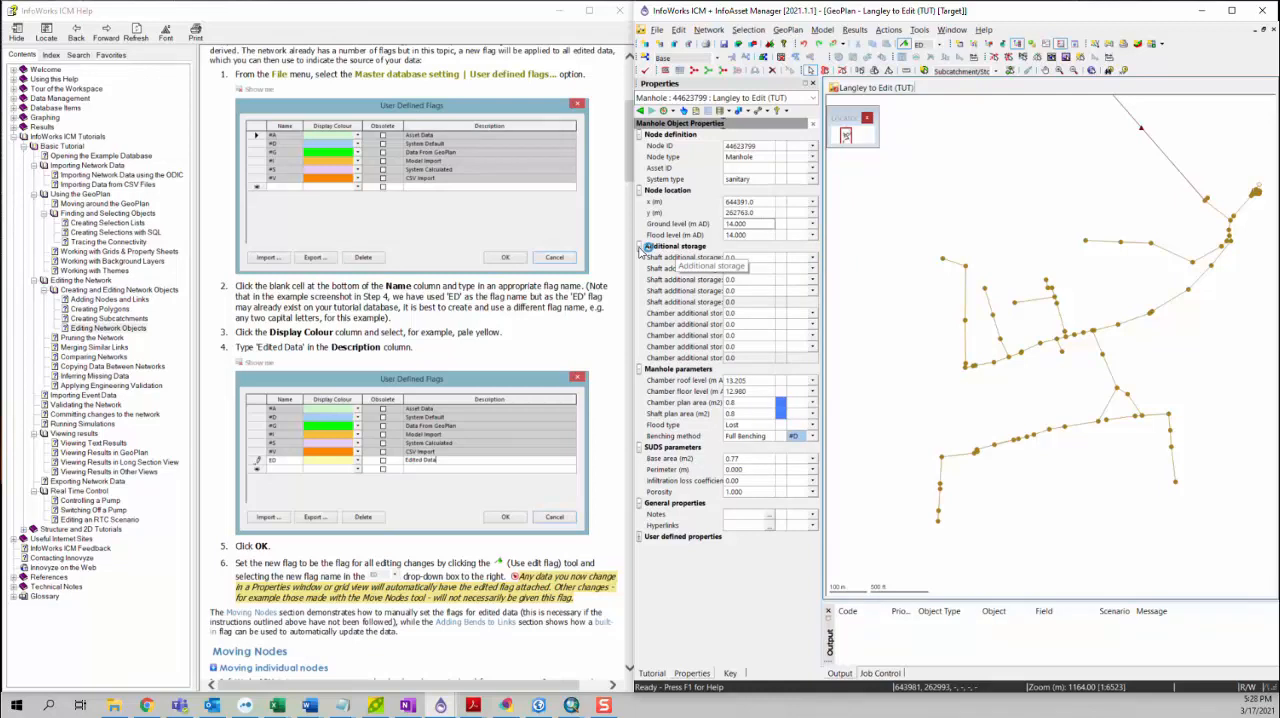
Step: Find node 44635401 from the tutorial text in the GeoPlan with Quick Find
scroll(367, 566, down, 5)
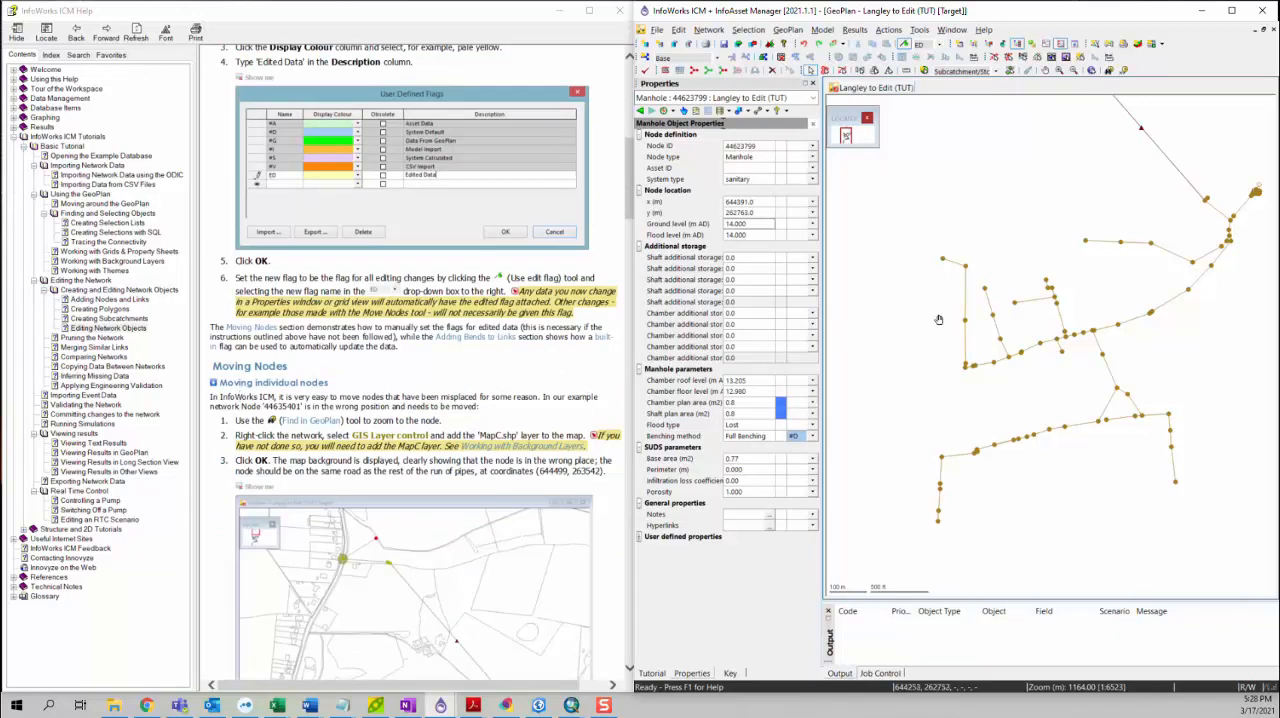
scroll(939, 320, up, 2)
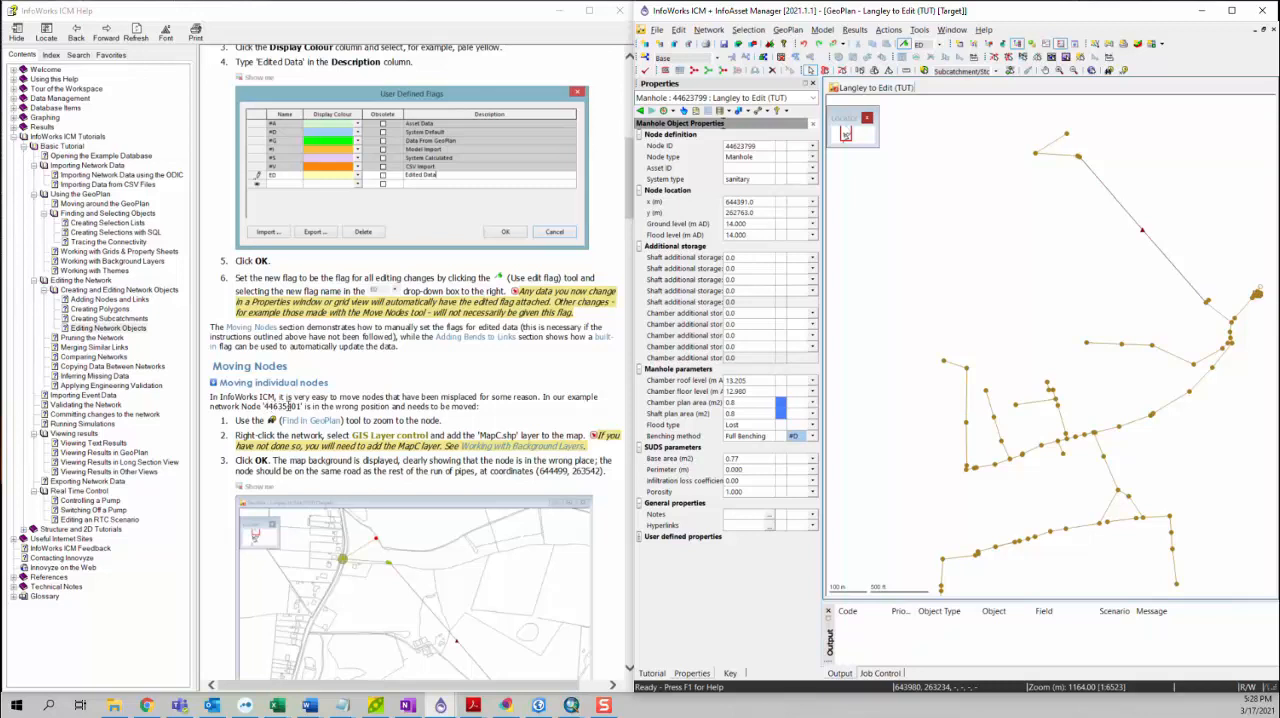
click(300, 407)
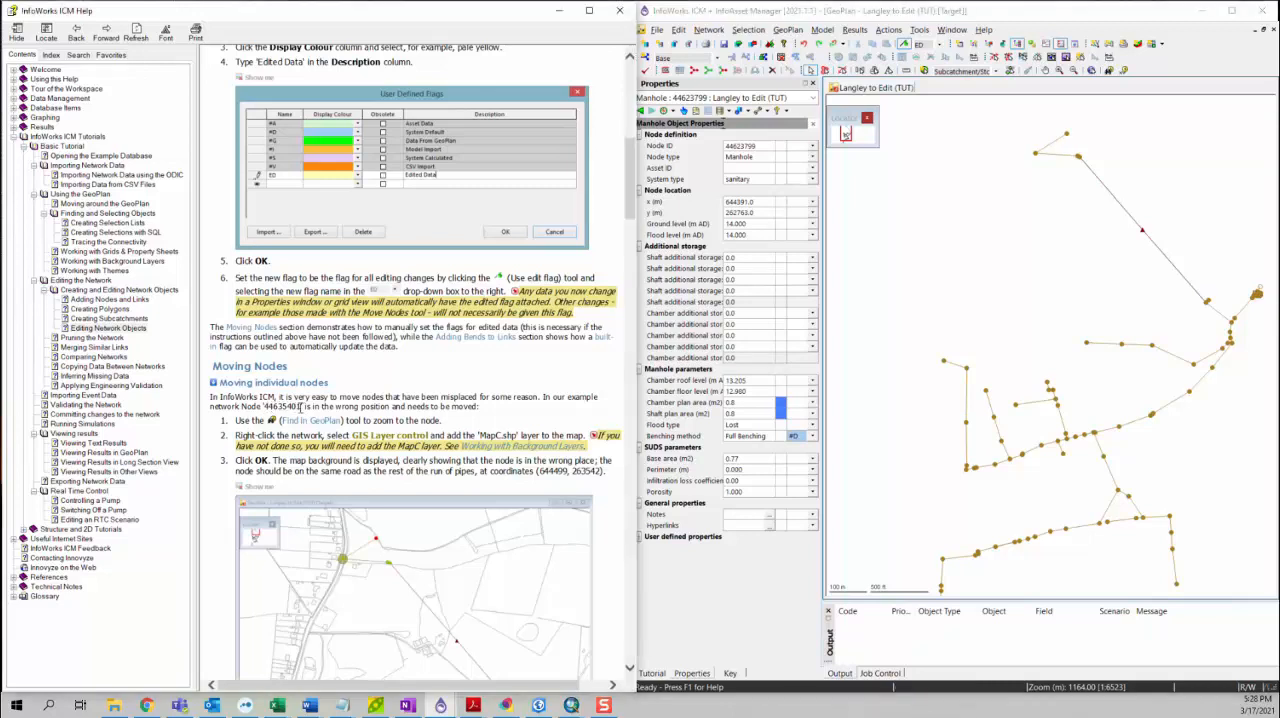
click(937, 262)
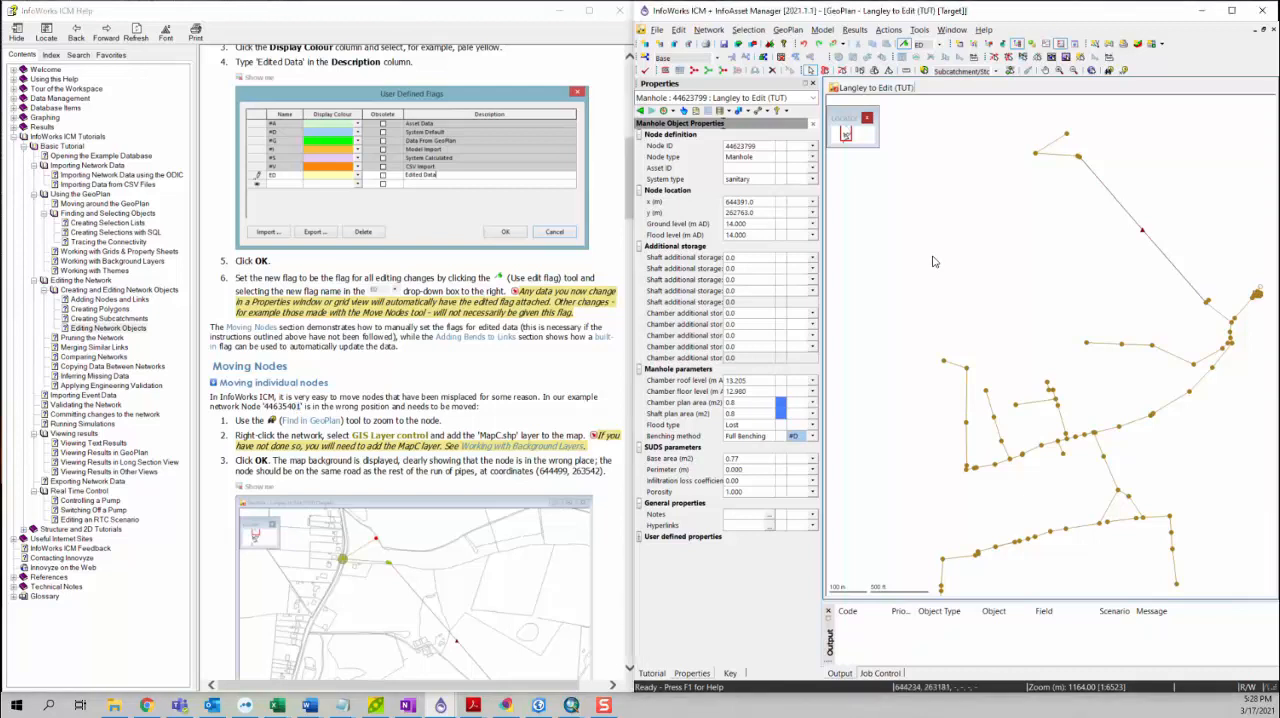
click(1109, 73)
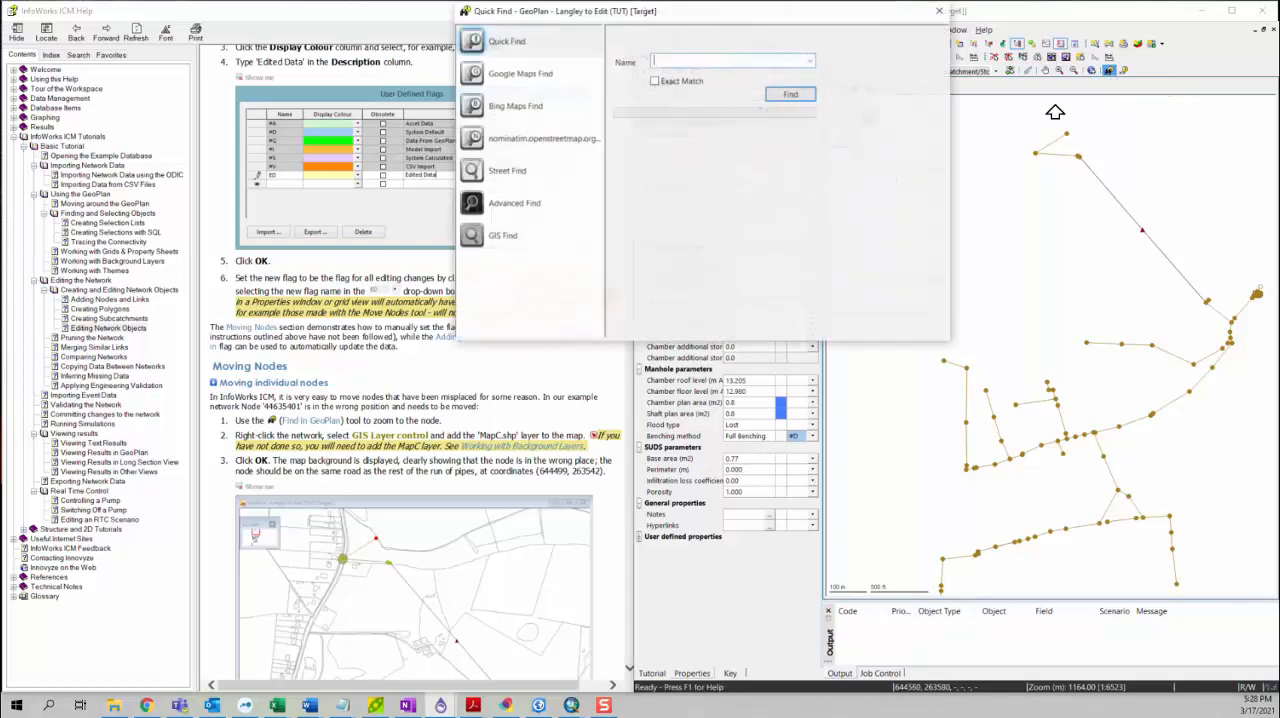
text(44635401)
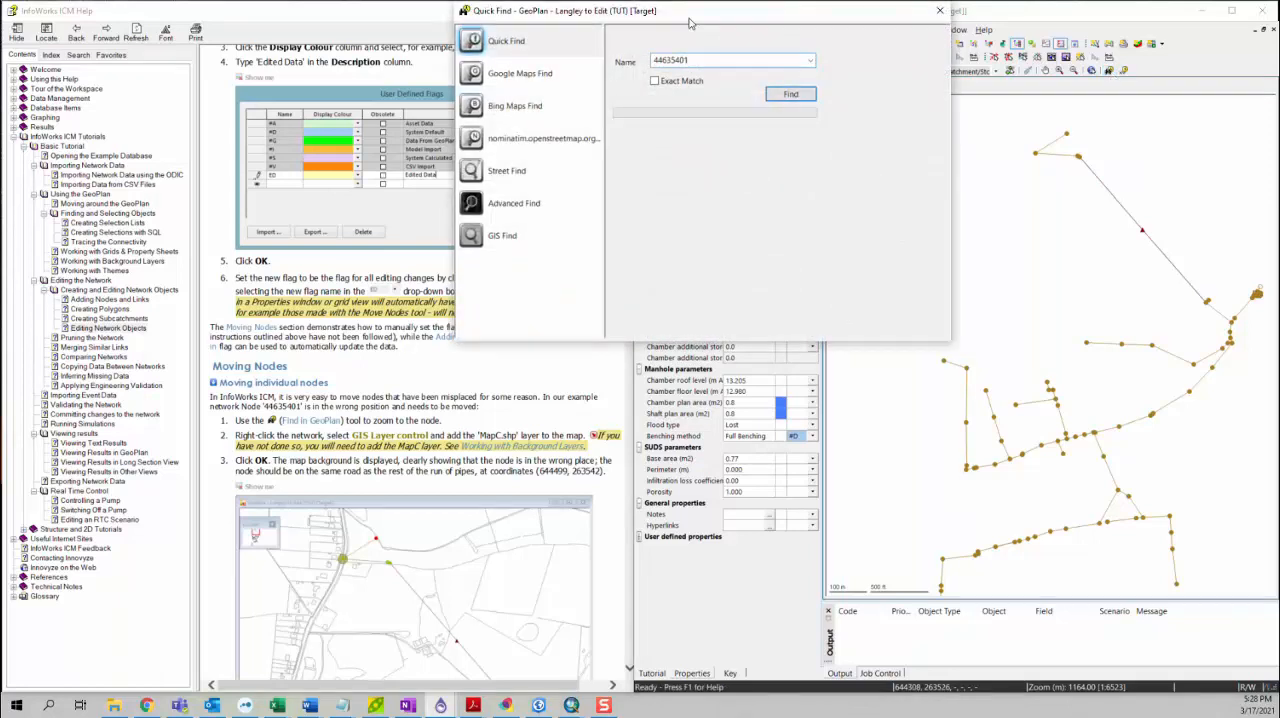
drag(690, 18, 603, 129)
click(690, 204)
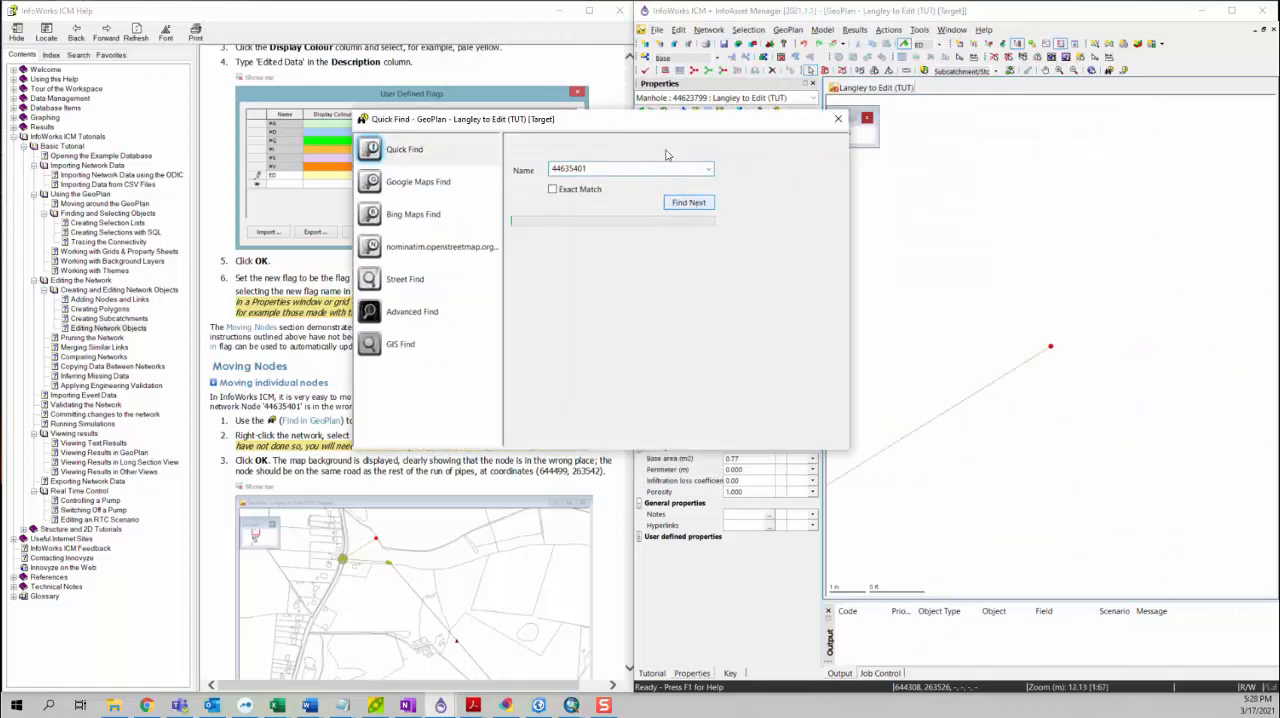
click(837, 121)
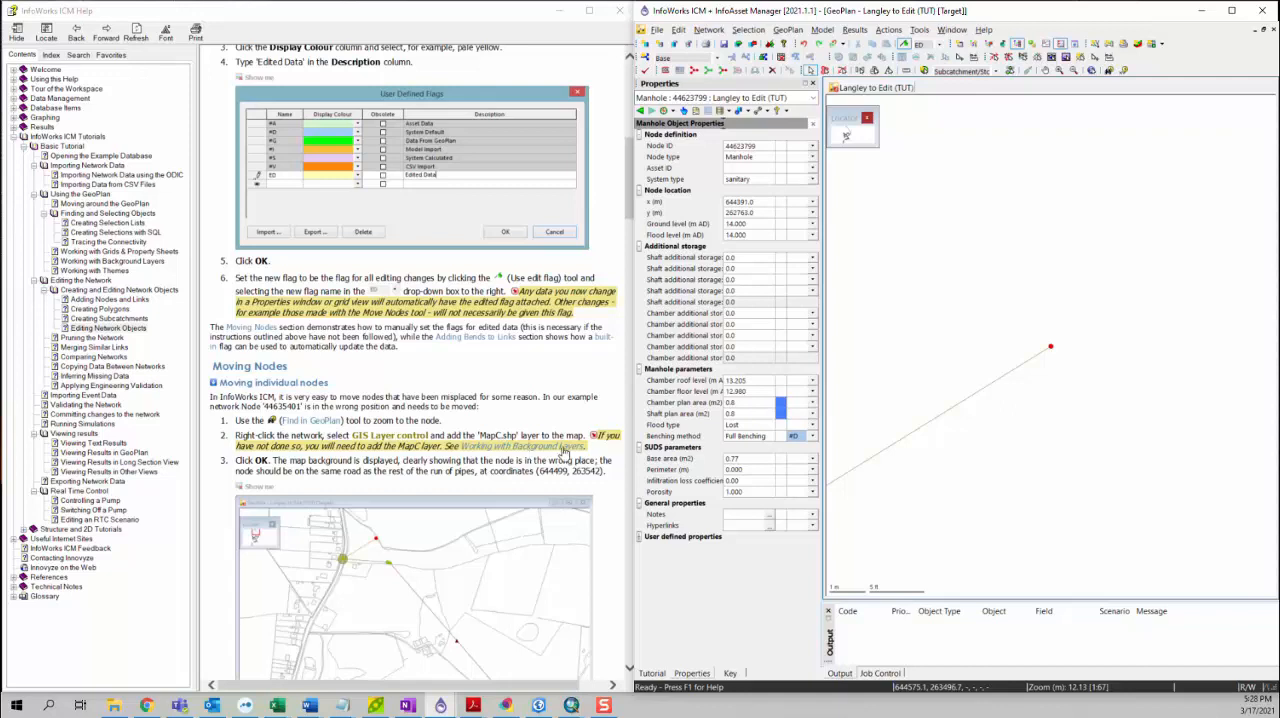
scroll(1000, 380, down, 4)
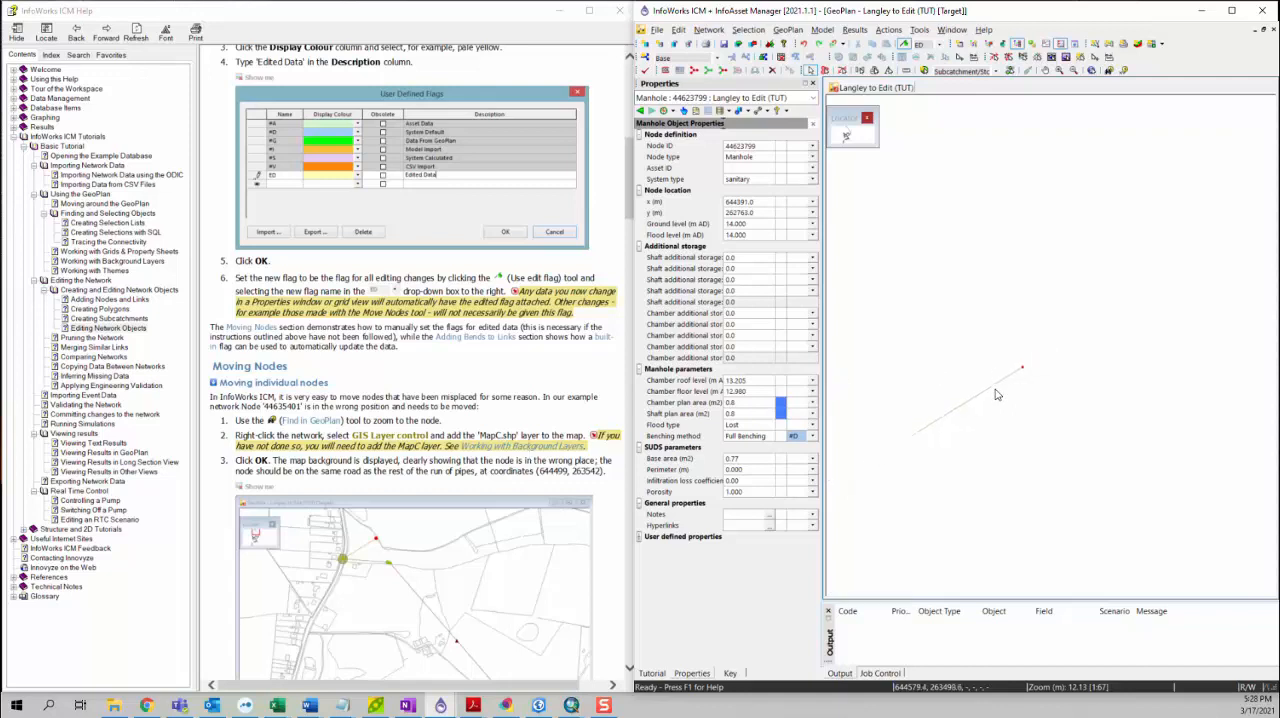
scroll(1062, 319, down, 2)
right_click(973, 272)
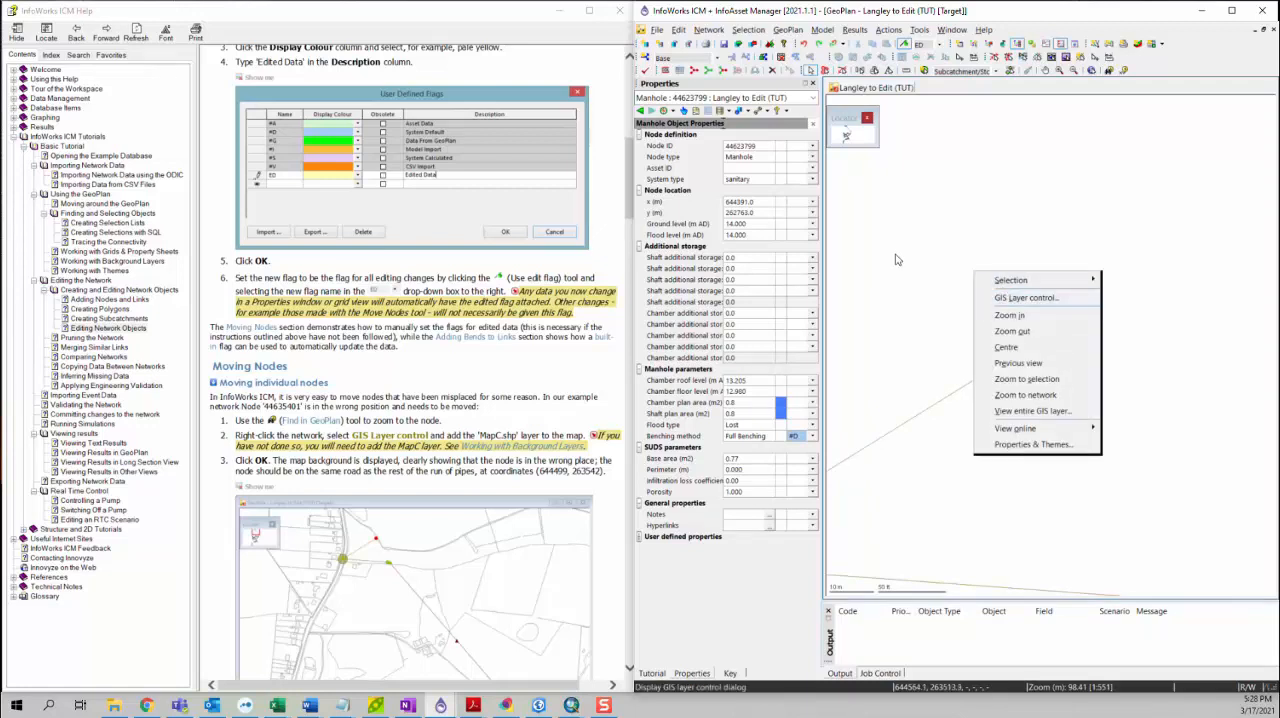
click(1009, 300)
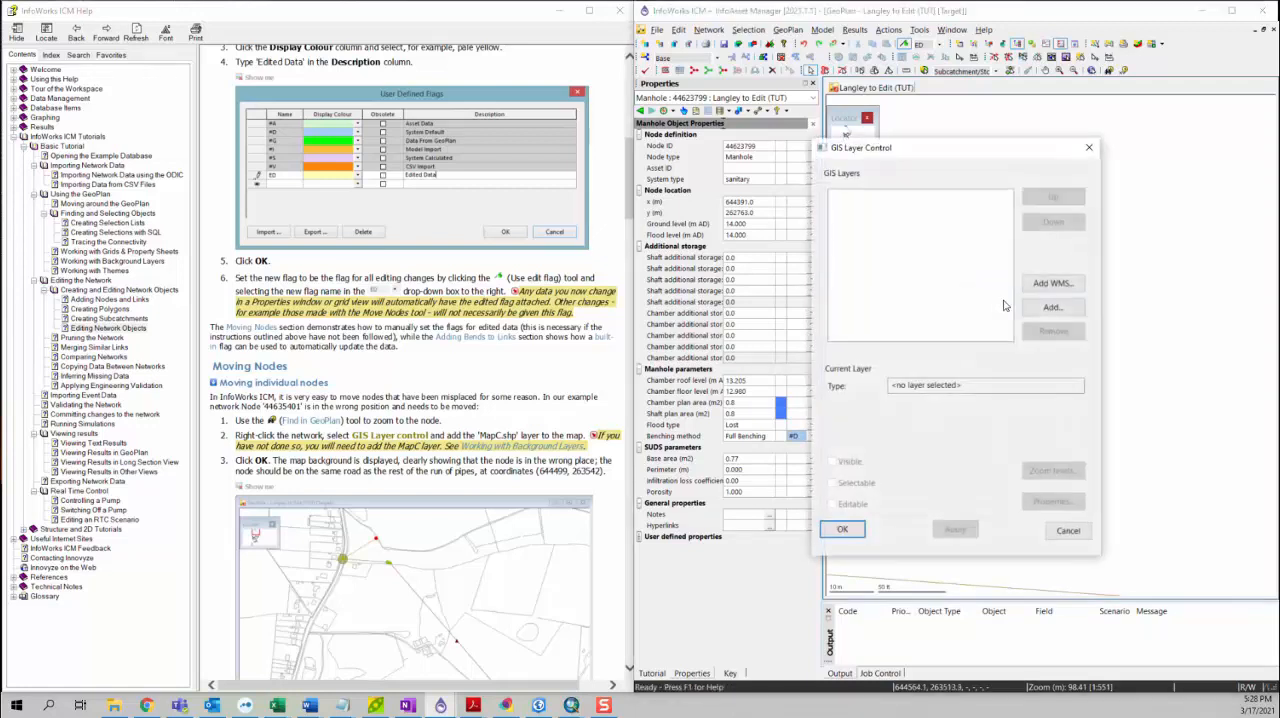
click(1040, 307)
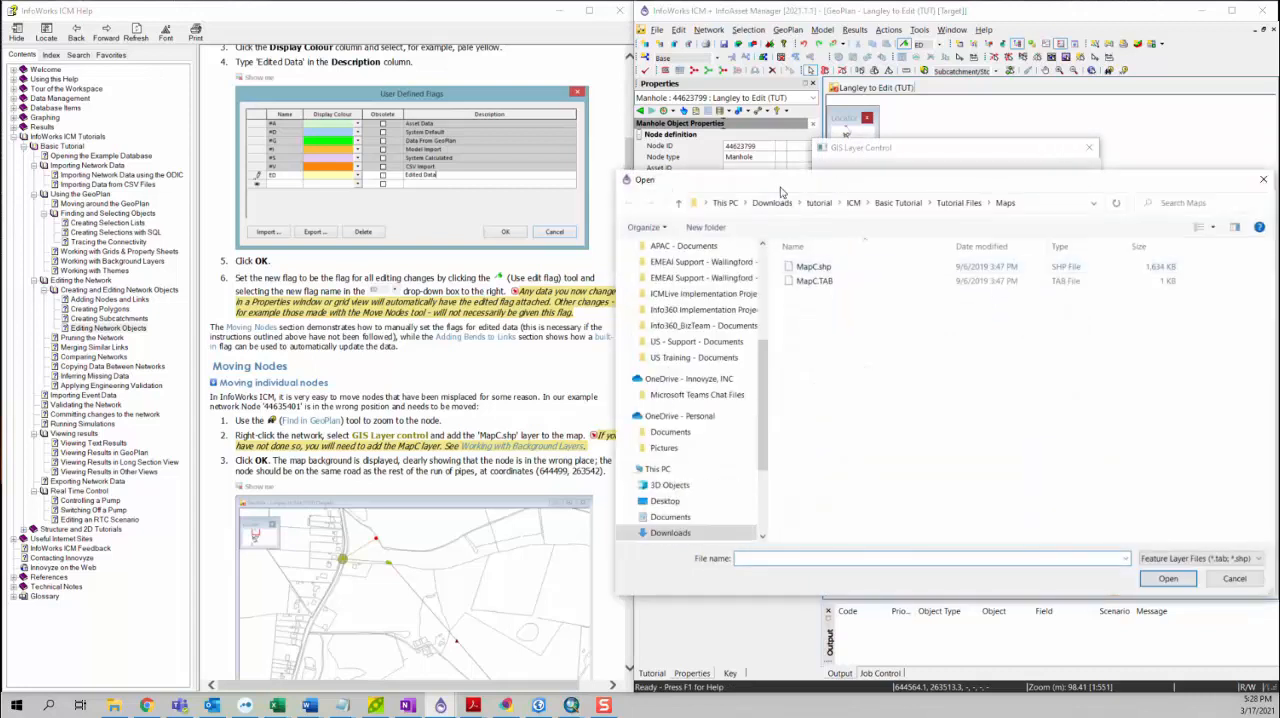
drag(762, 185, 705, 185)
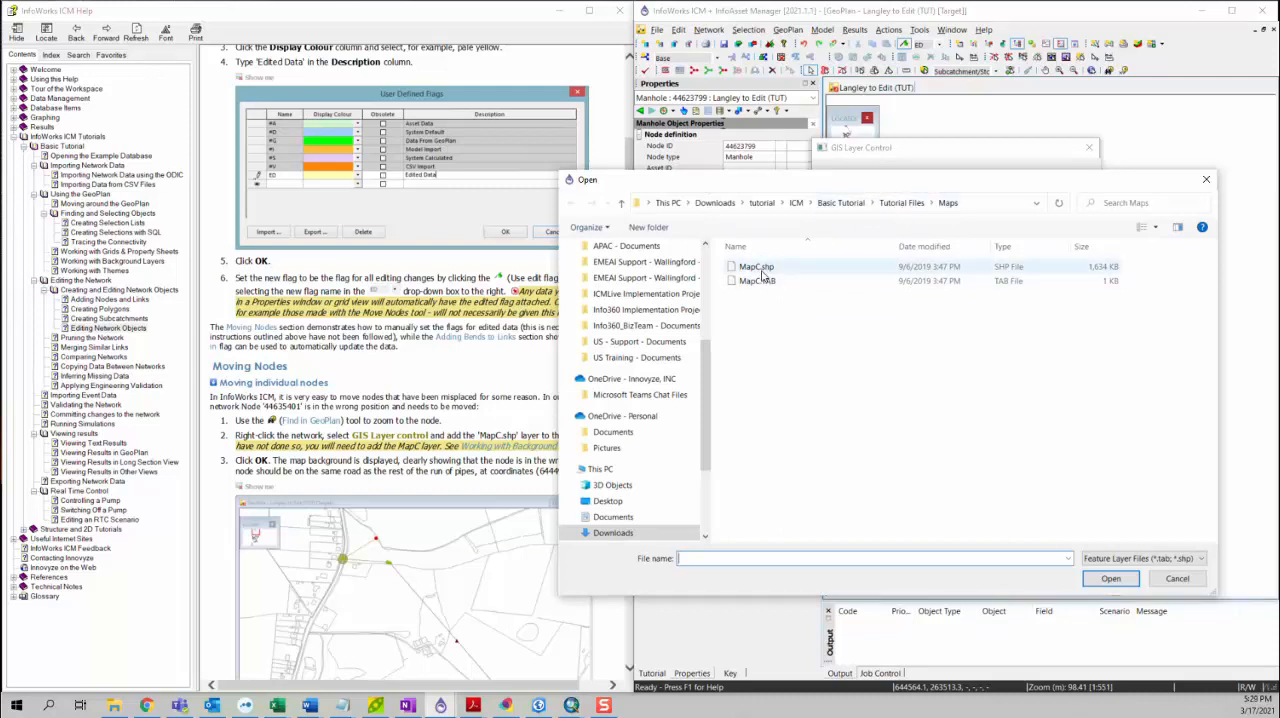
click(1180, 579)
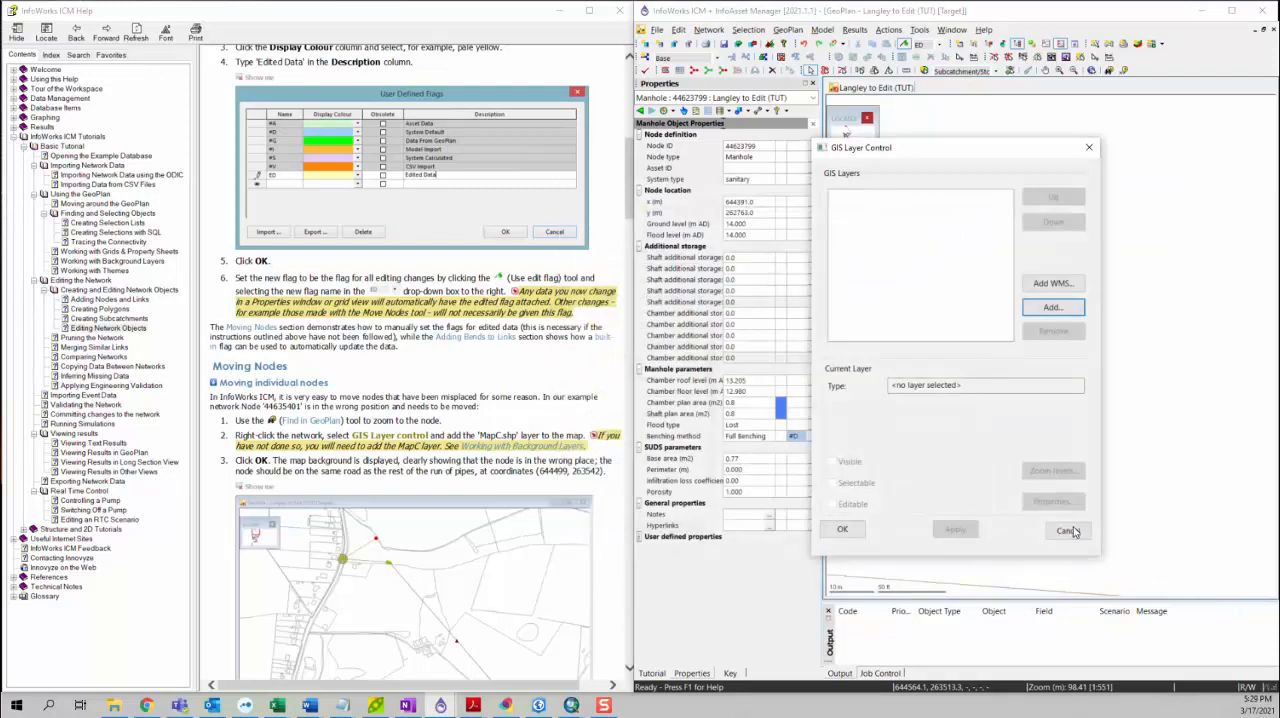
click(1073, 530)
Step: Add the existing MapC layer list from the Layer List Group to the GeoPlan as the background map
click(648, 674)
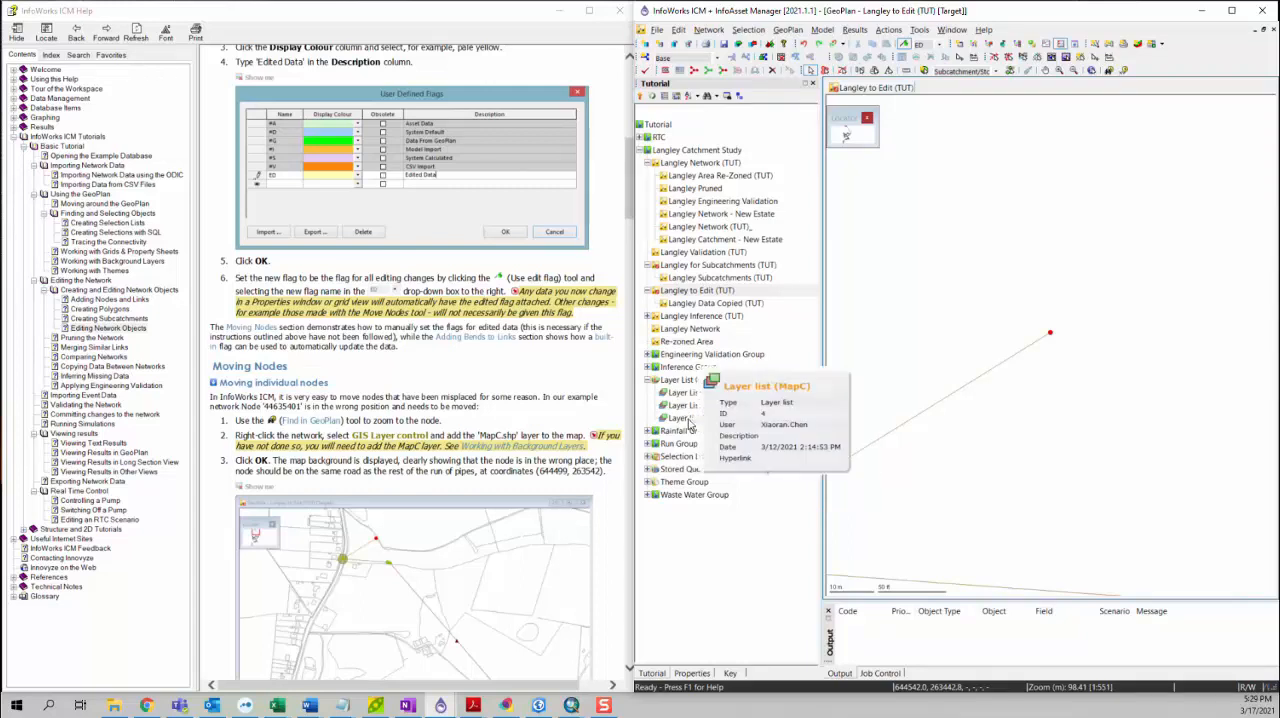
drag(673, 424, 954, 400)
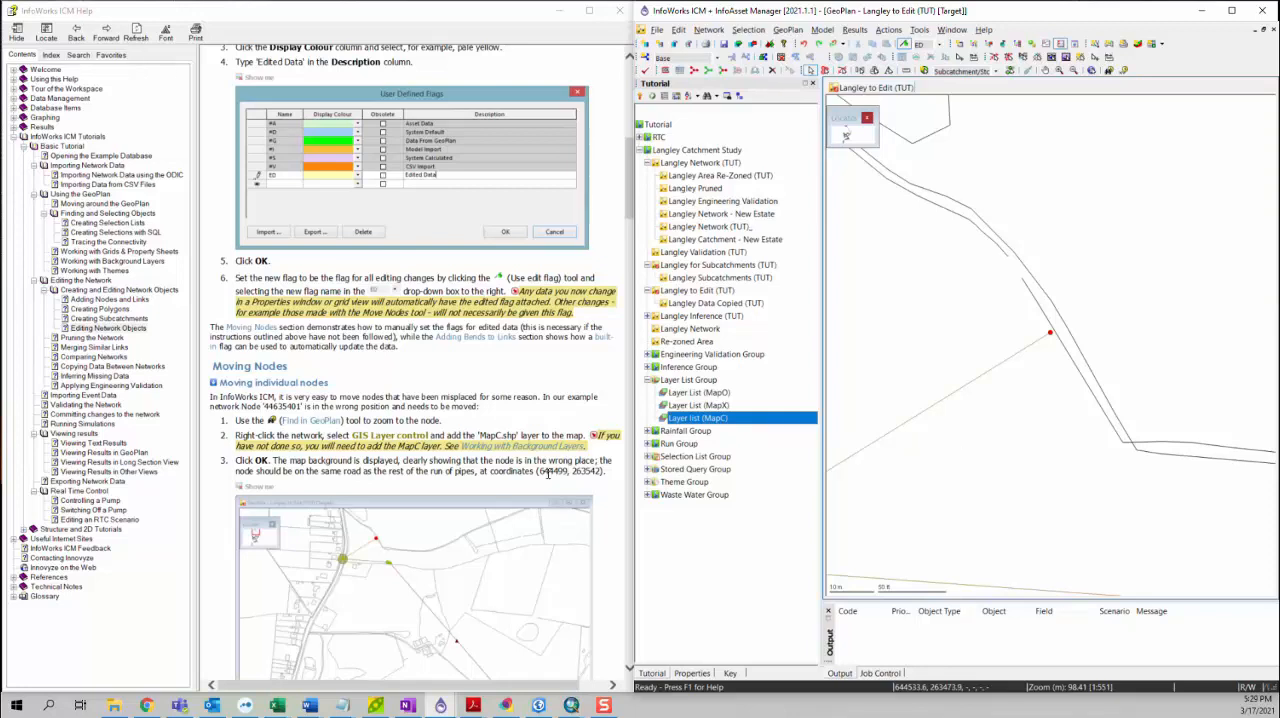
click(492, 470)
scroll(492, 473, down, 2)
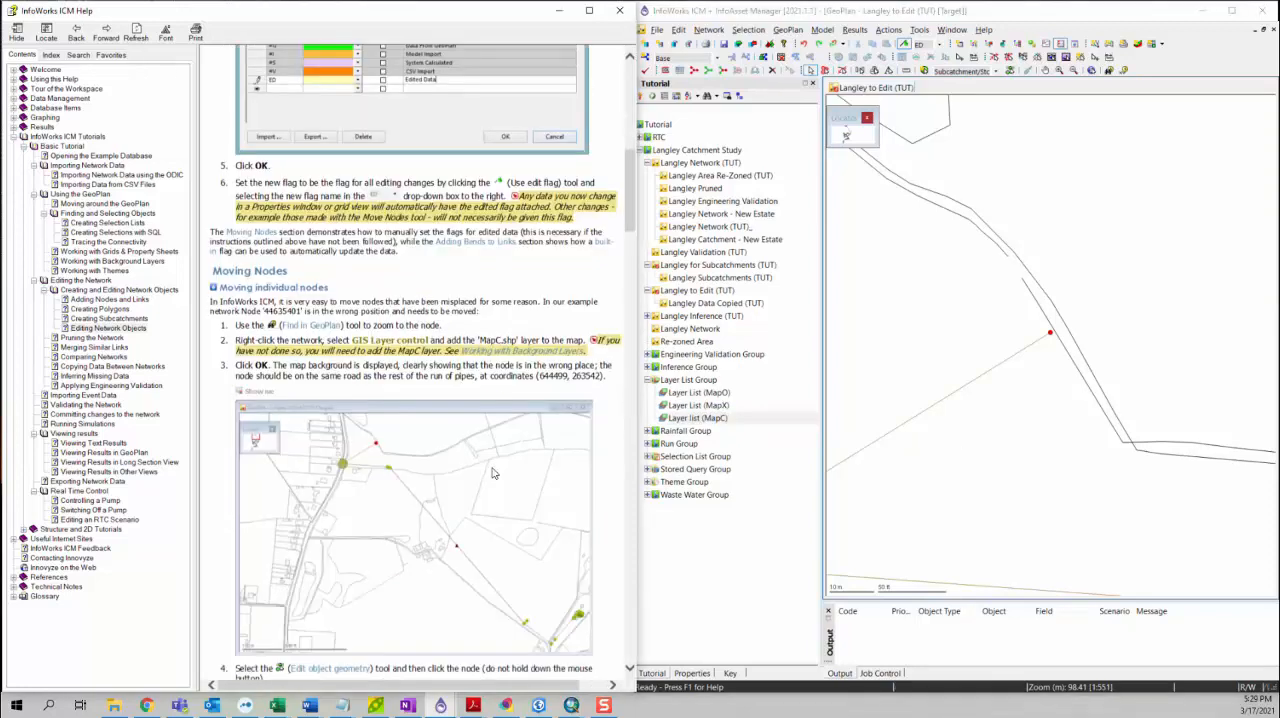
Step: Move node 44635401 onto the road with the Edit object geometry tool, and select the node to show its properties
scroll(1014, 434, down, 3)
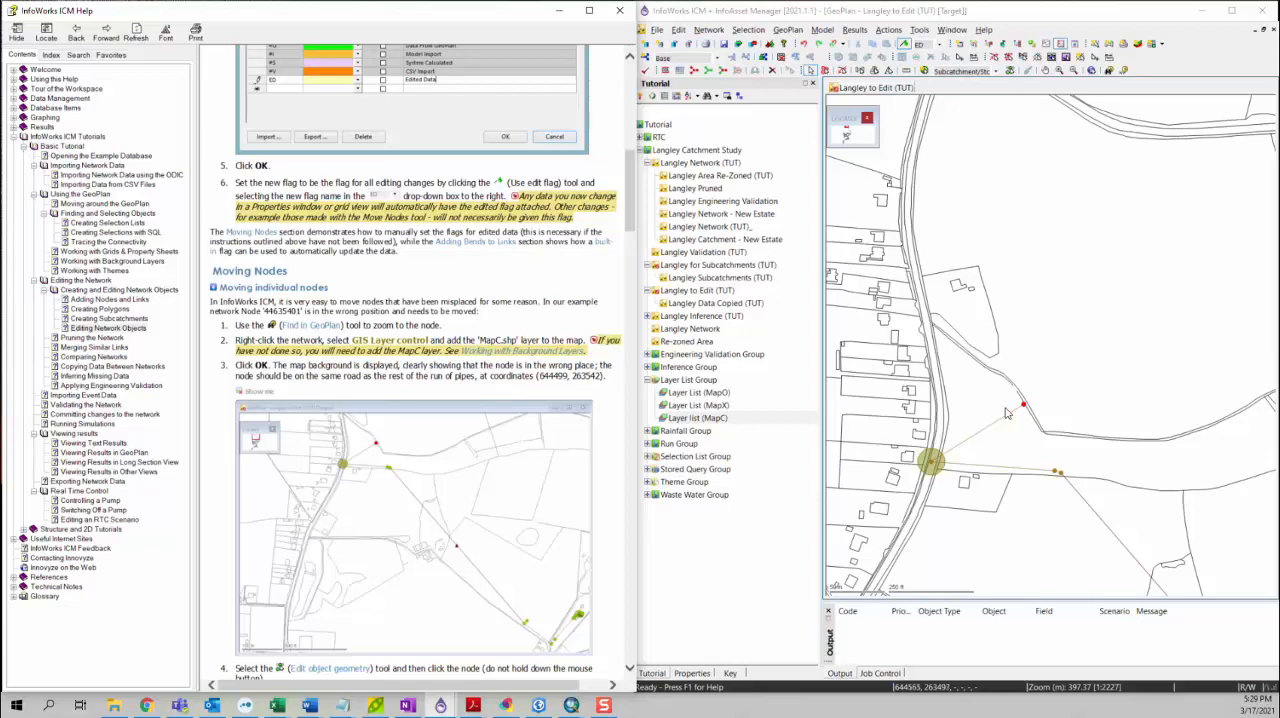
scroll(367, 438, down, 3)
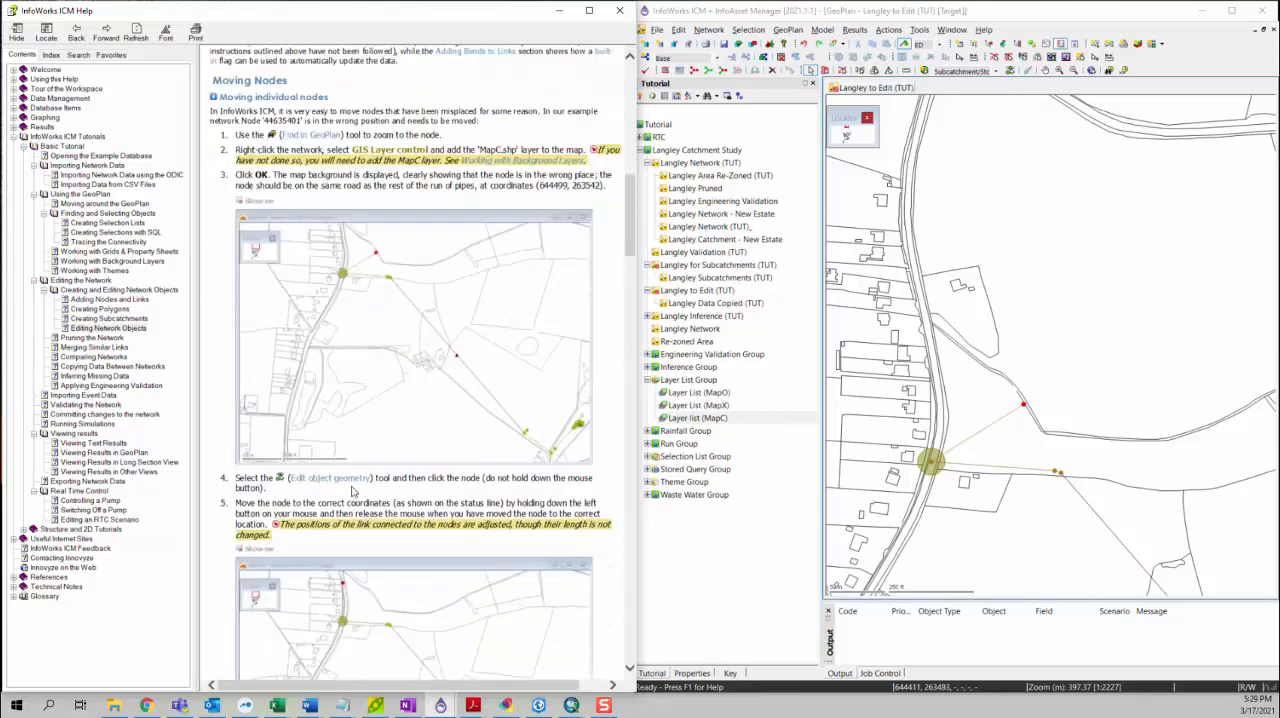
scroll(417, 487, down, 2)
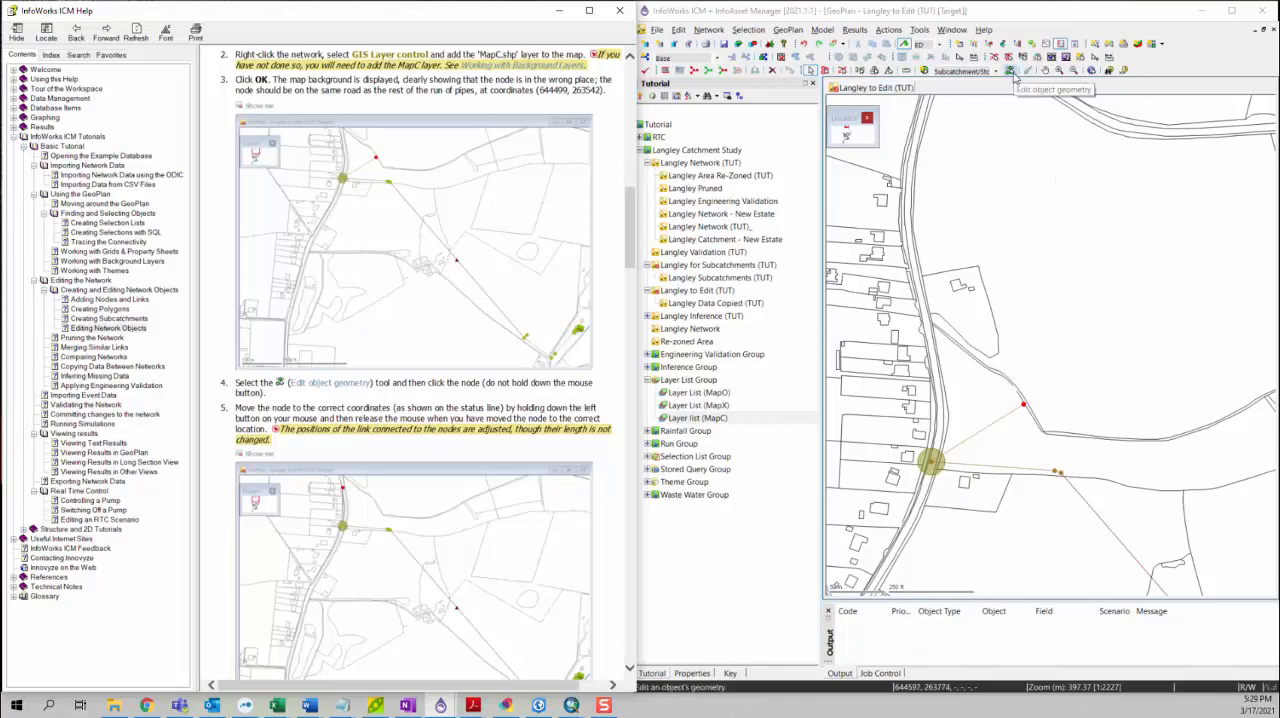
click(1012, 74)
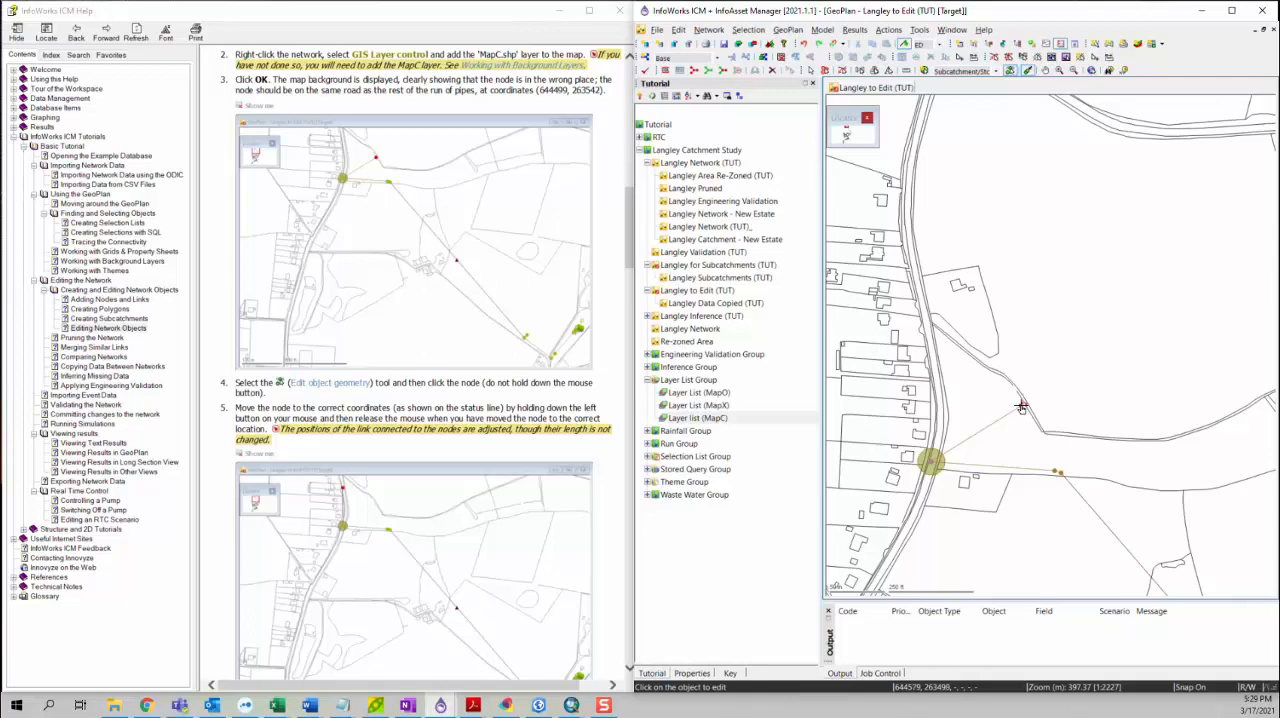
click(935, 375)
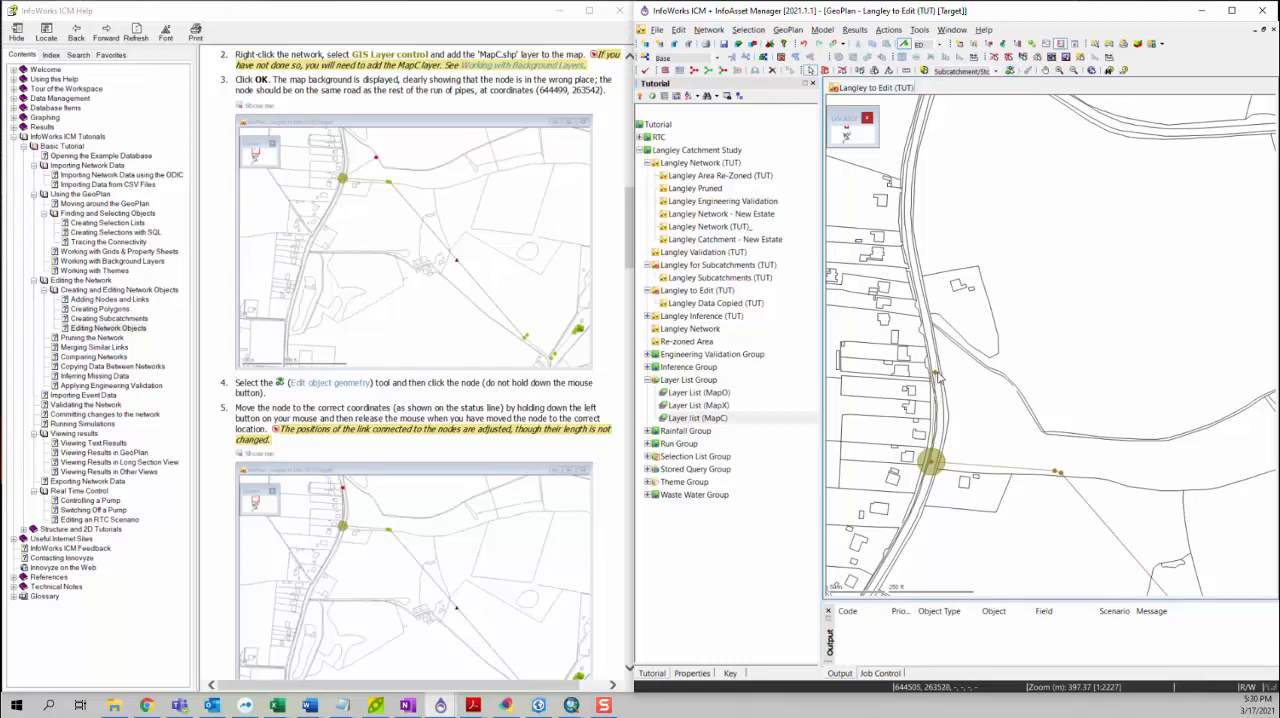
click(937, 376)
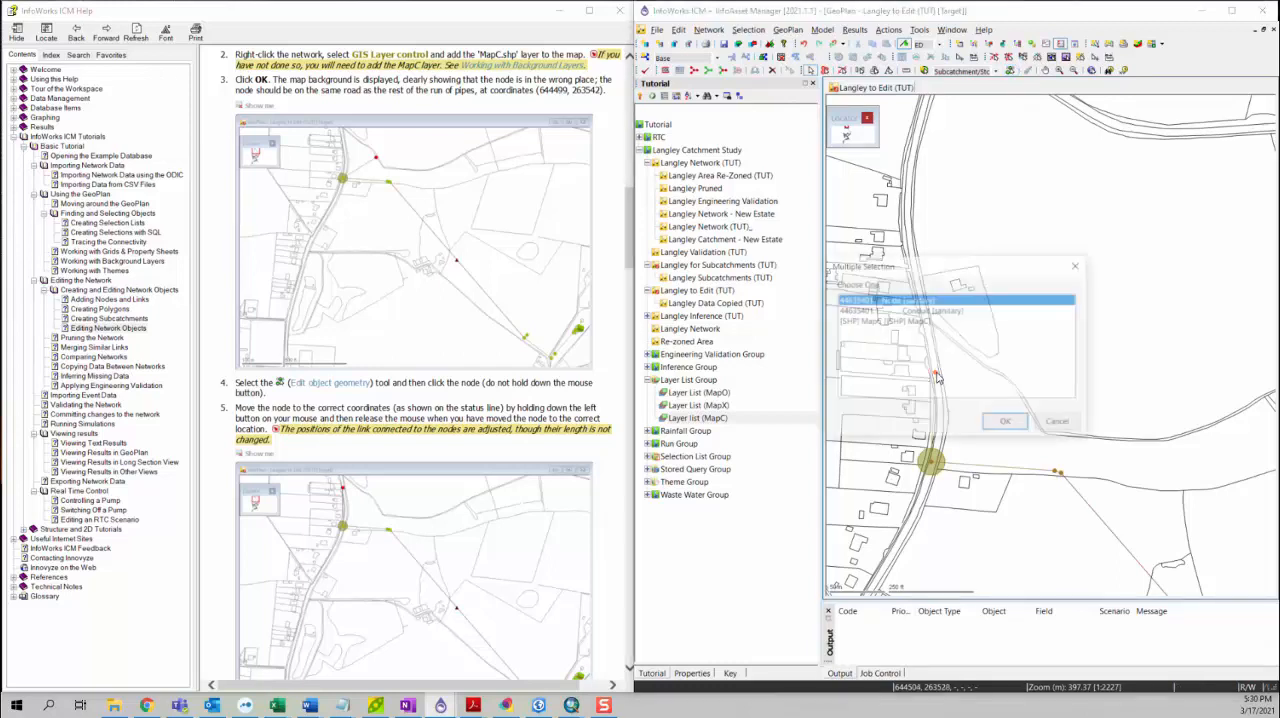
double_click(910, 303)
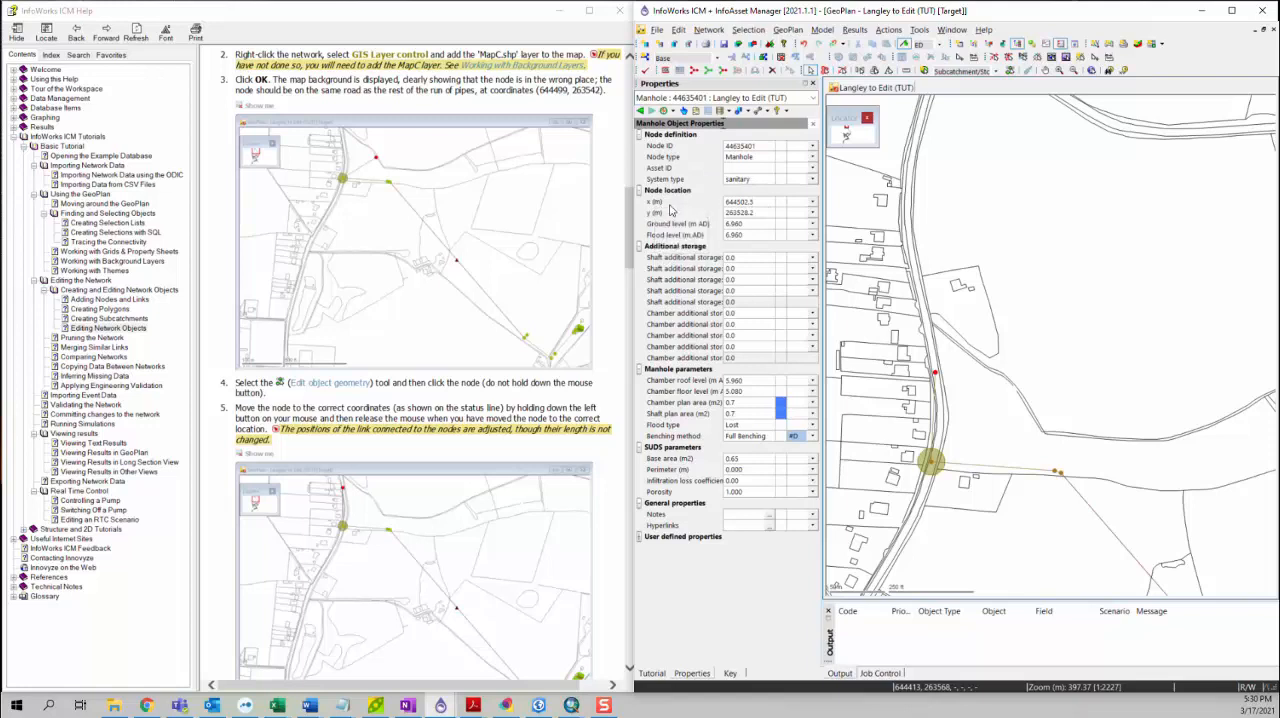
Step: Reposition node 44635401 with the Edit object geometry tool, placing it farther north on the road at about (644499, 263557)
click(1028, 70)
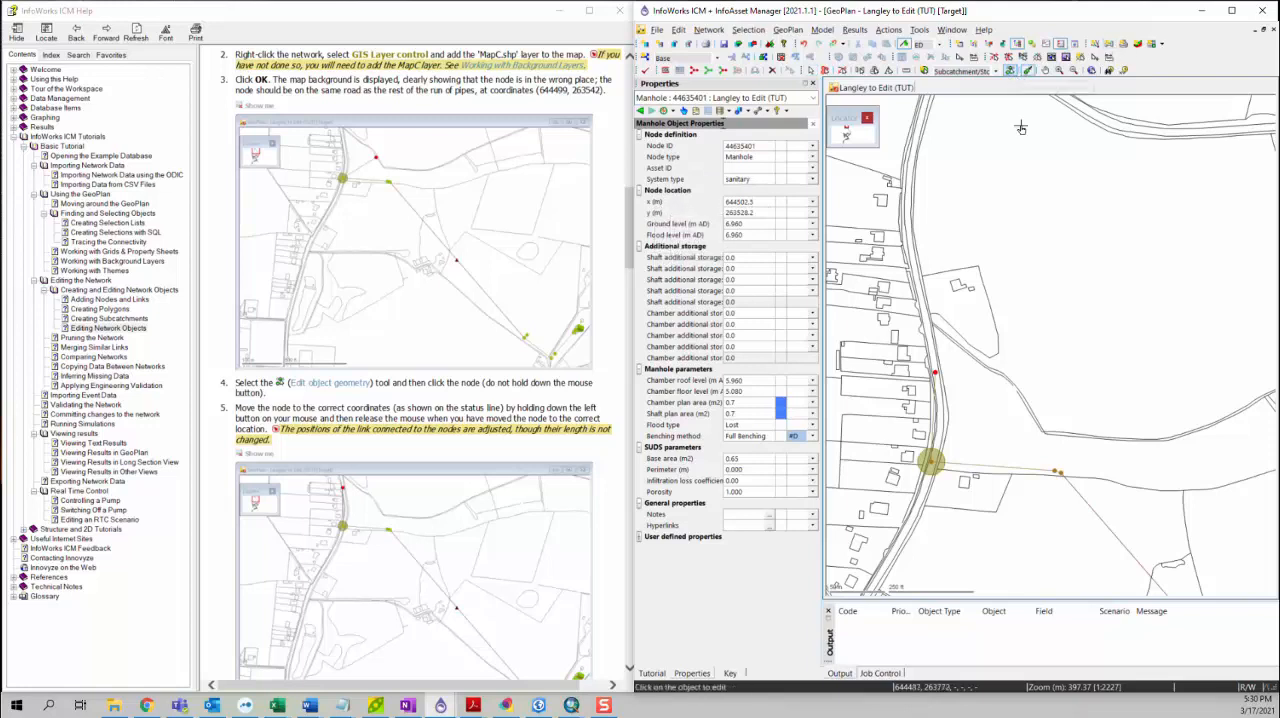
click(936, 375)
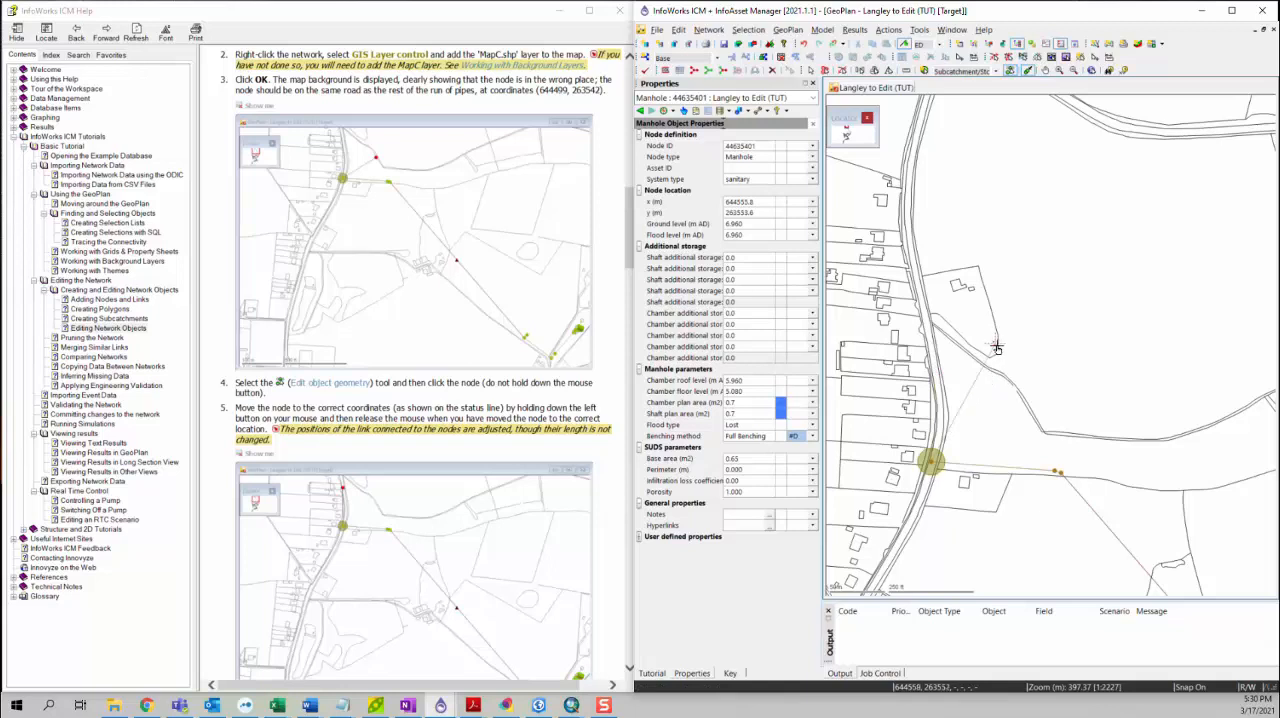
mouse_move(998, 347)
mouse_down()
mouse_move(1098, 373)
mouse_move(1100, 356)
mouse_move(1012, 352)
mouse_up()
drag(1011, 349, 934, 342)
Step: Set the x coordinate of manhole 44635401 to 644499 m, copying the value from the tutorial text
scroll(405, 435, down, 3)
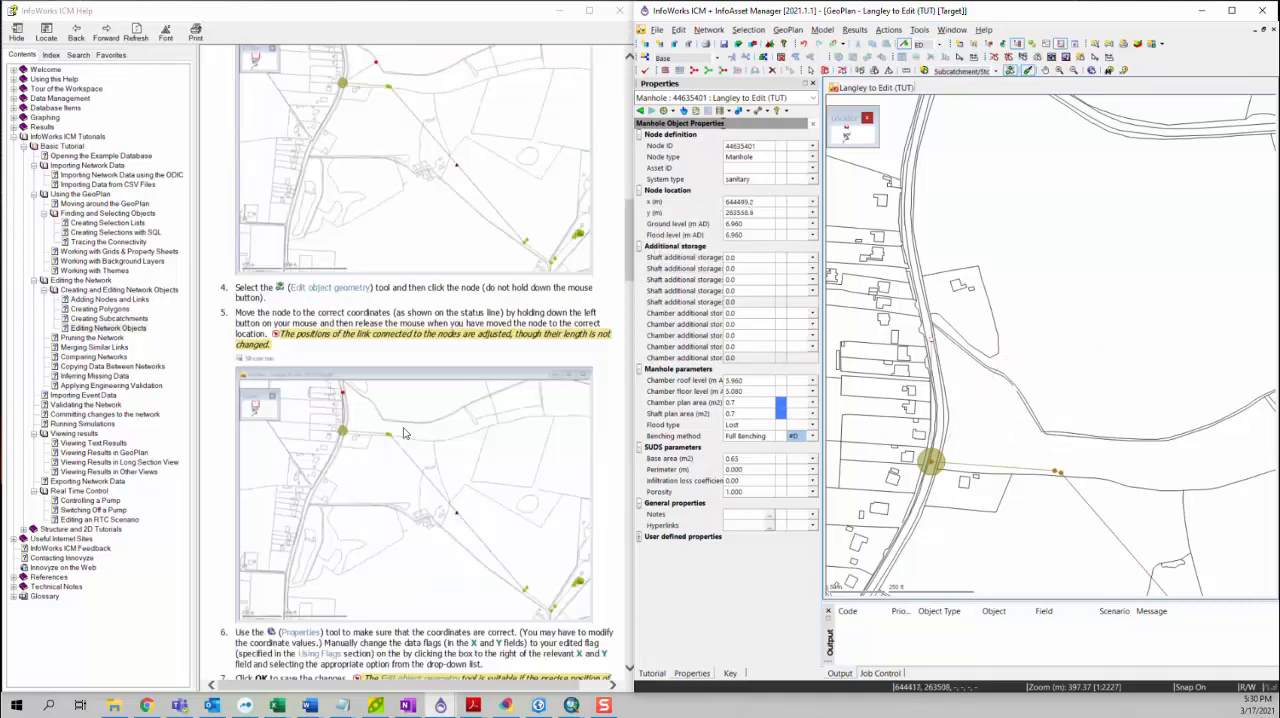
scroll(393, 403, up, 1)
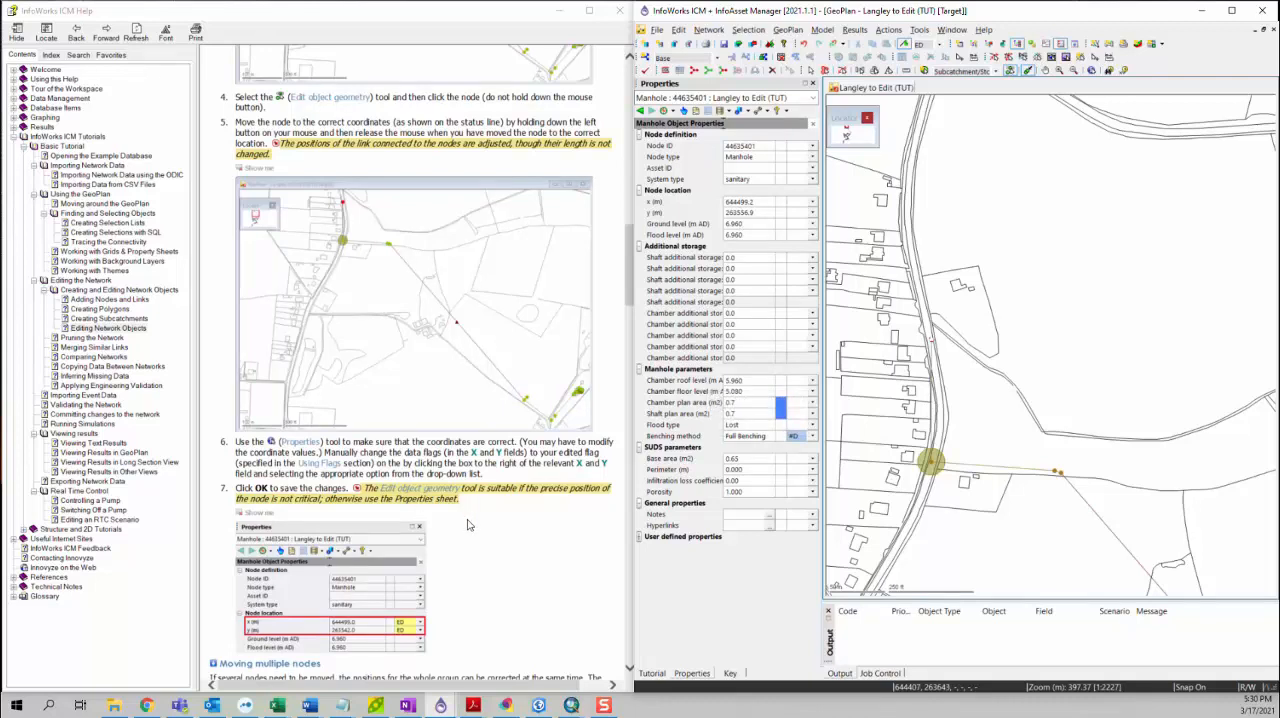
scroll(477, 520, up, 6)
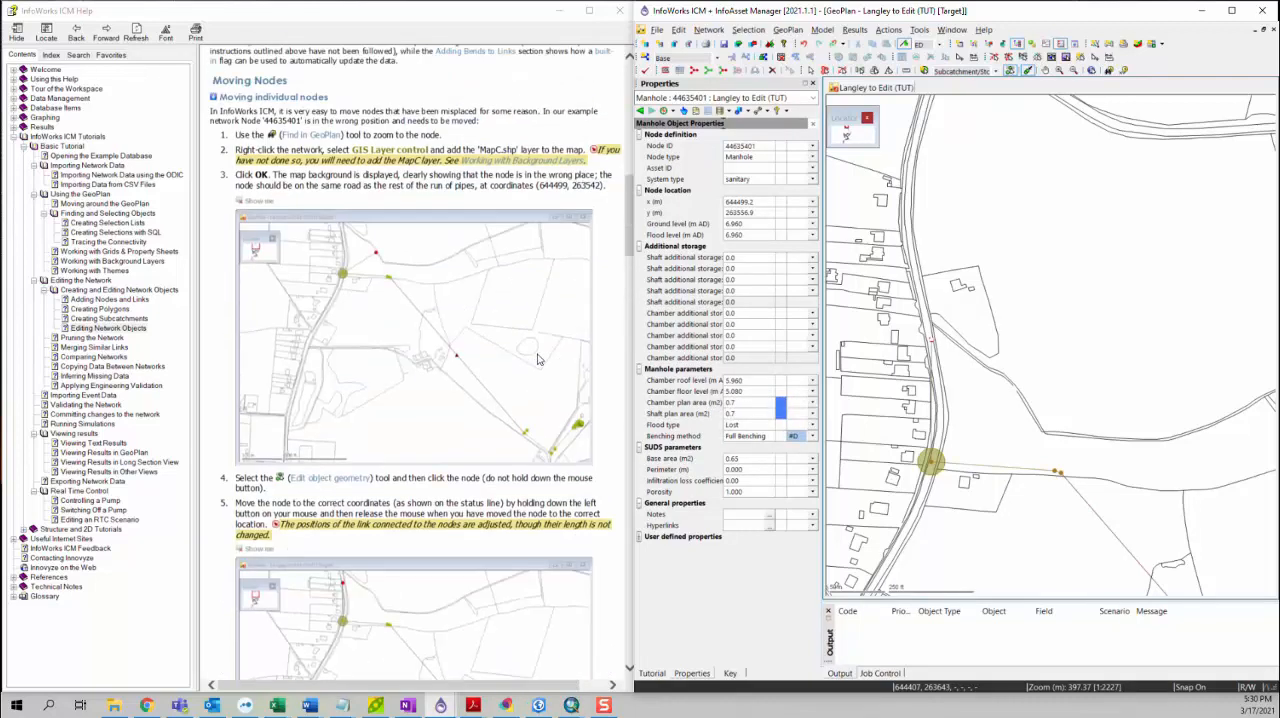
click(541, 187)
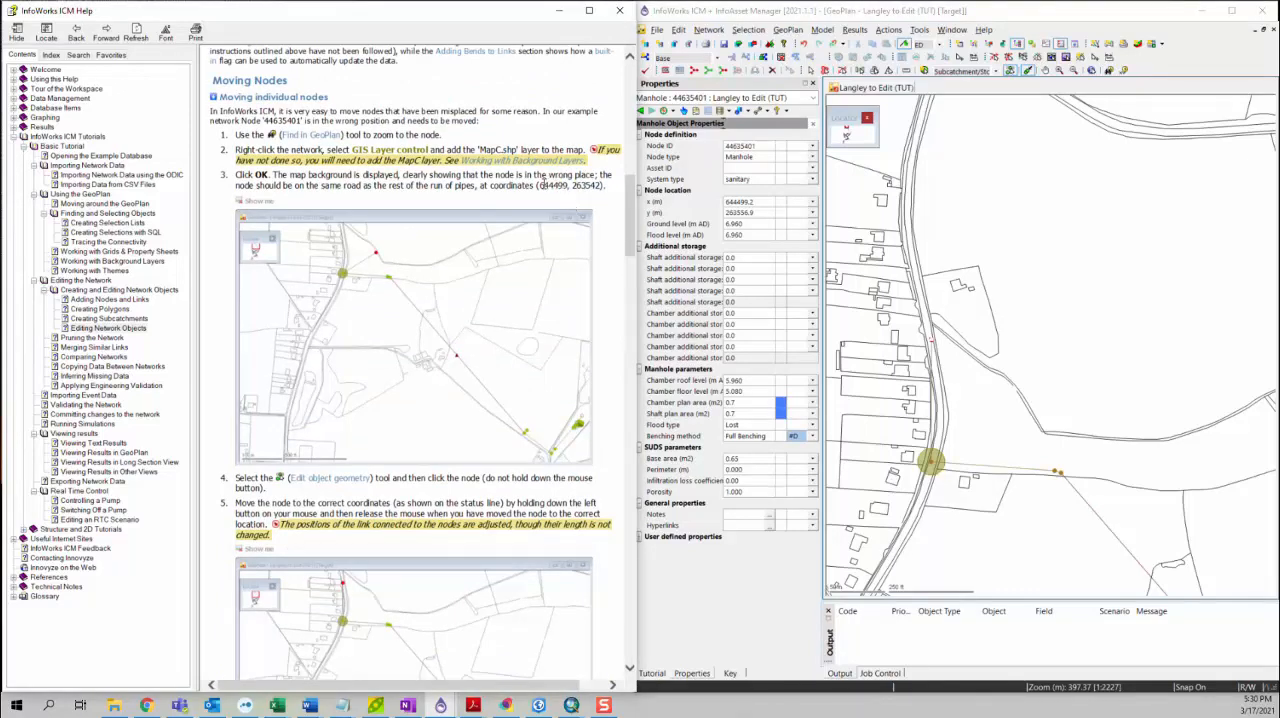
drag(541, 186, 571, 187)
click(752, 201)
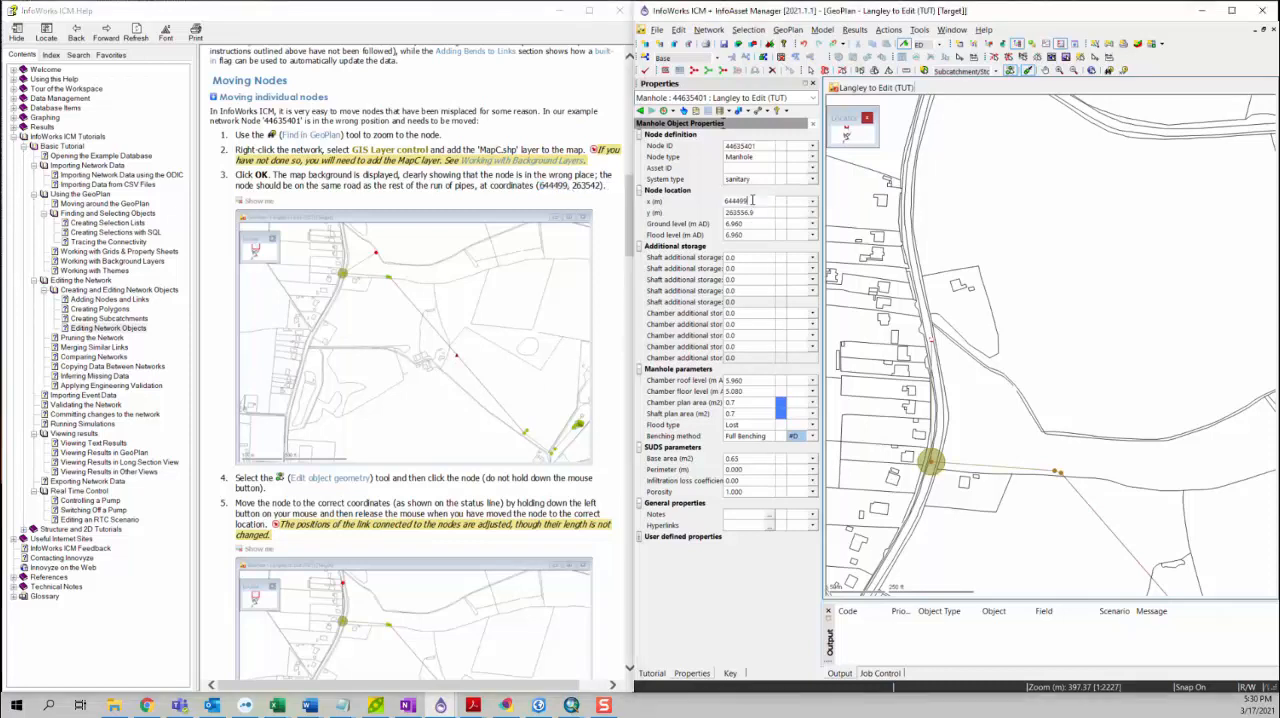
Step: Set the y coordinate of manhole 44635401 to 263542 m, copying the value from the tutorial text
click(588, 190)
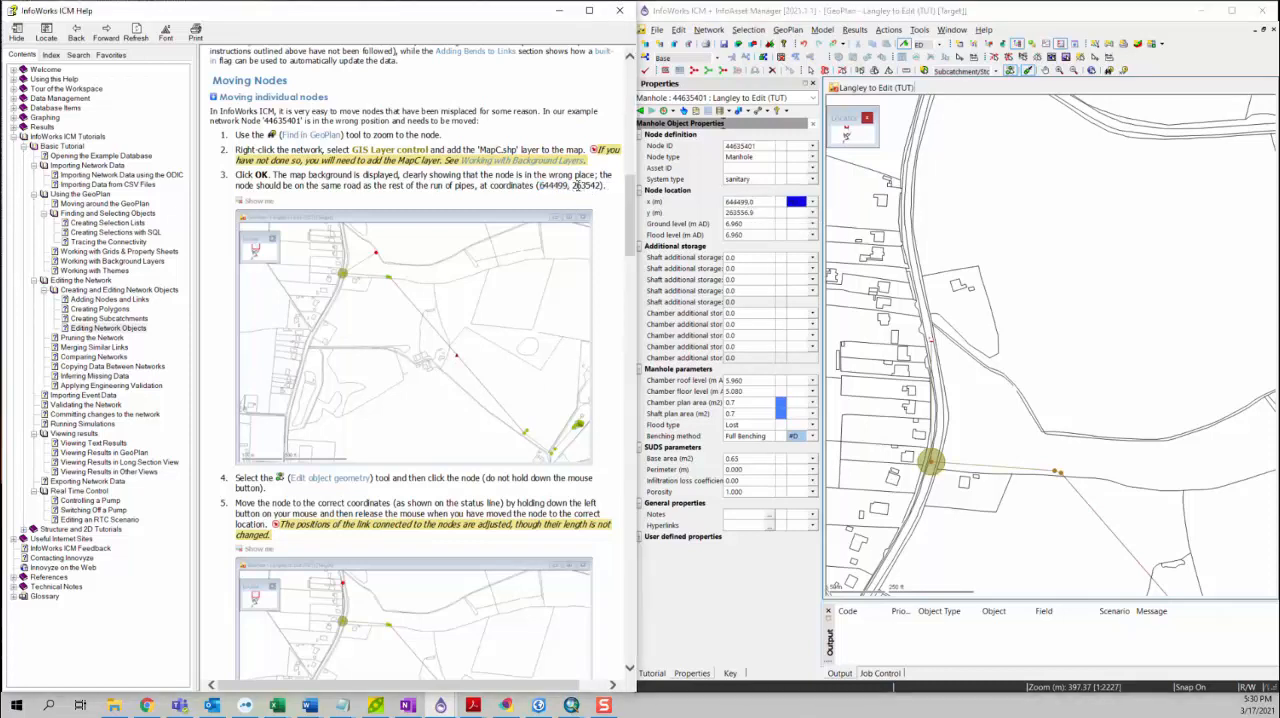
drag(572, 187, 601, 186)
key(ctrl+c)
click(758, 213)
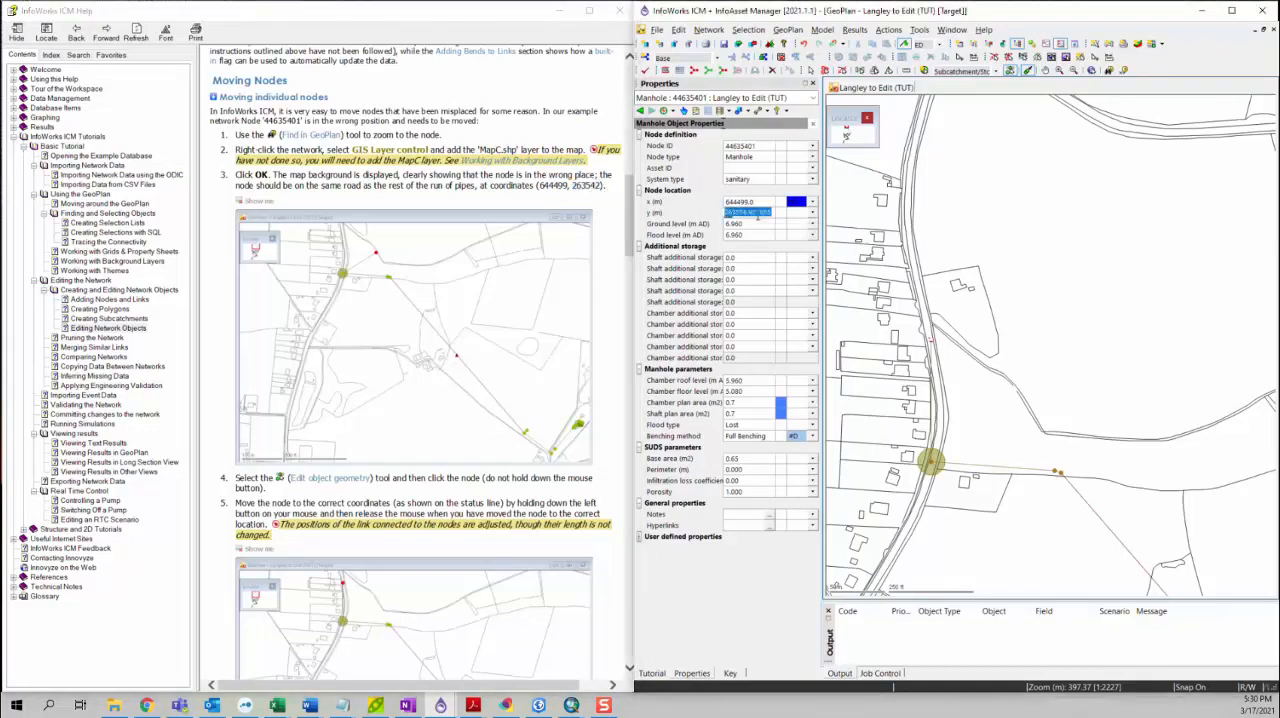
key(ctrl+v)
key(Return)
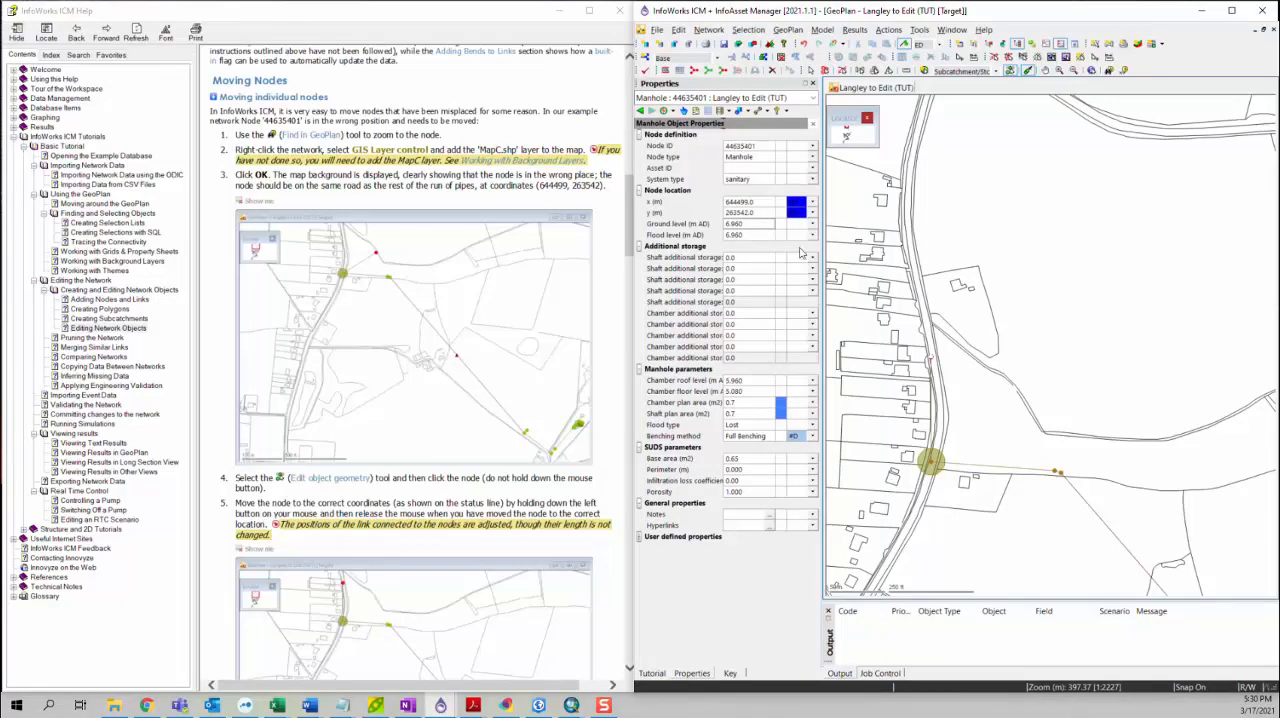
Step: Select node 44635401 on the road and assign the ED (Edited Data) flag to its x coordinate
click(952, 368)
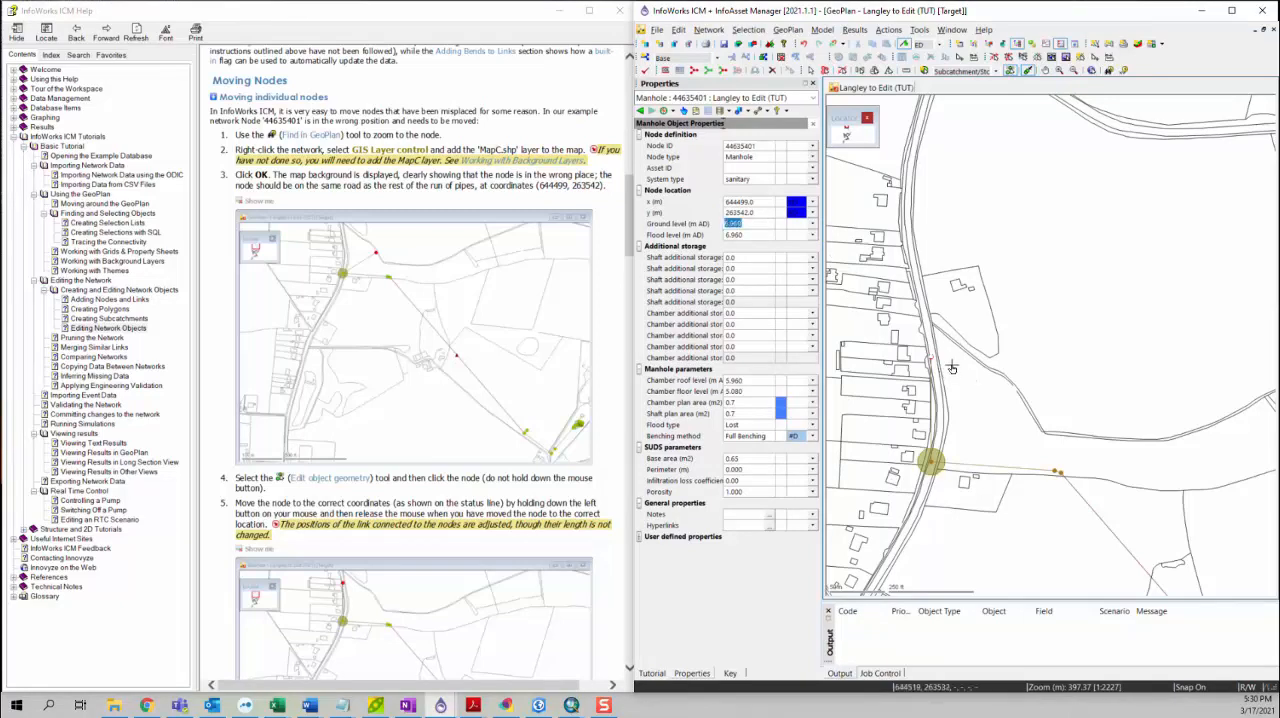
click(938, 360)
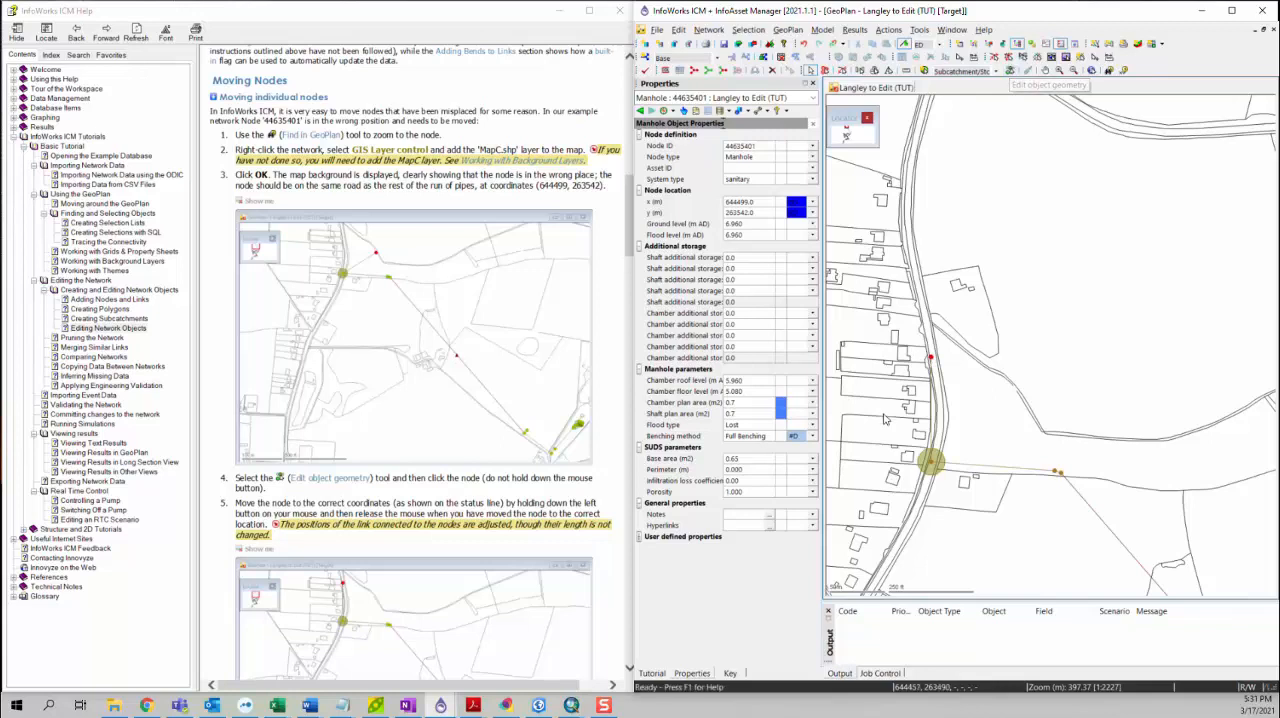
scroll(488, 500, down, 3)
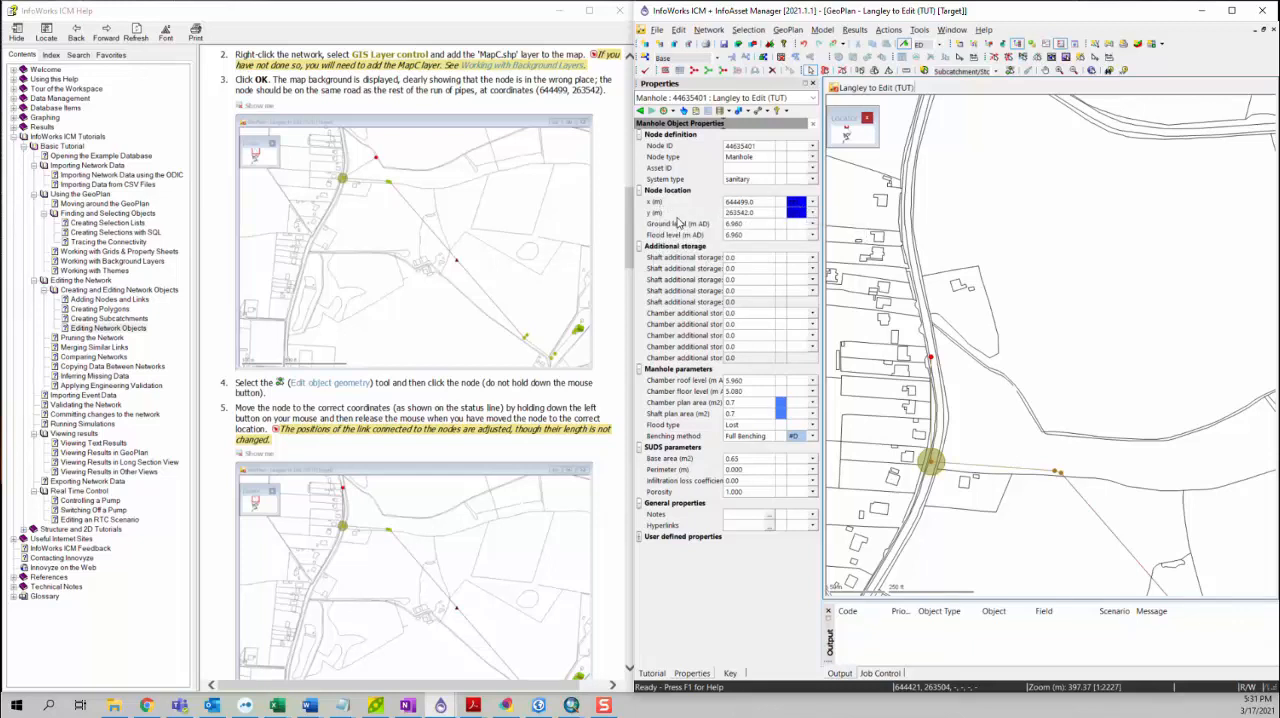
scroll(415, 428, down, 6)
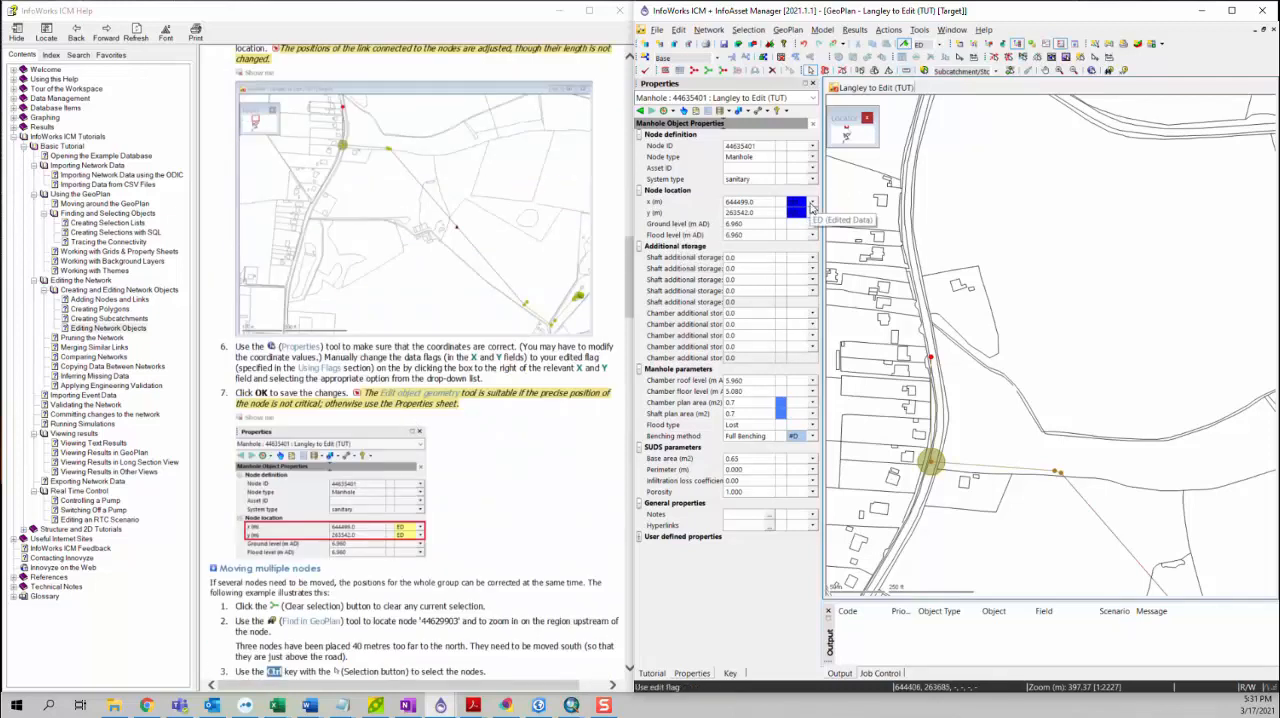
click(812, 203)
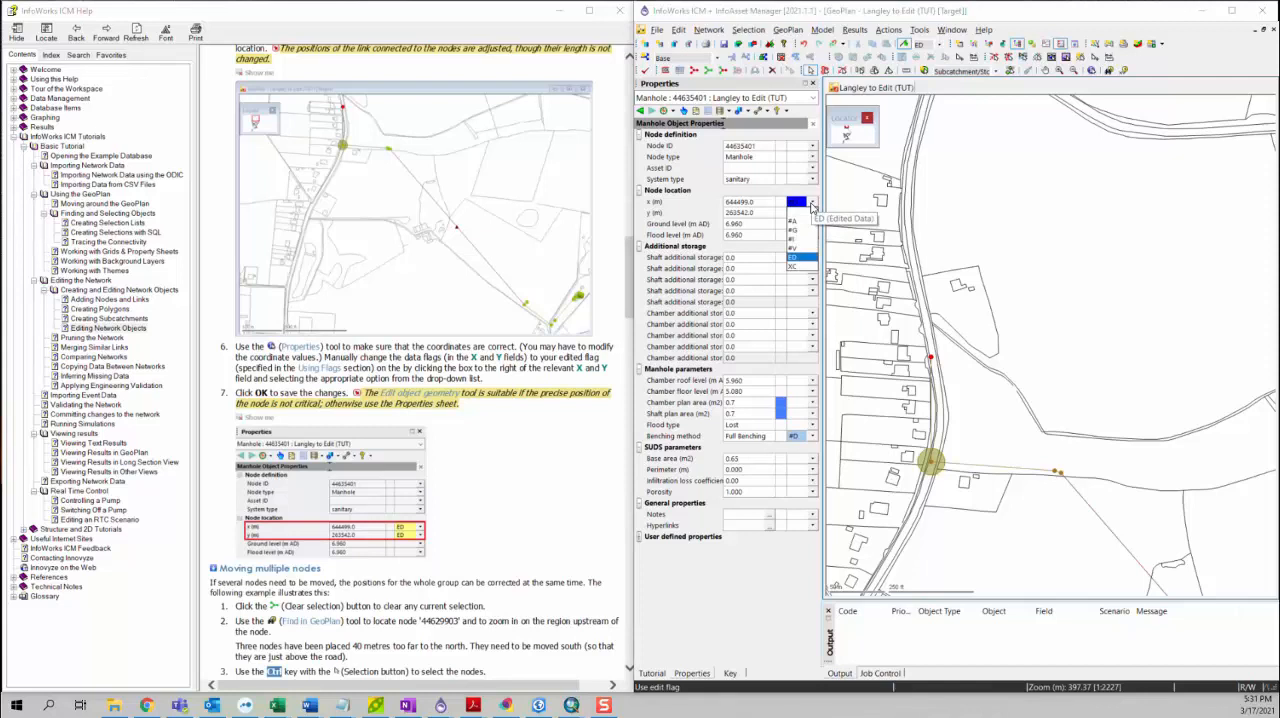
click(798, 258)
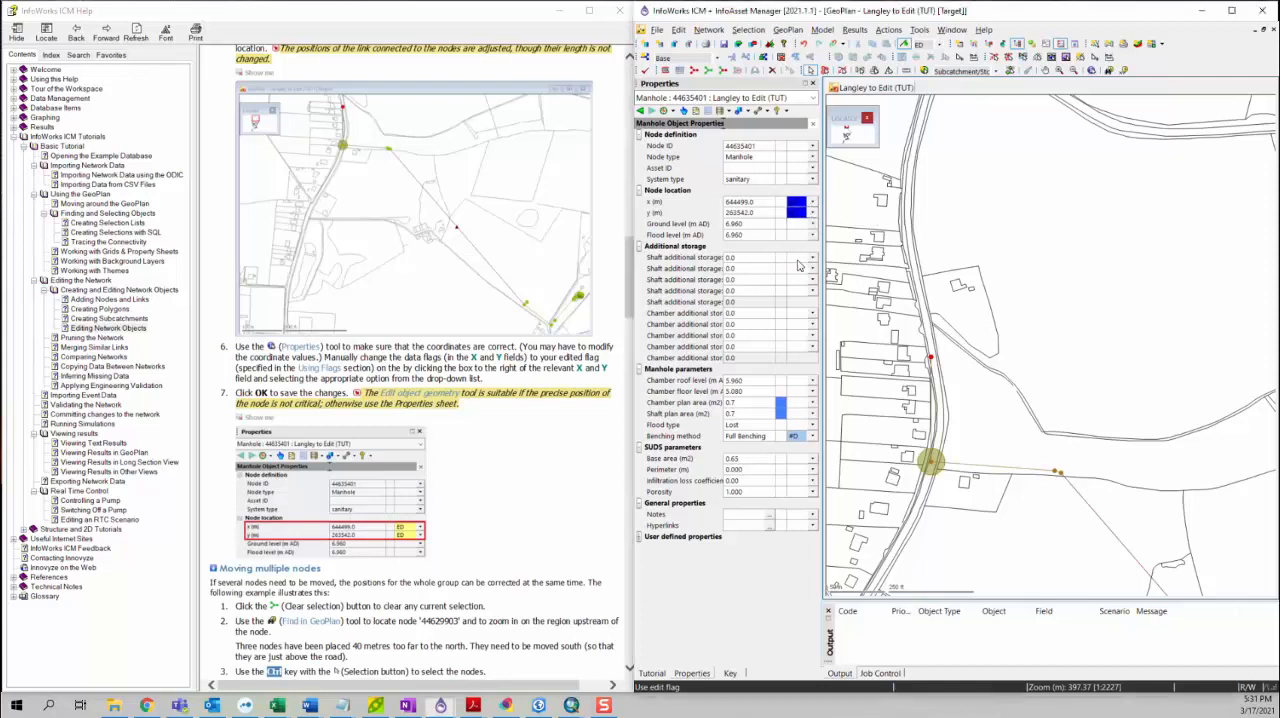
Step: Clear the current selection and find node 44629903 in the GeoPlan, copying its ID from the tutorial text
scroll(367, 417, down, 3)
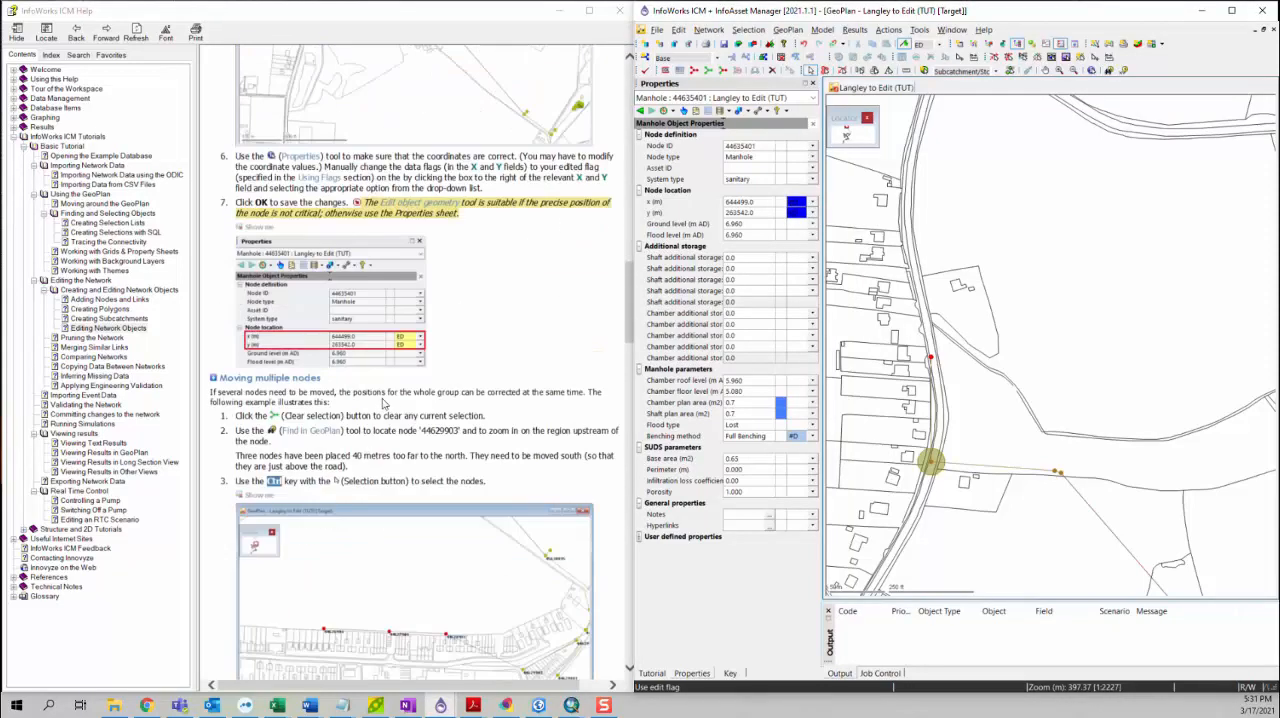
click(708, 72)
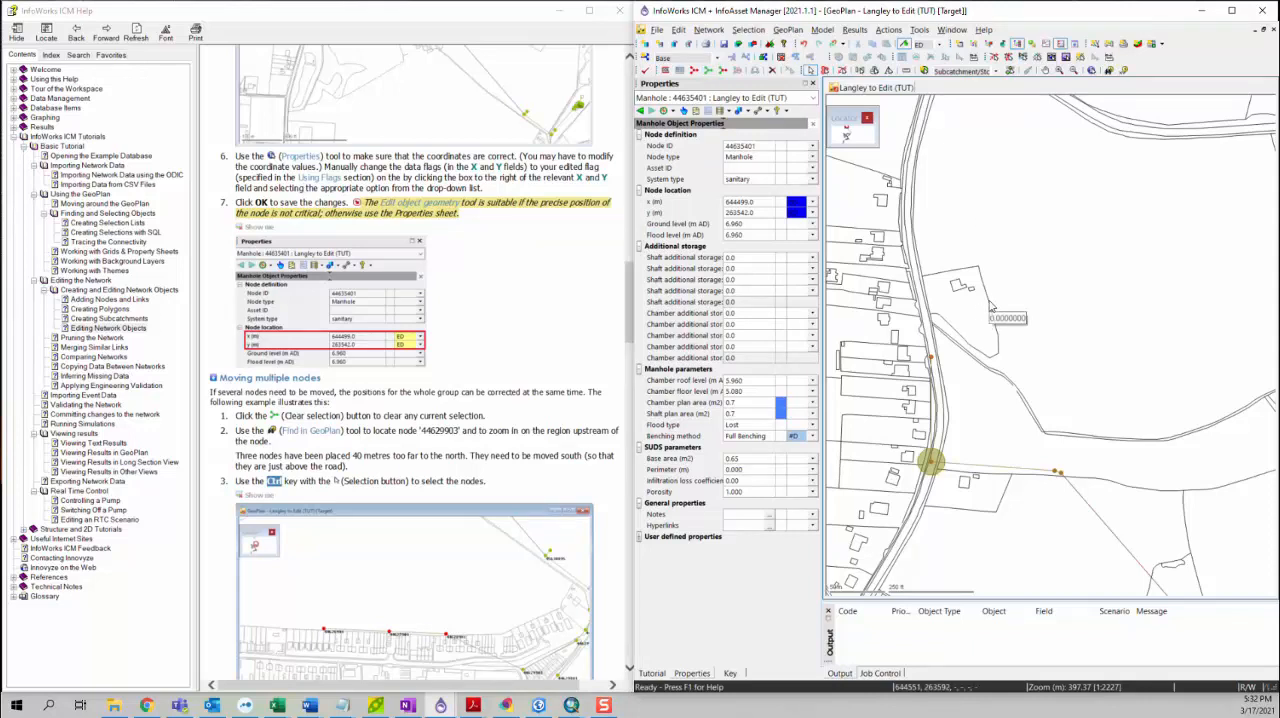
click(1110, 75)
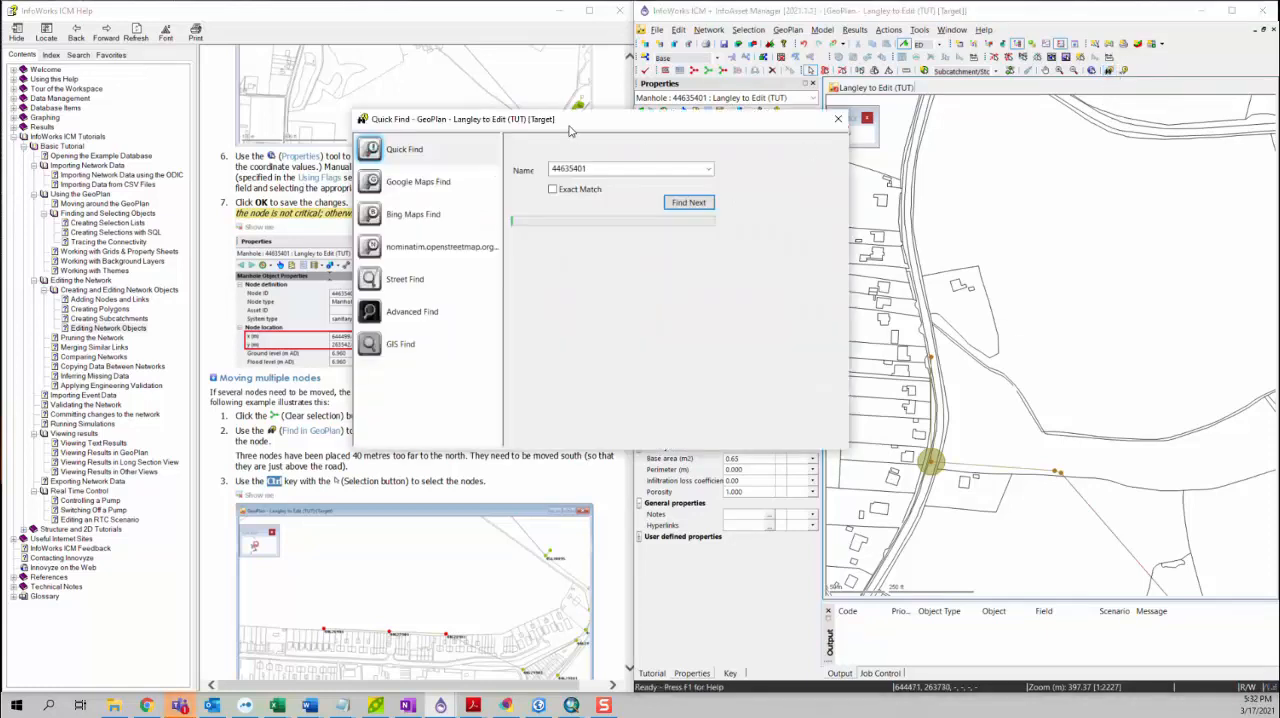
drag(572, 115, 842, 184)
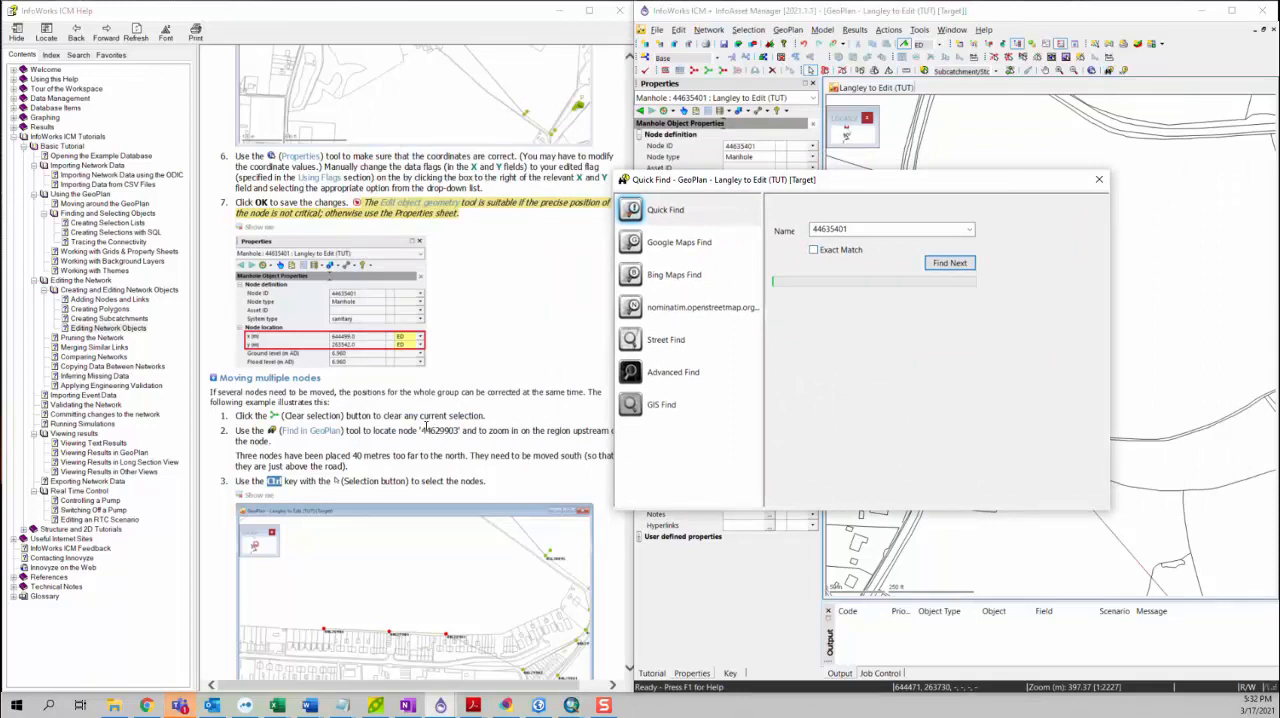
drag(419, 431, 458, 432)
key(ctrl+c)
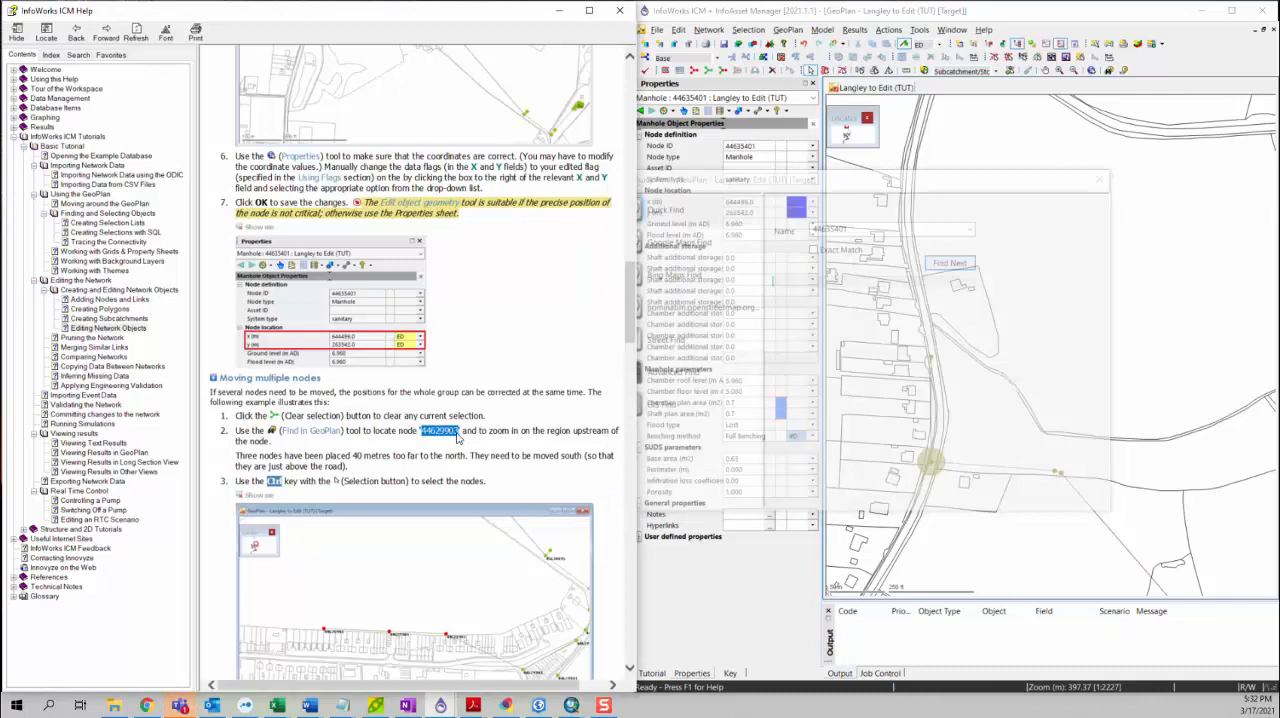
drag(957, 230, 875, 229)
key(ctrl+v)
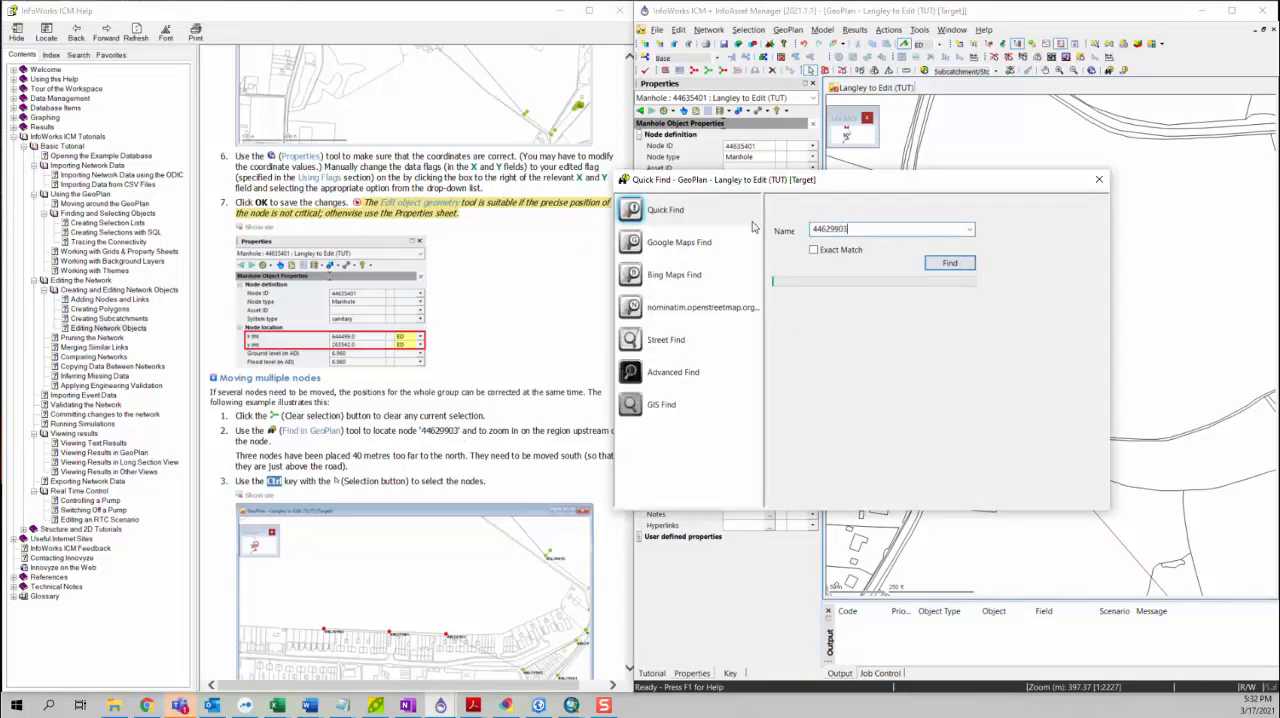
click(950, 264)
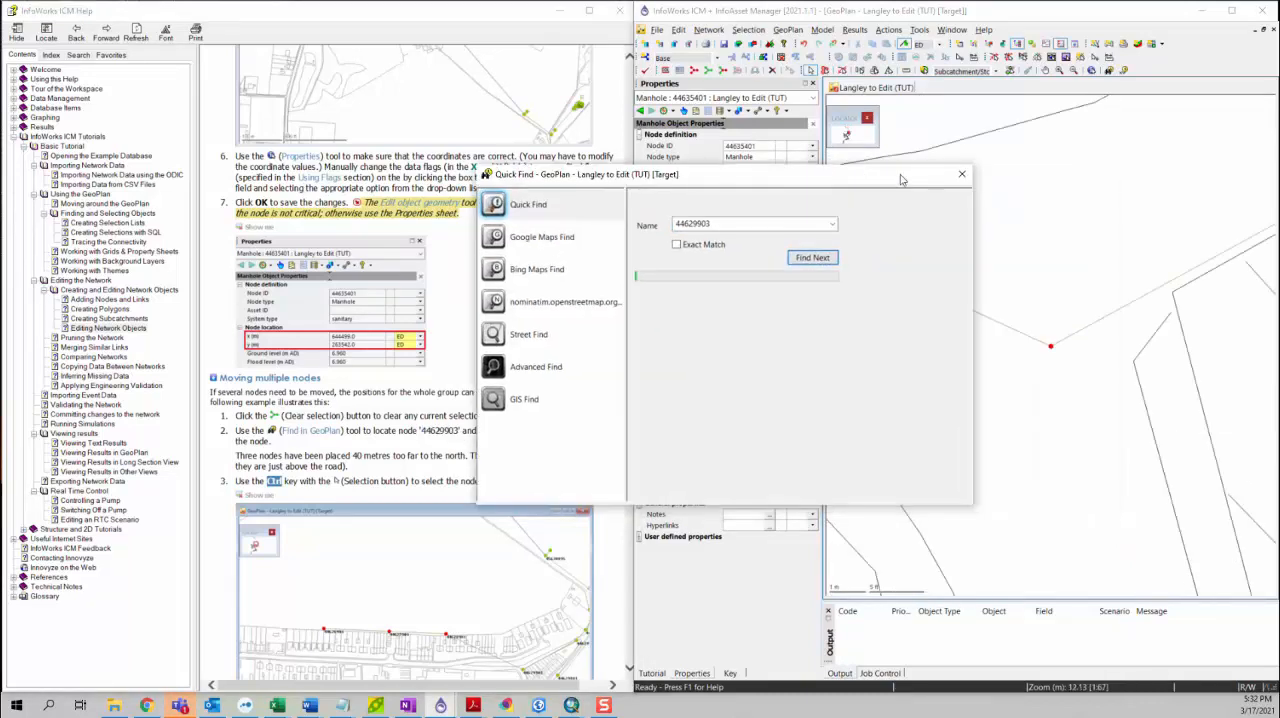
click(962, 175)
Step: Select together the three misplaced nodes north of the road, west of node 44629903
scroll(966, 277, down, 3)
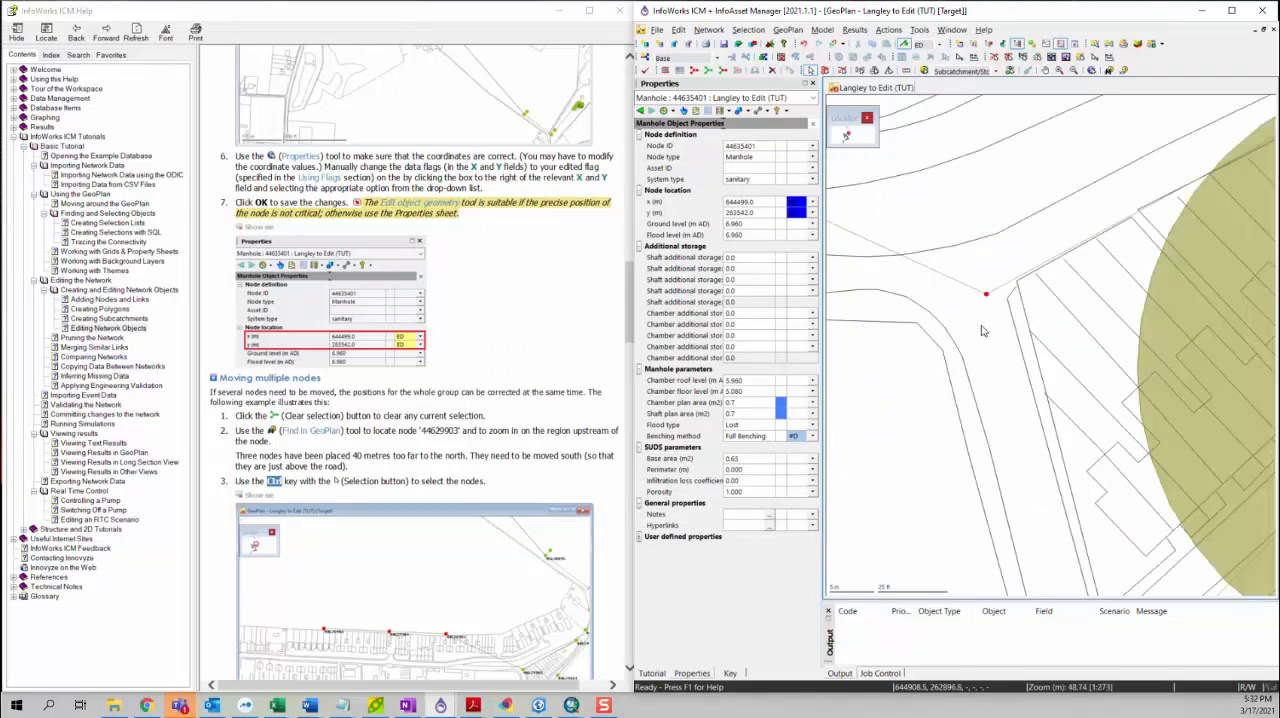
scroll(983, 337, down, 8)
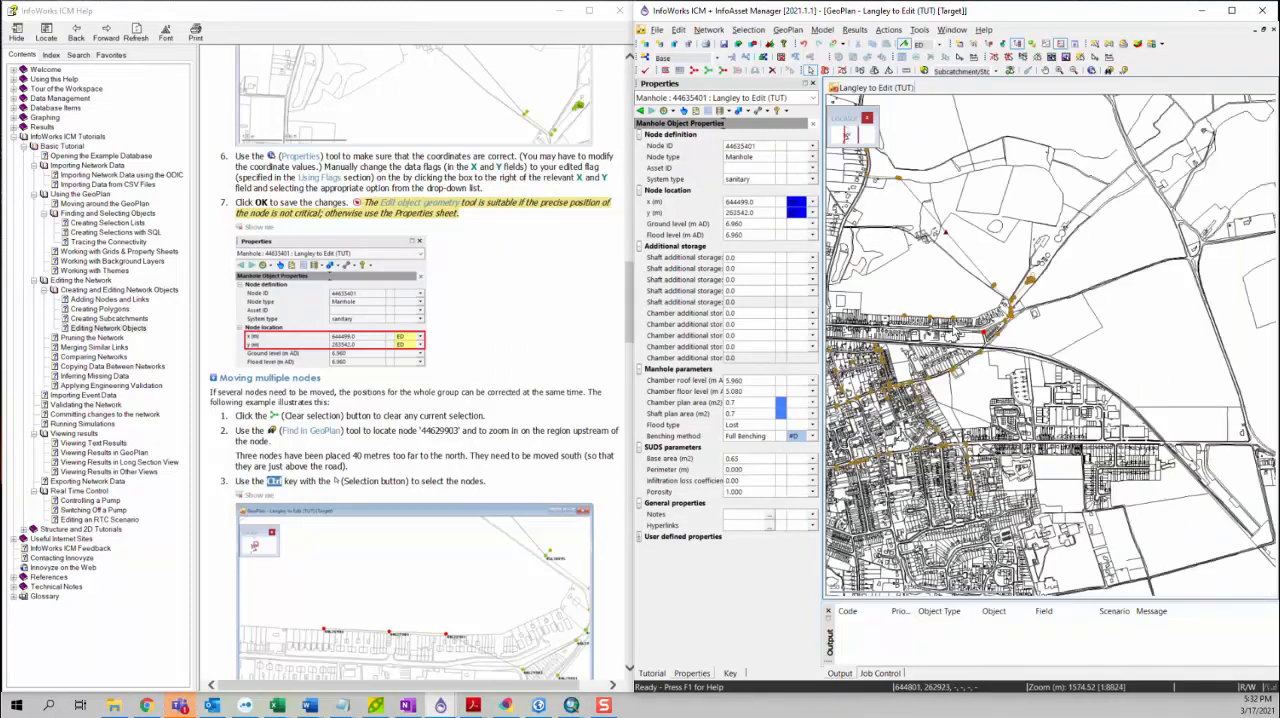
drag(918, 322, 951, 352)
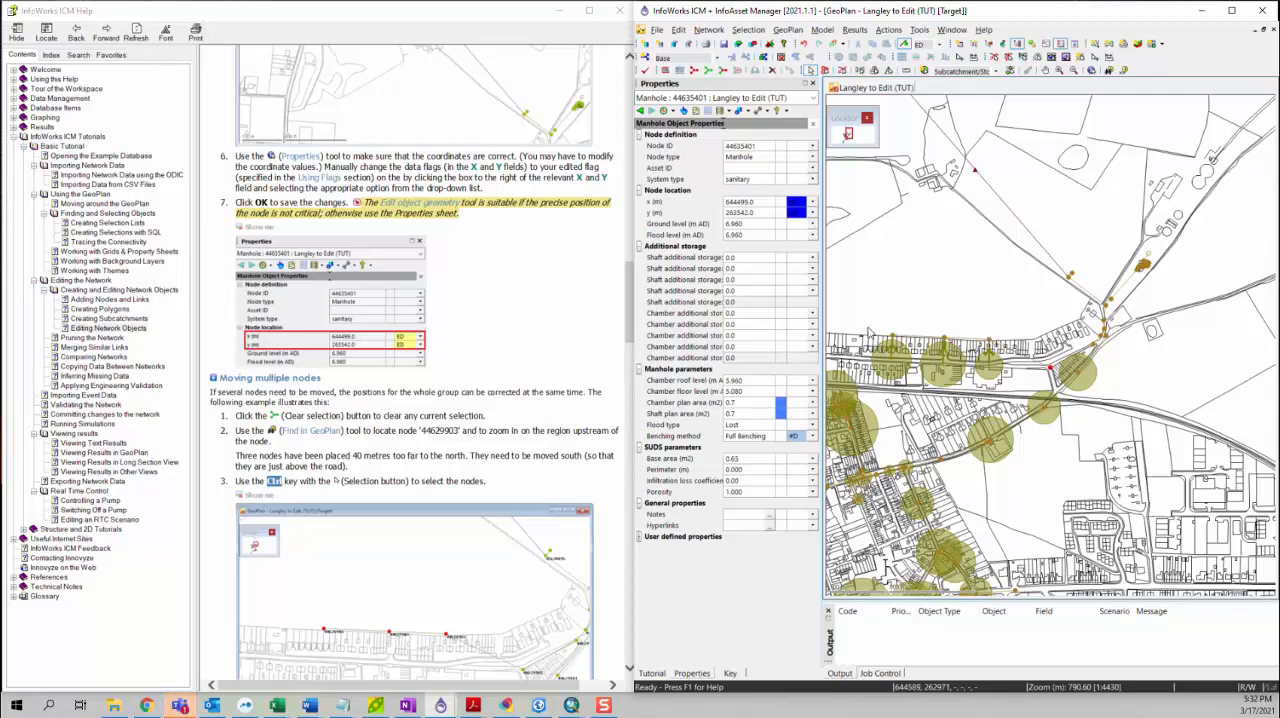
scroll(990, 362, up, 3)
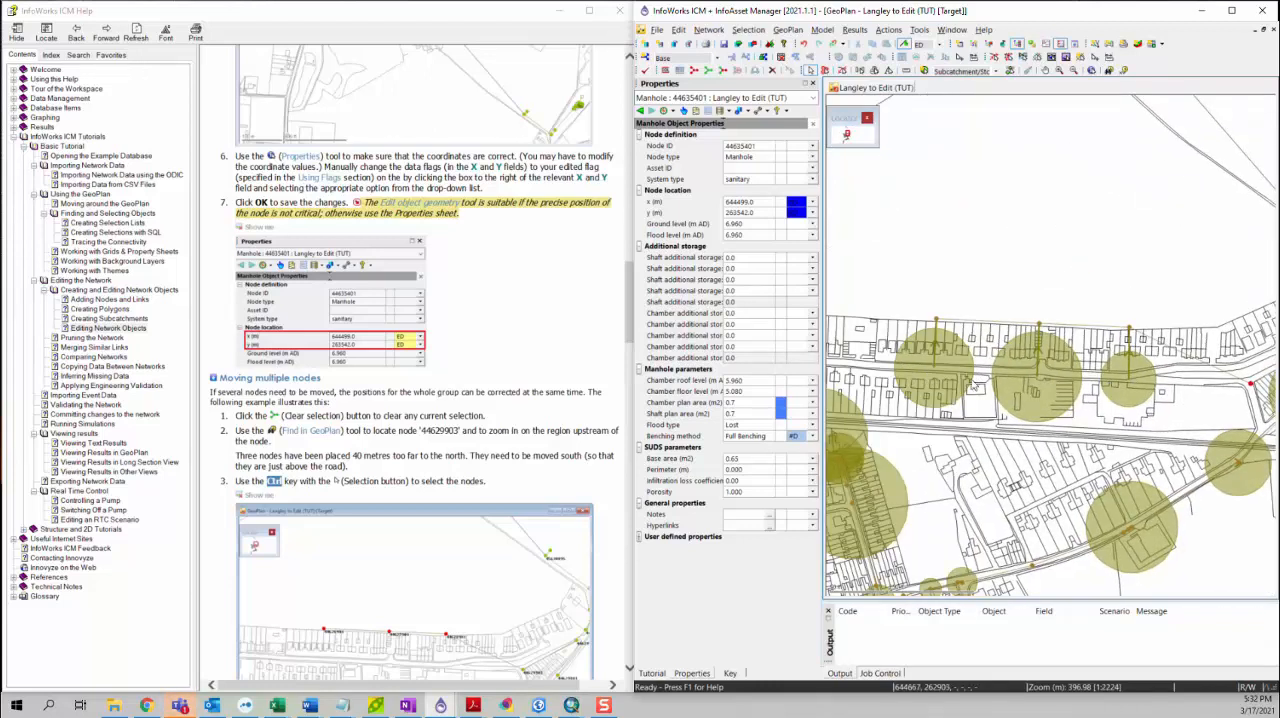
scroll(500, 423, down, 3)
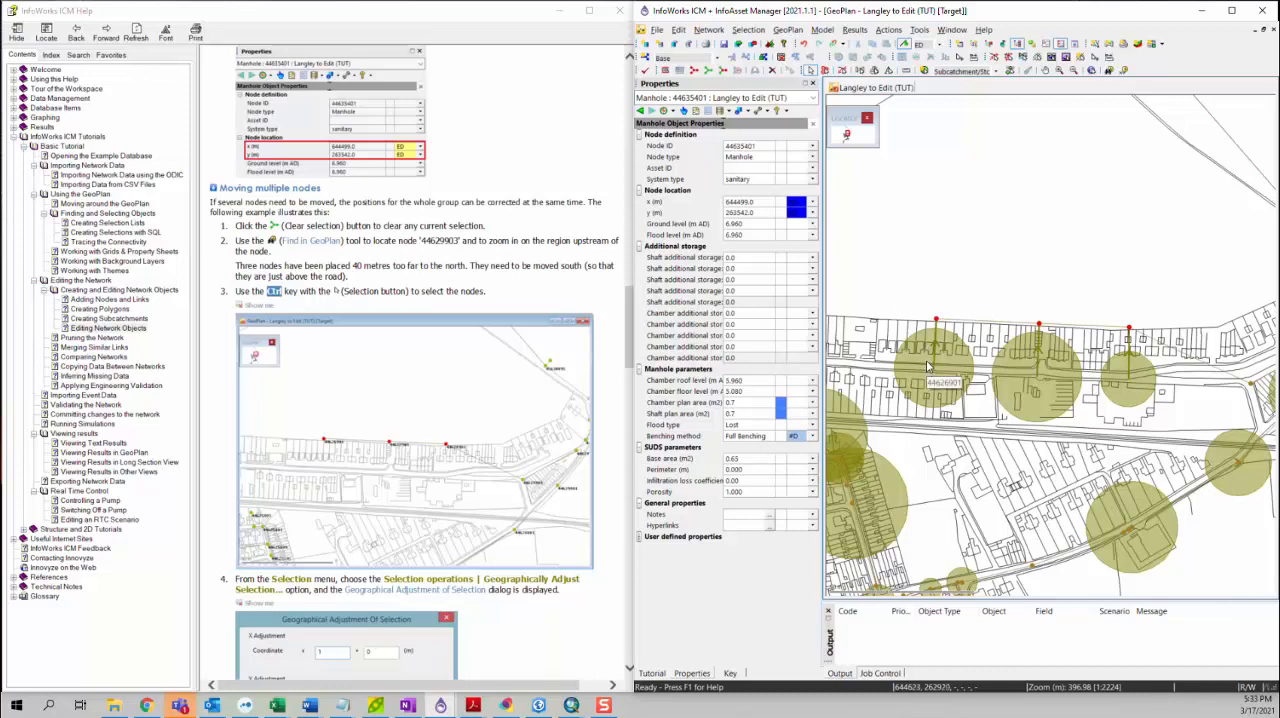
Step: Geographically adjust the three selected nodes by adding -40 m to their Y coordinates
click(750, 29)
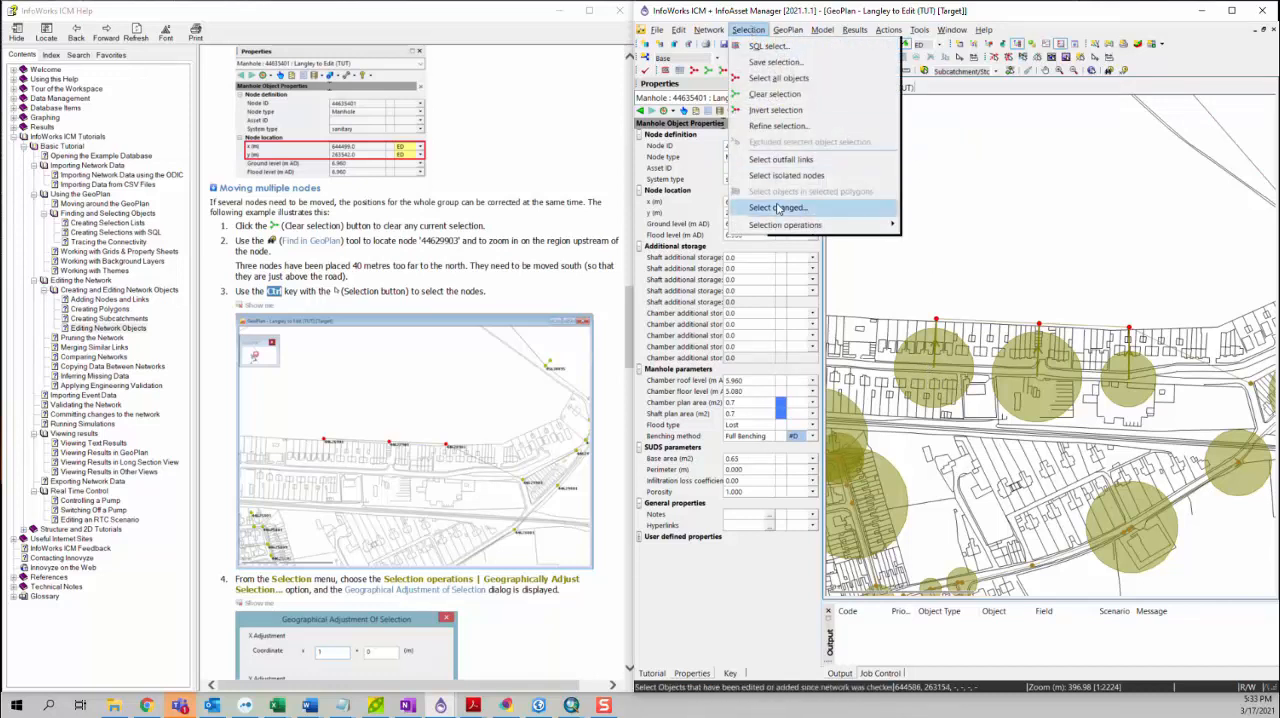
mouse_move(779, 228)
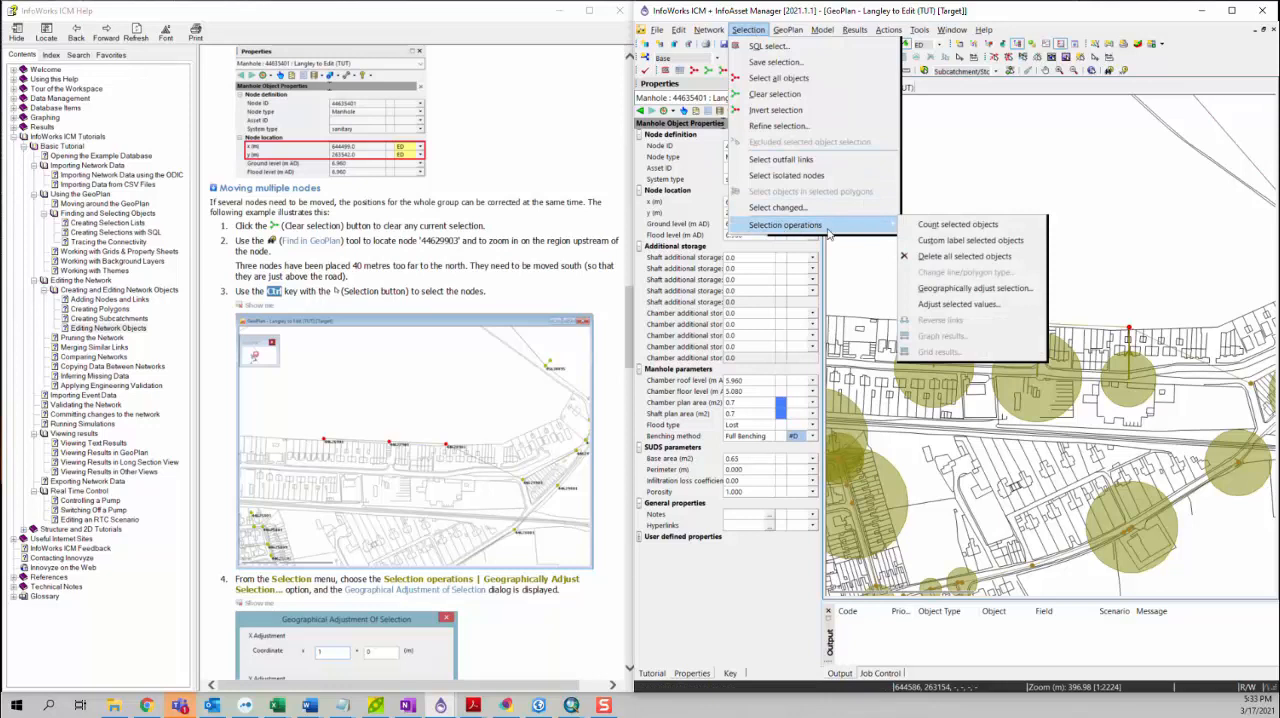
click(954, 292)
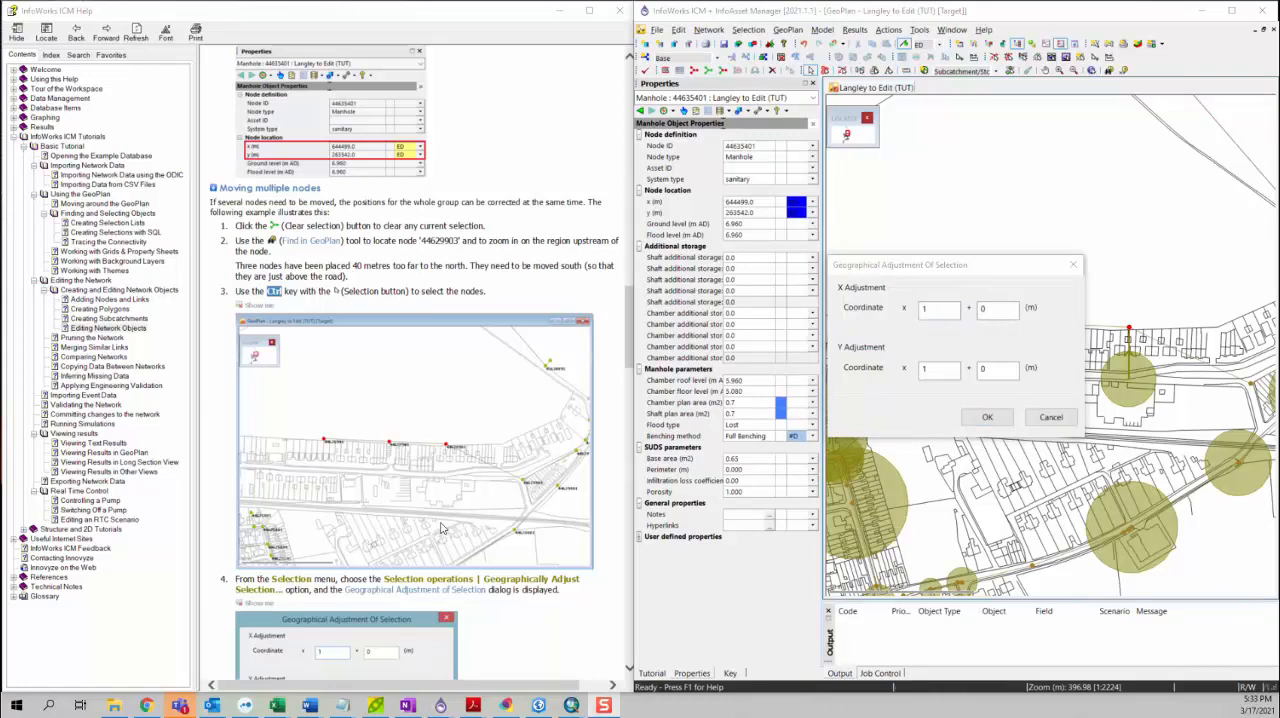
scroll(443, 528, down, 6)
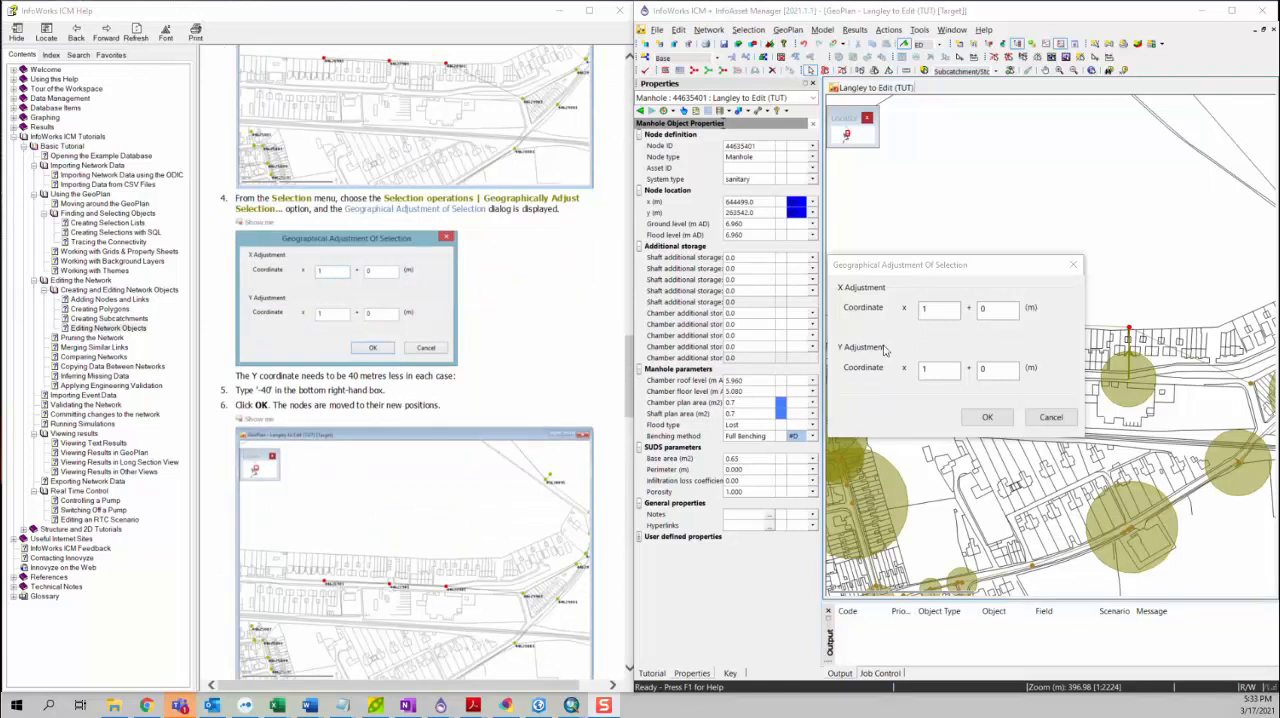
click(1012, 370)
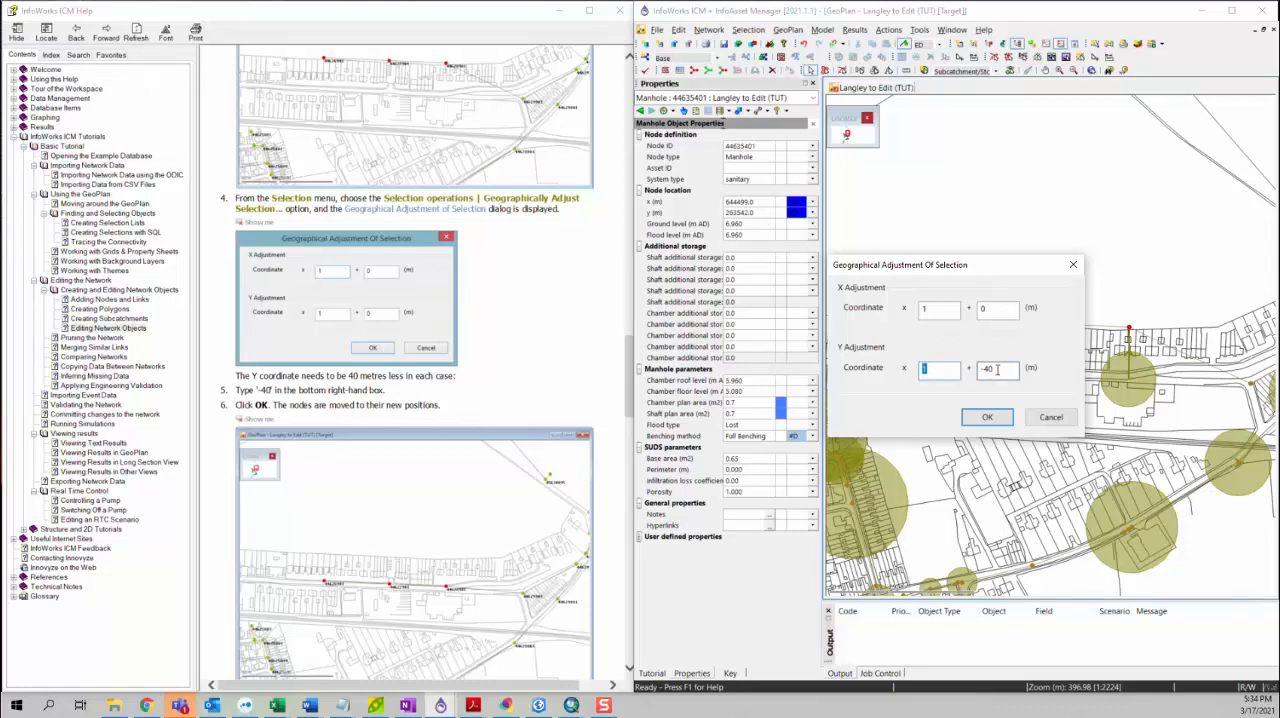
click(984, 423)
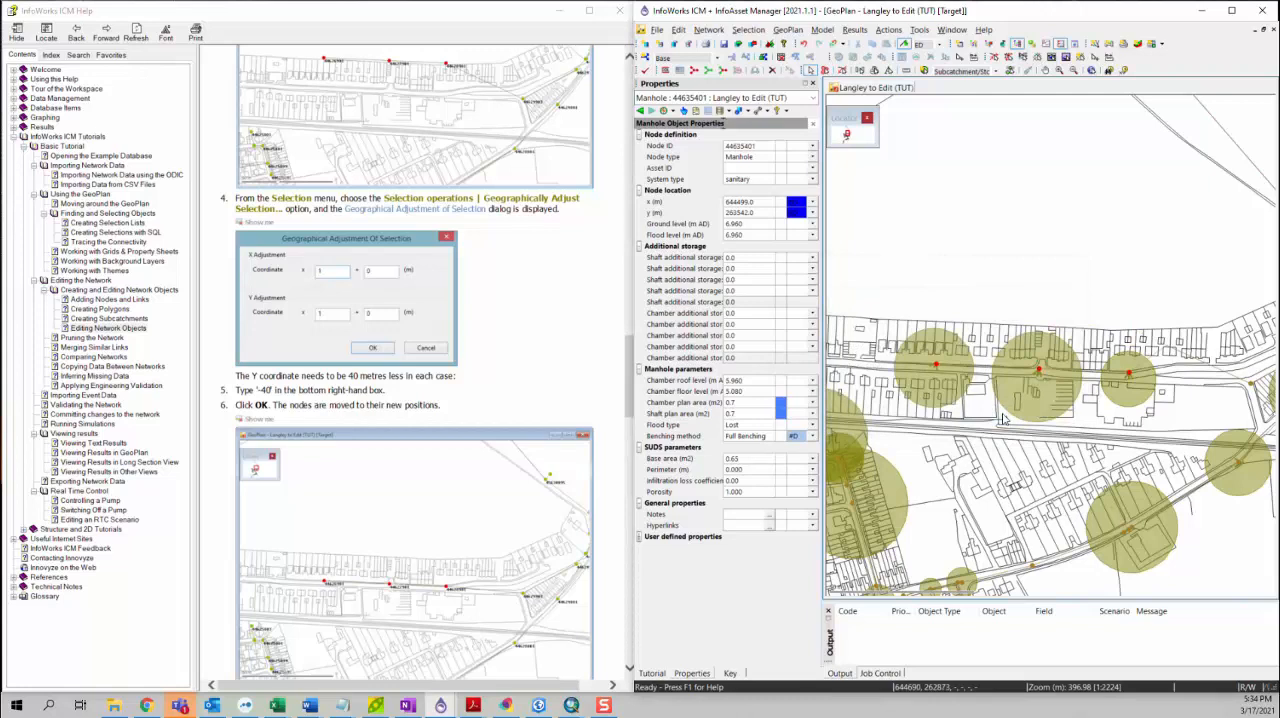
Step: Straighten the bent link running east from the easternmost of the three moved nodes with the Edit object geometry tool
drag(1064, 366, 983, 333)
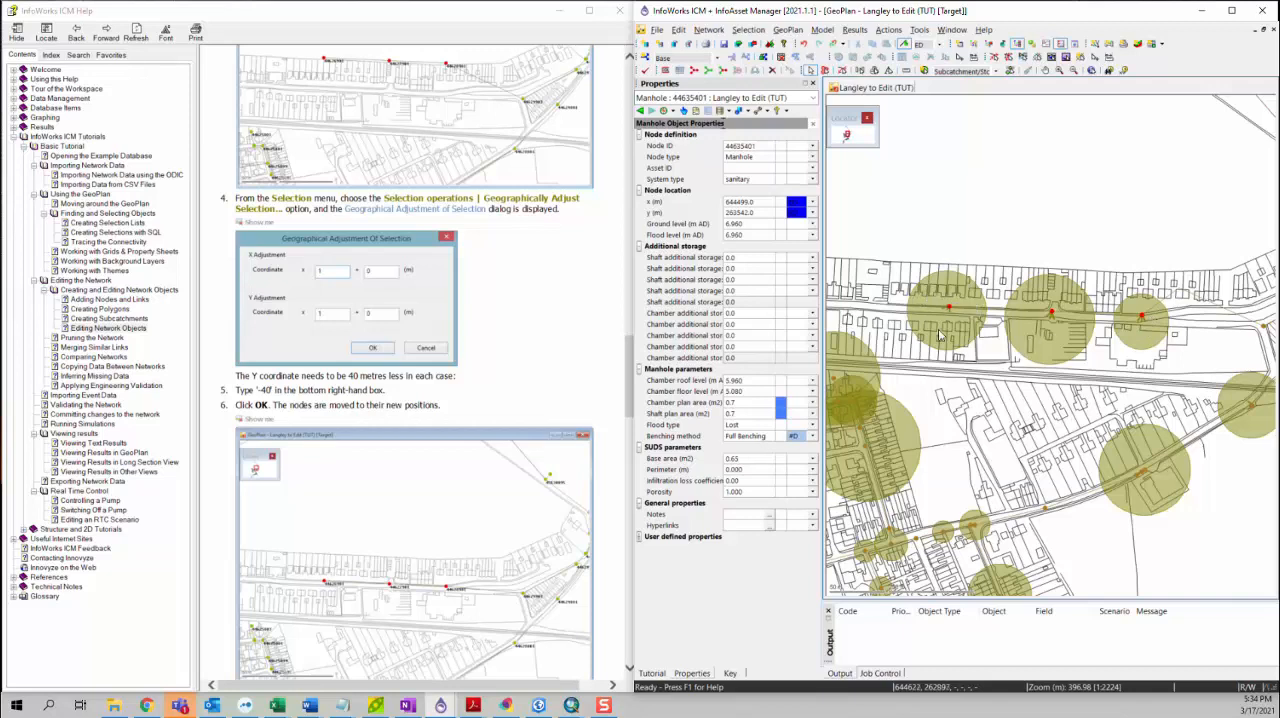
scroll(420, 422, down, 2)
scroll(420, 422, down, 3)
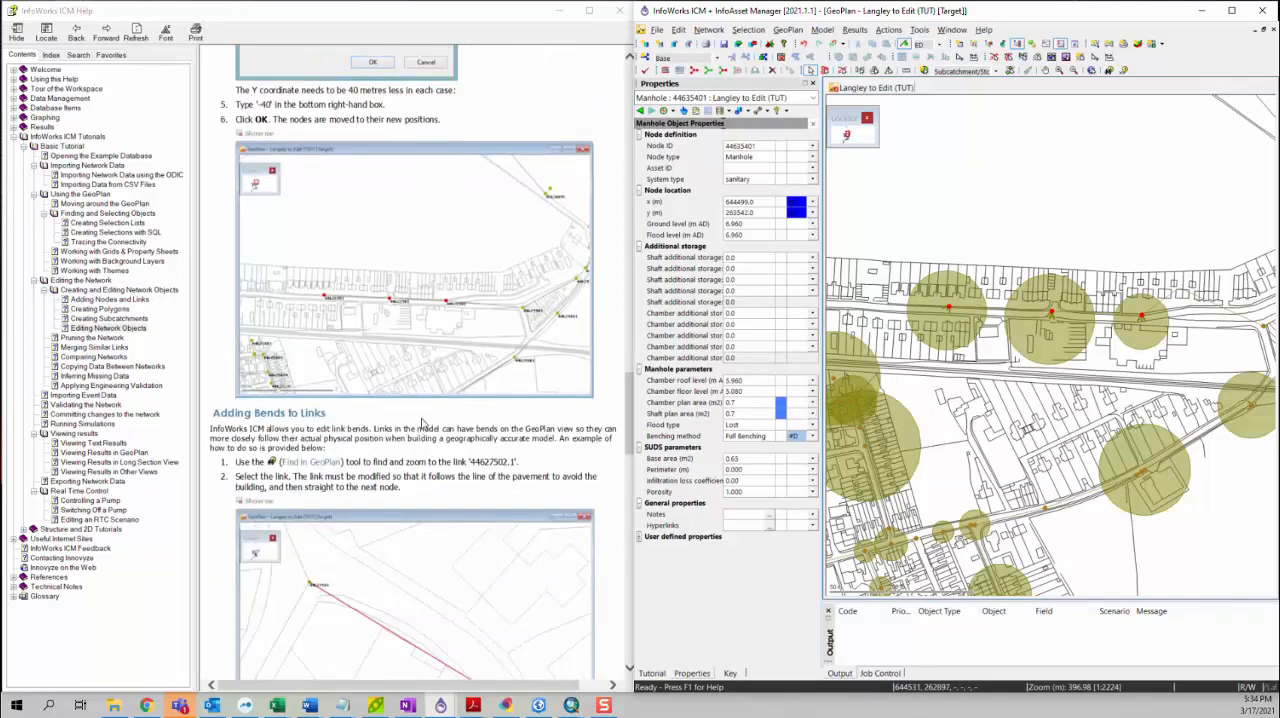
scroll(422, 423, down, 3)
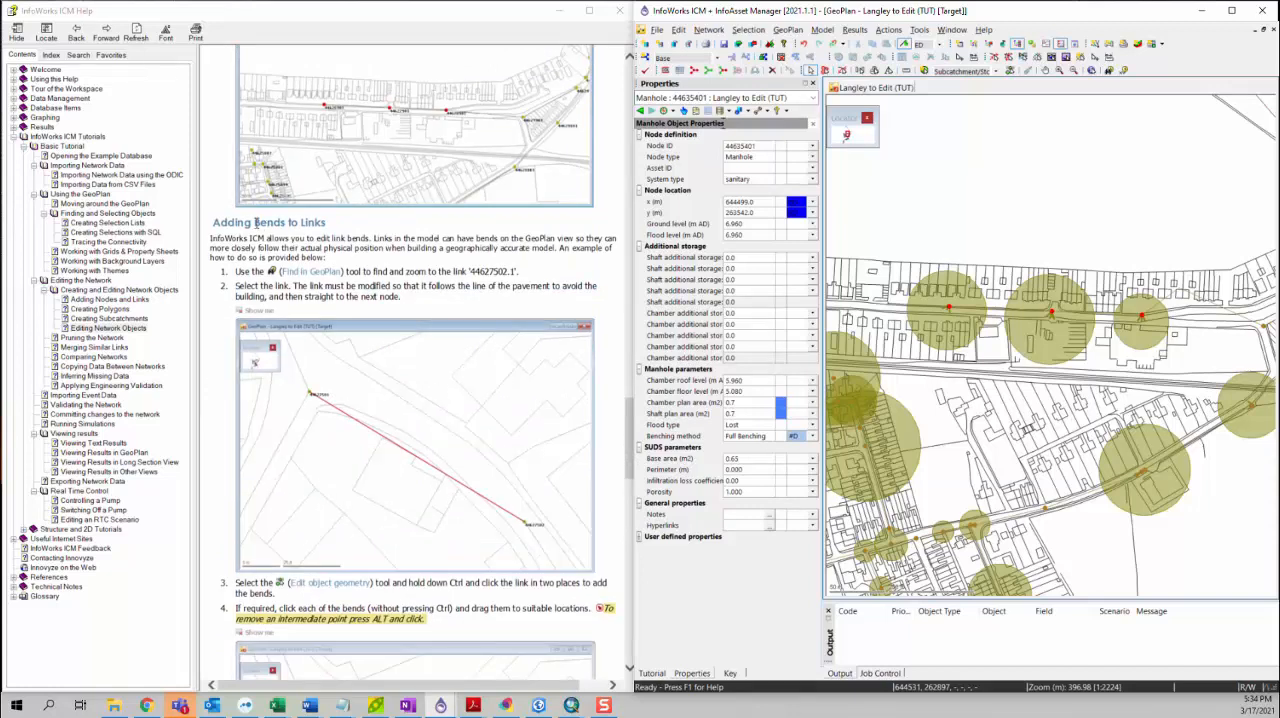
scroll(420, 300, up, 2)
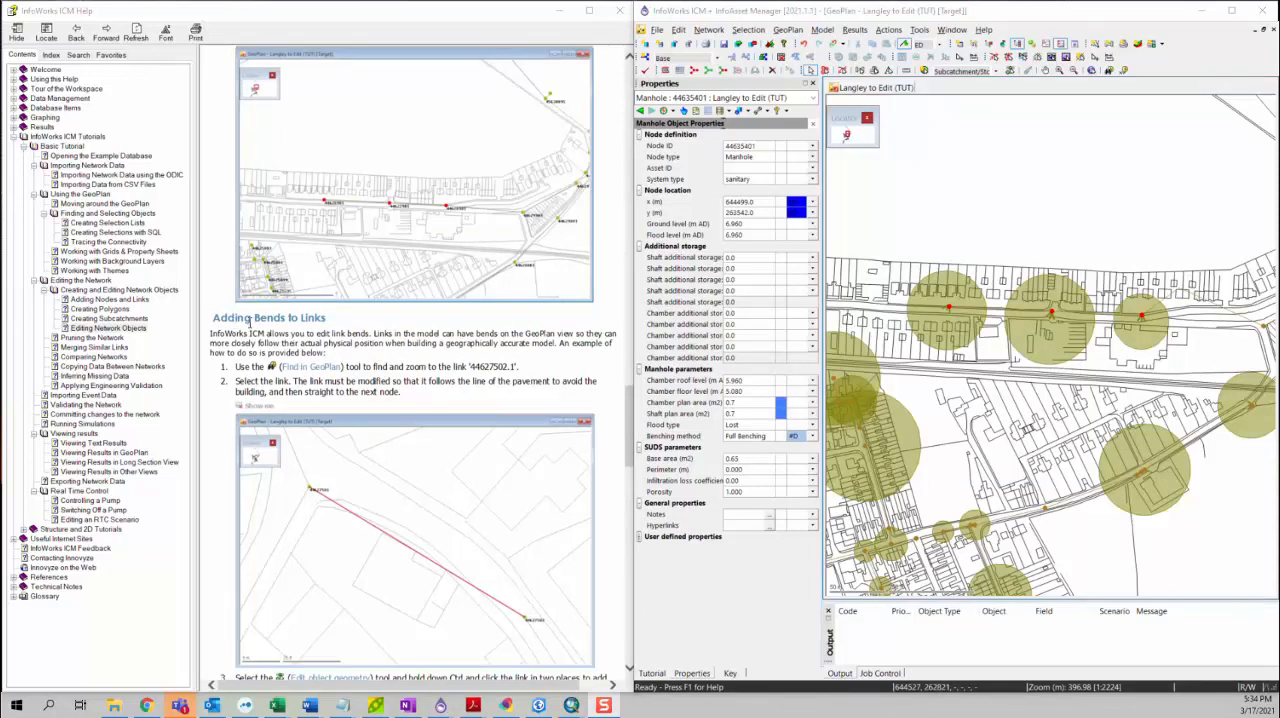
drag(1136, 374, 1060, 425)
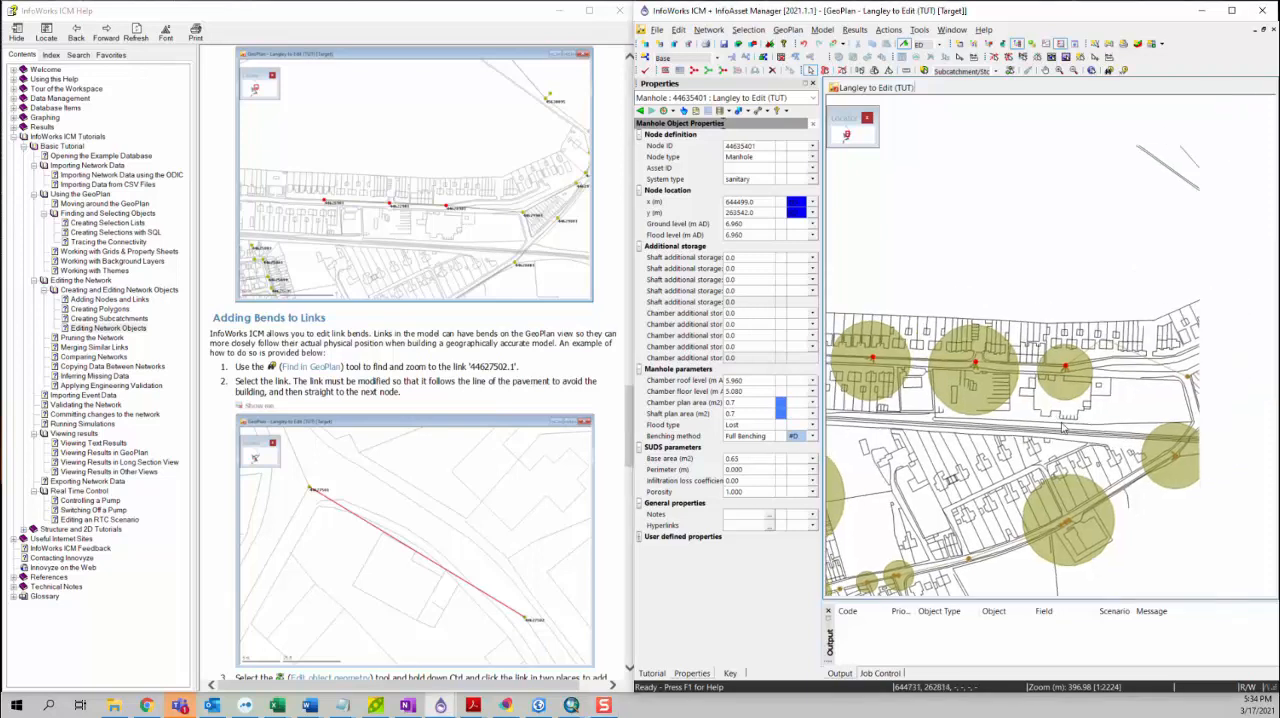
click(1151, 362)
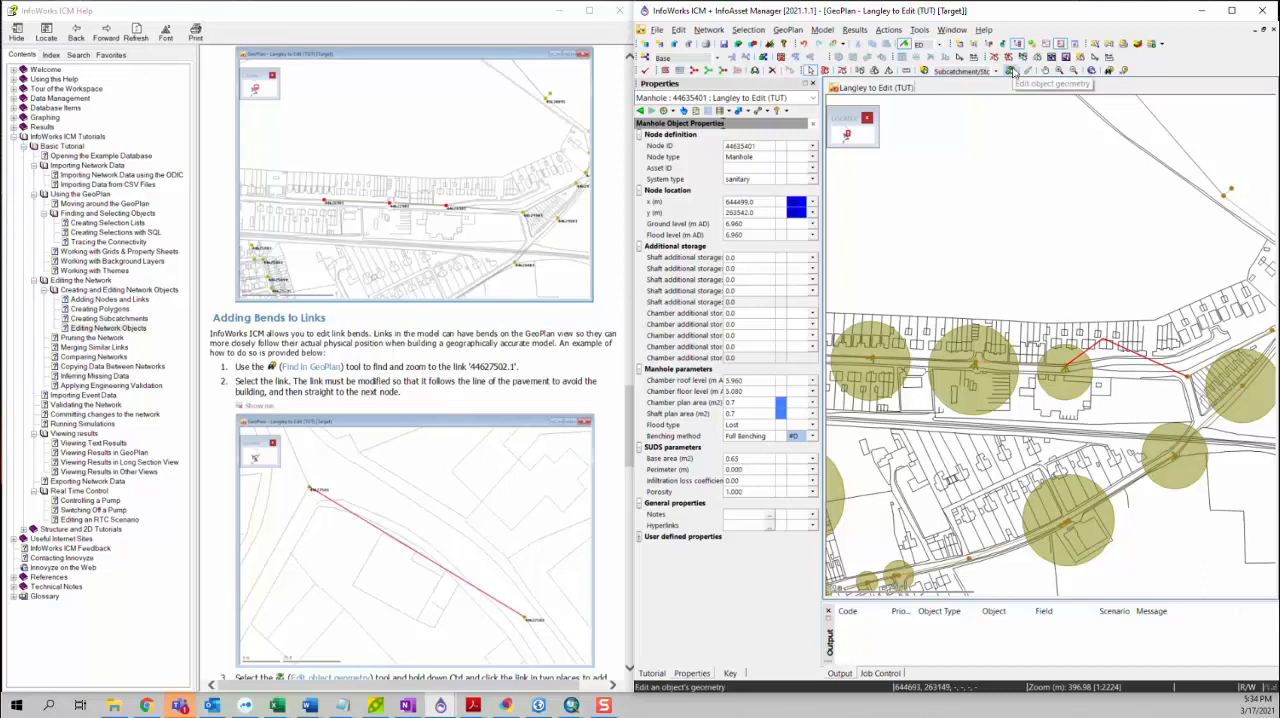
click(1011, 72)
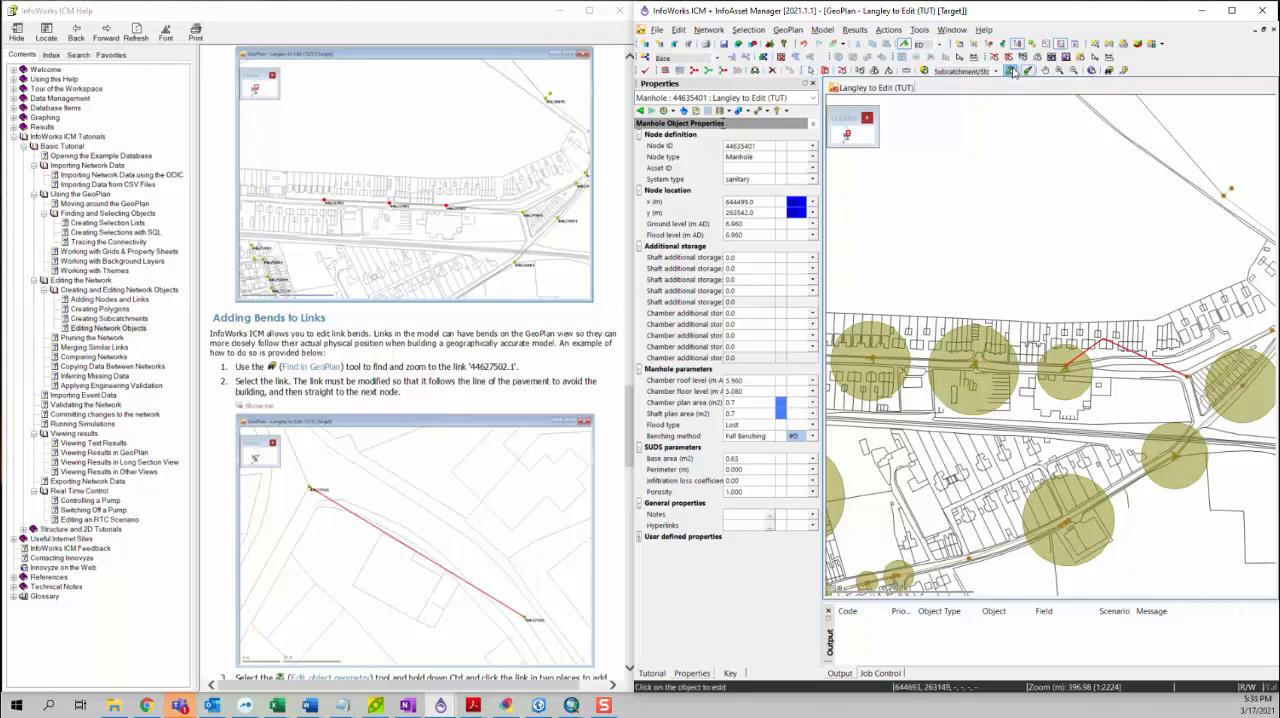
click(1140, 356)
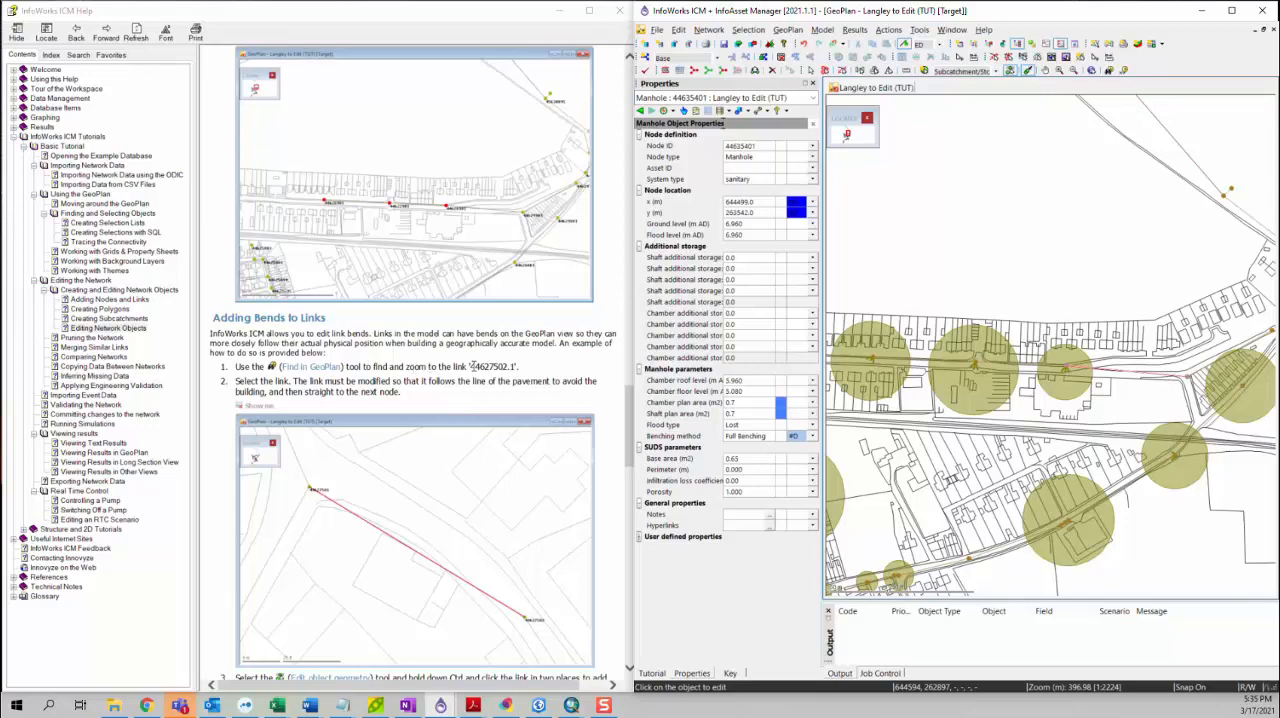
Step: Find link 44627502.1 in the GeoPlan, copying its ID from the Adding Bends to Links tutorial text
drag(470, 366, 514, 367)
key(ctrl+c)
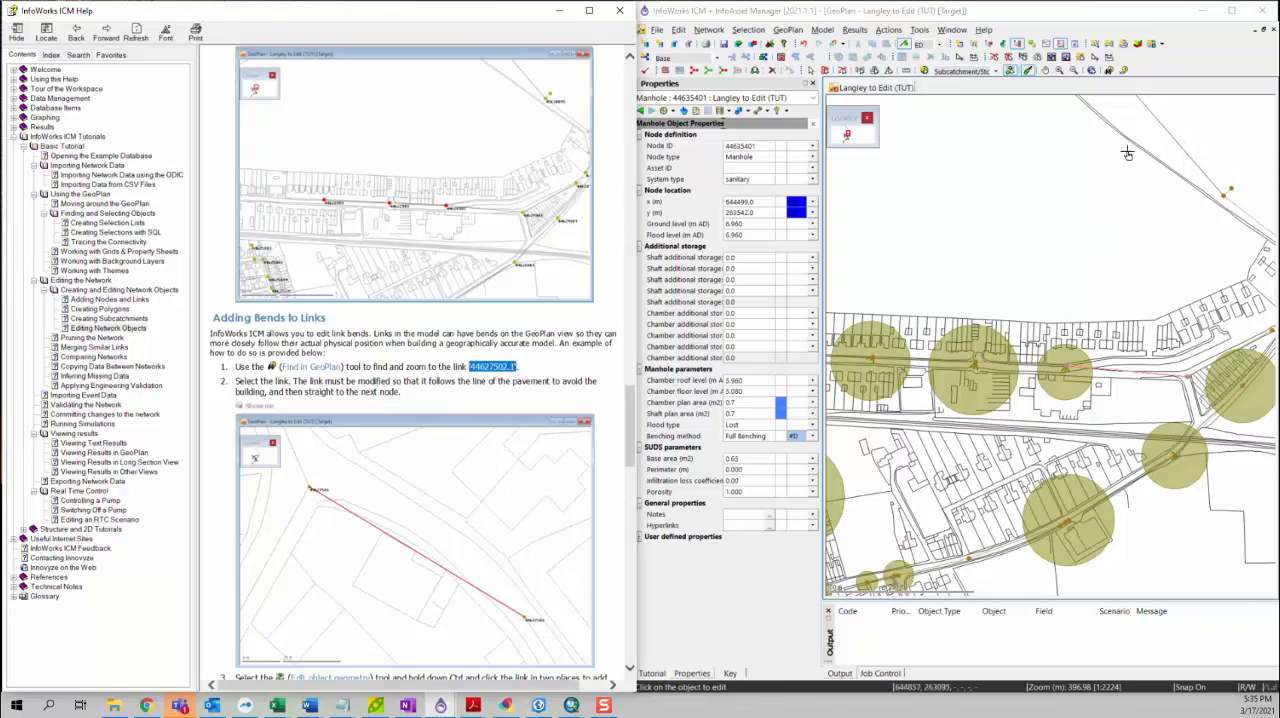
click(1109, 71)
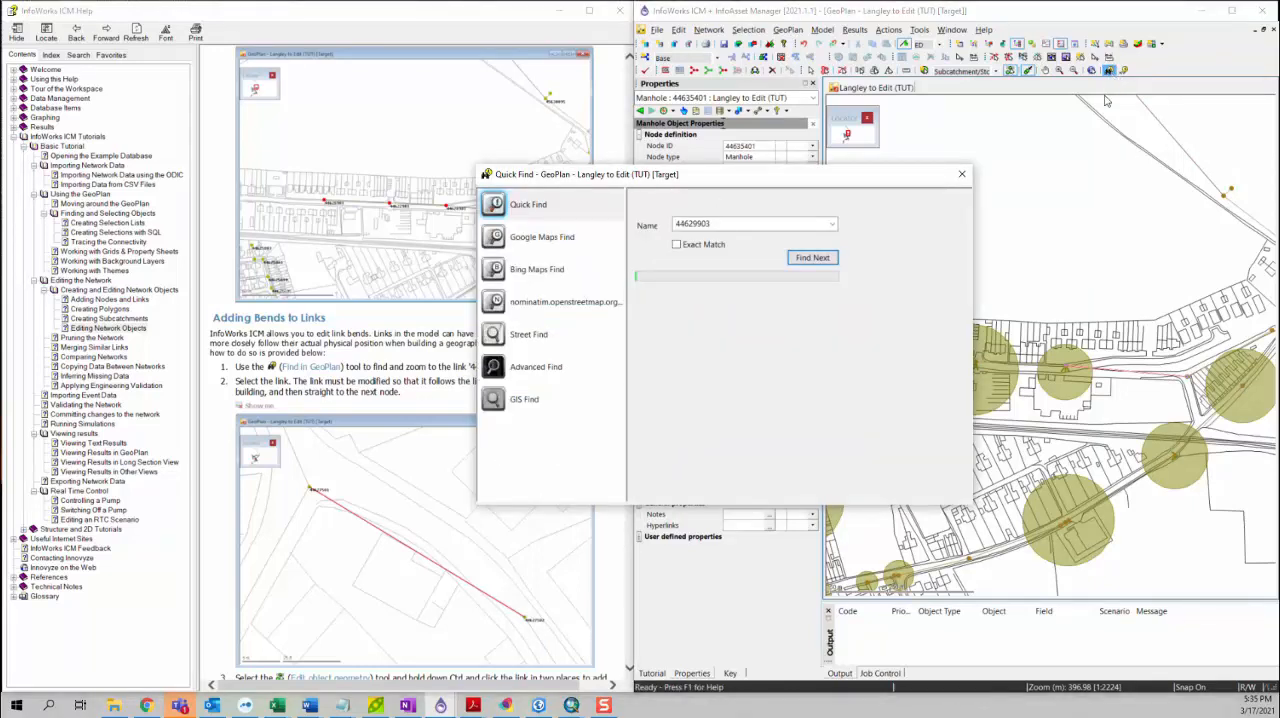
drag(845, 176, 977, 183)
double_click(855, 229)
key(ctrl+v)
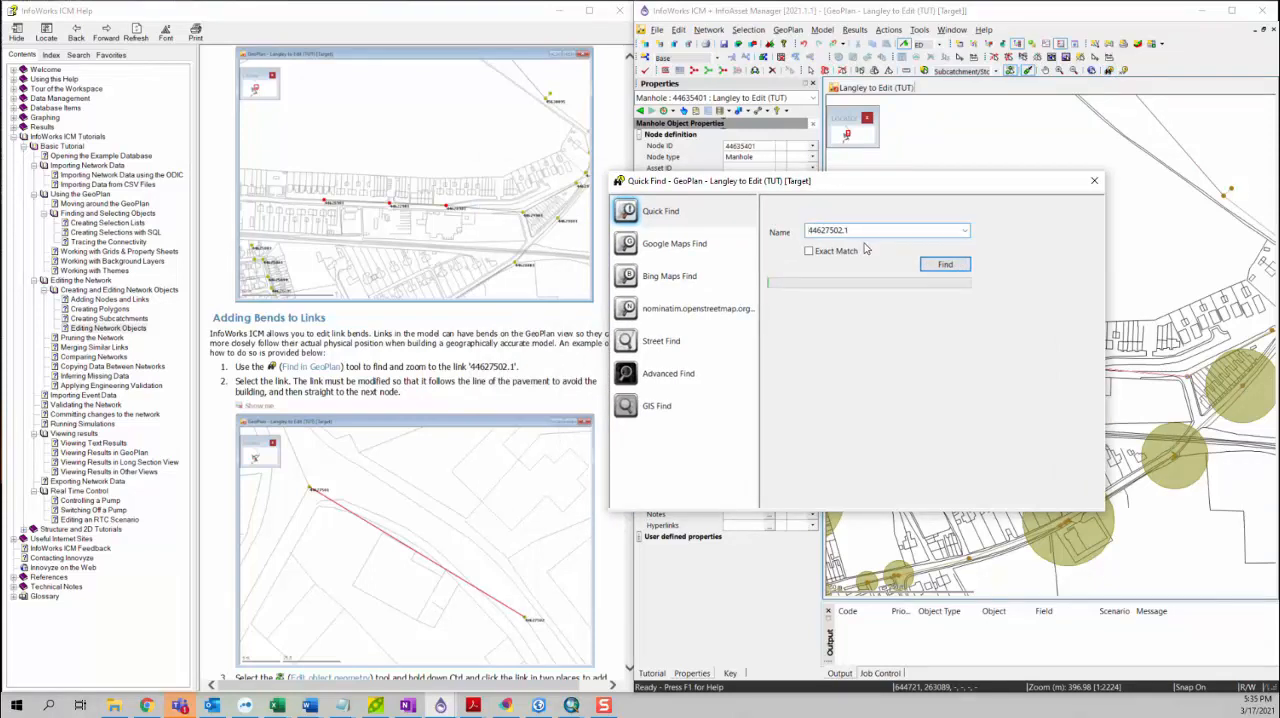
click(944, 264)
click(1094, 180)
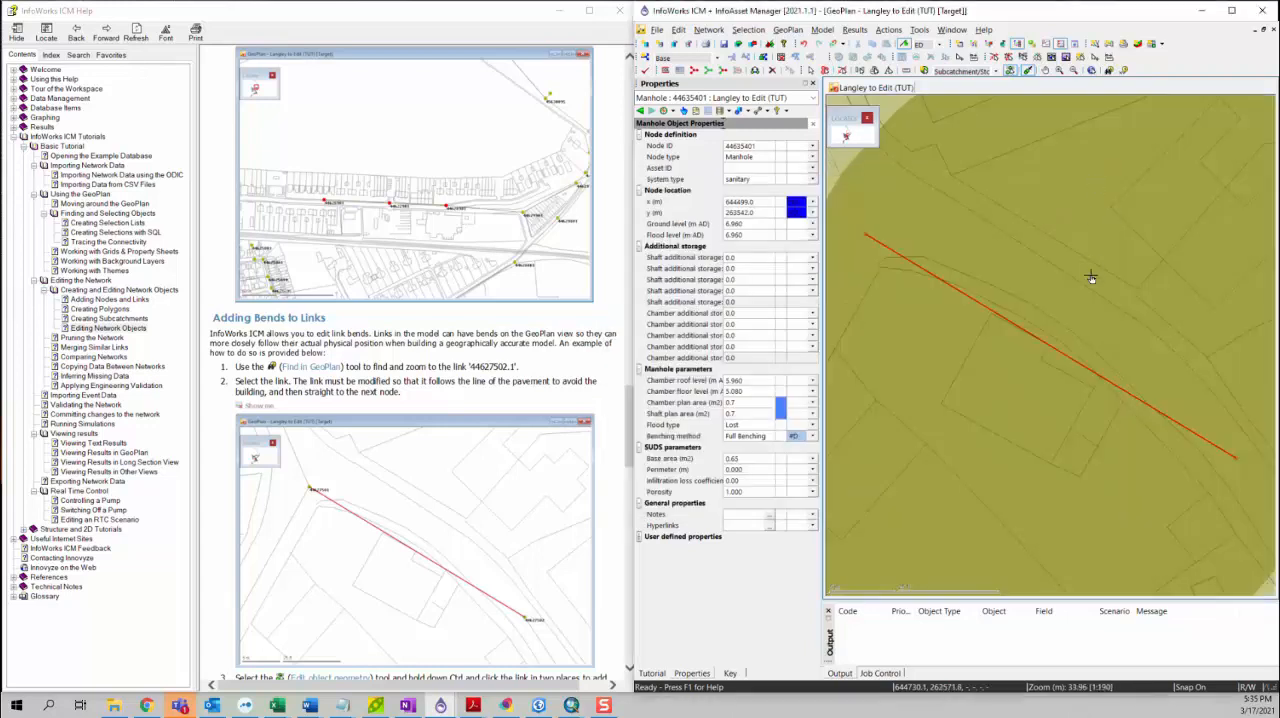
Step: Add bends to link 44627502.1 with the Edit object geometry tool so it follows the curved line of the pavement
scroll(1078, 292, down, 3)
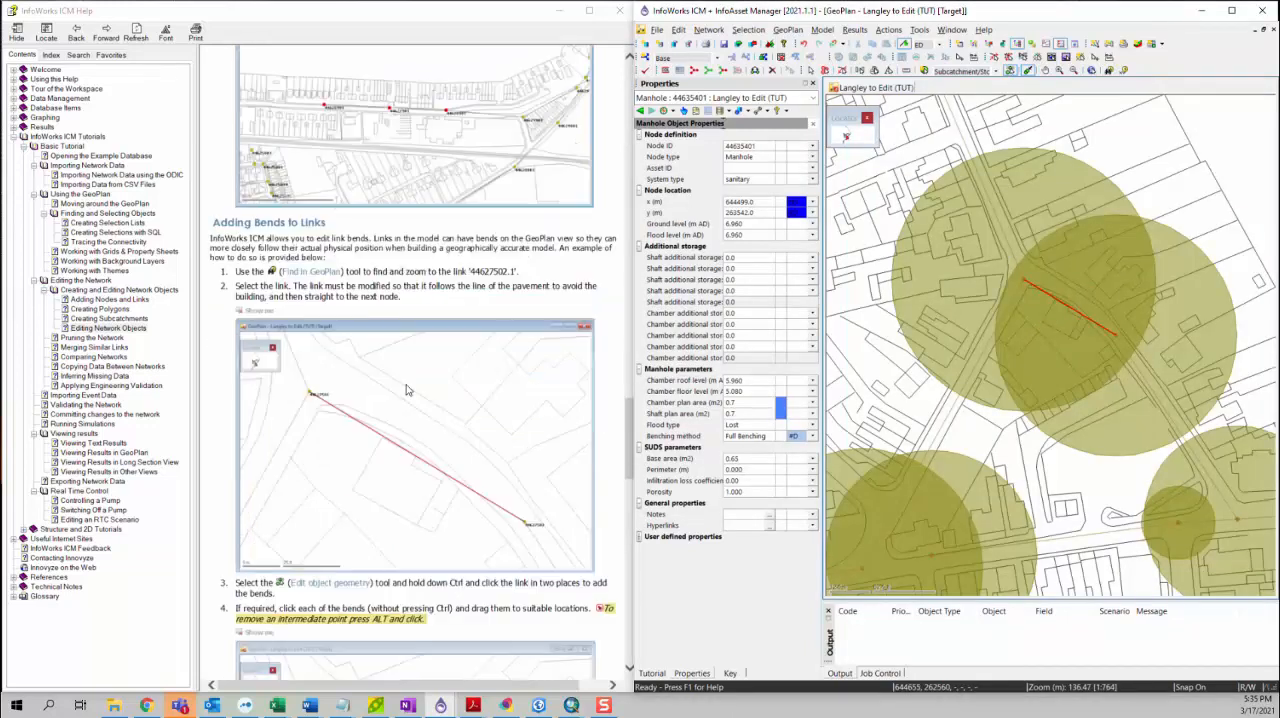
scroll(408, 392, down, 4)
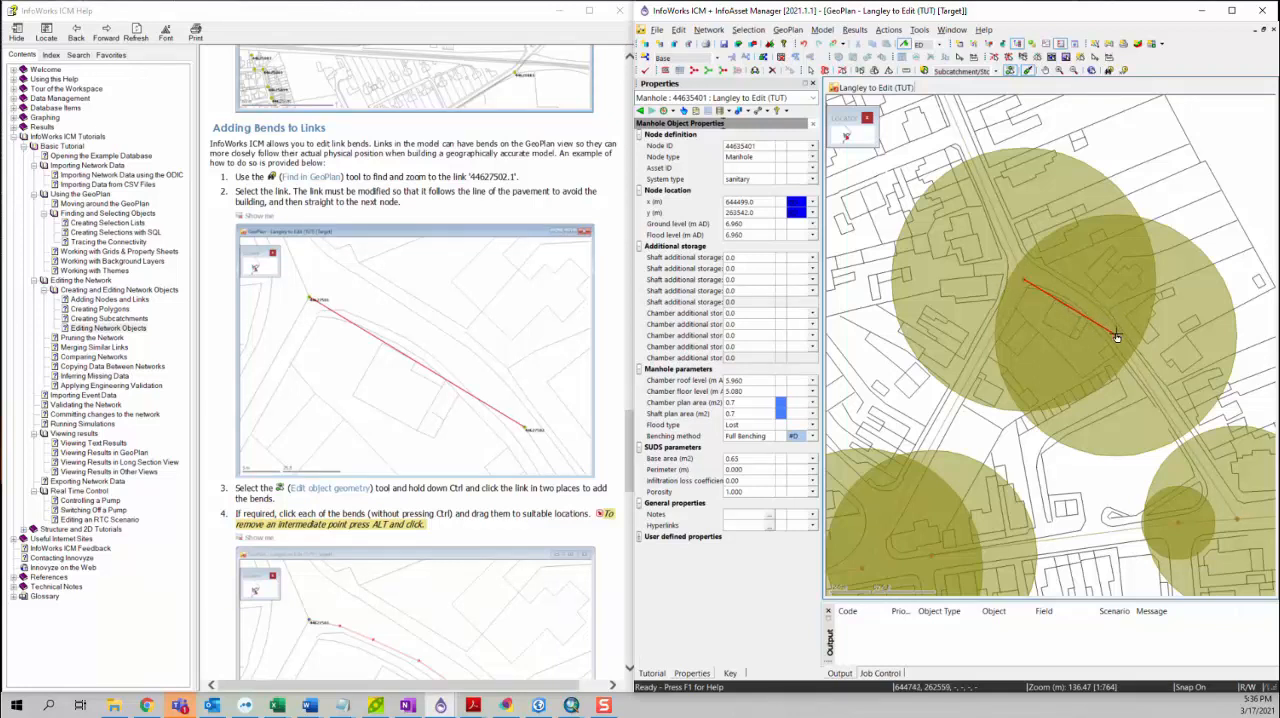
click(1011, 71)
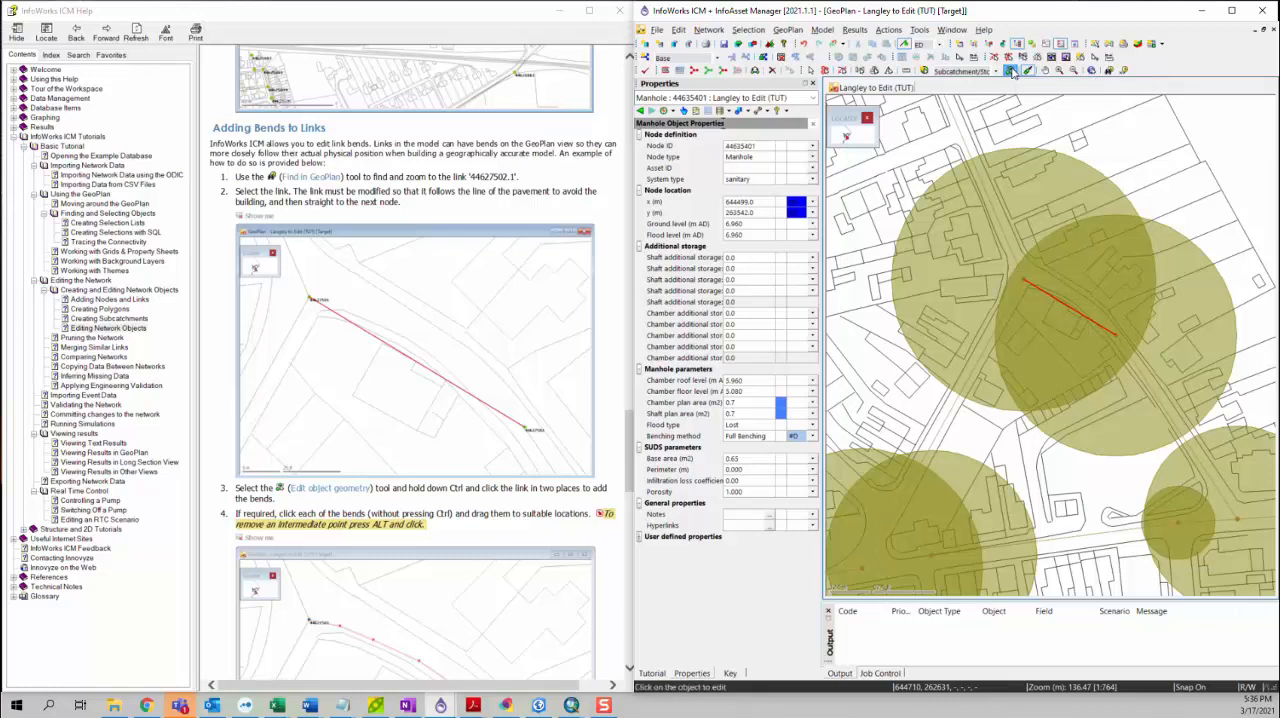
click(1082, 318)
Step: Display the properties of link 44627502.1 and set the data flag of its Length field to #D
scroll(296, 433, down, 2)
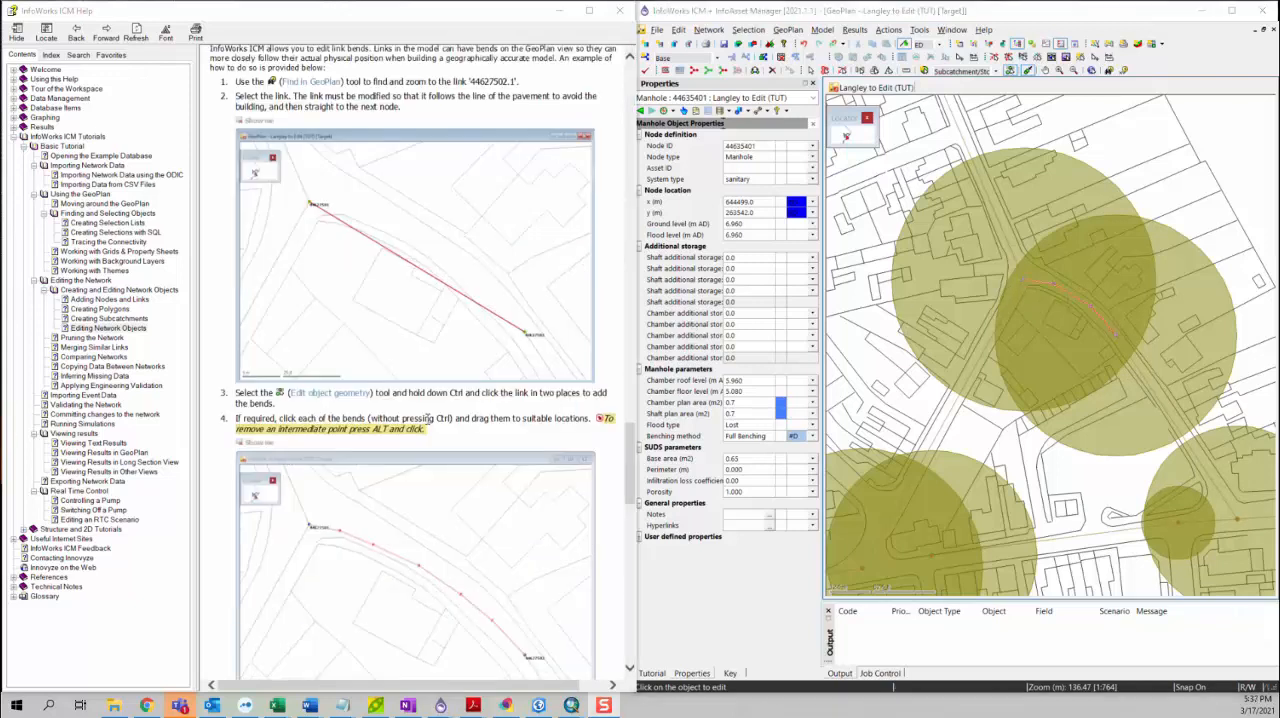
scroll(430, 418, down, 6)
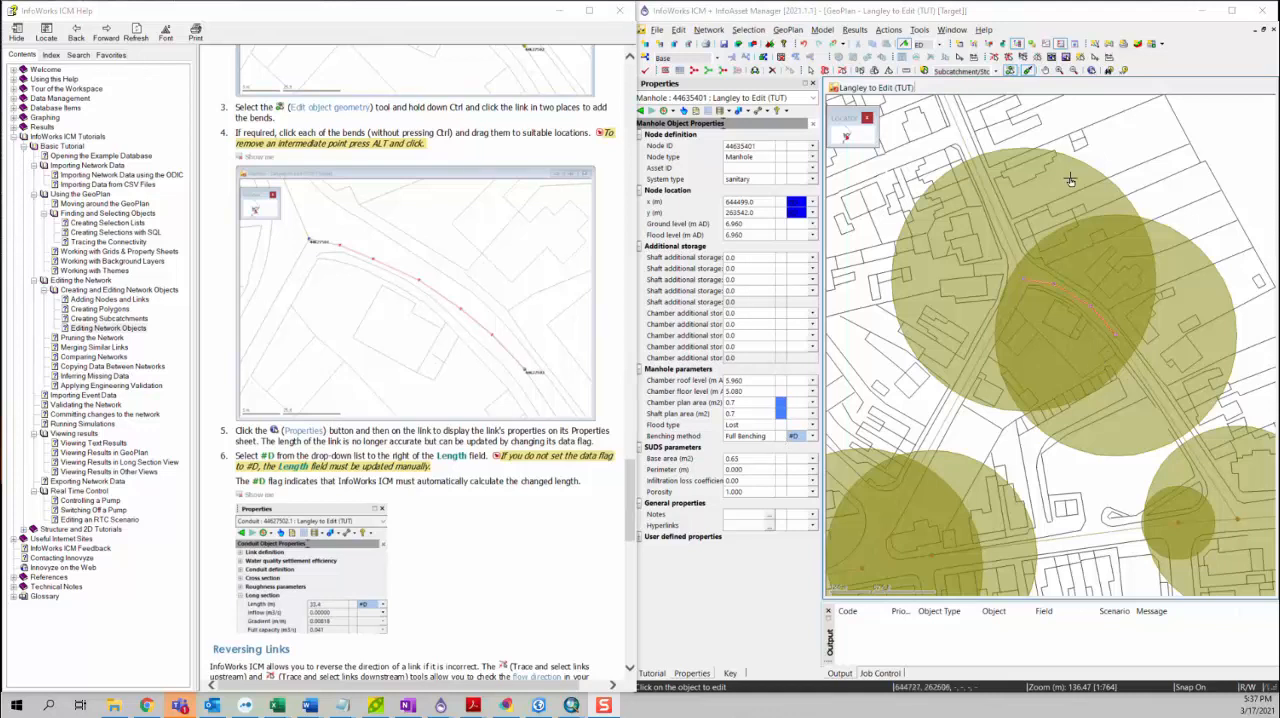
click(1093, 71)
click(1097, 317)
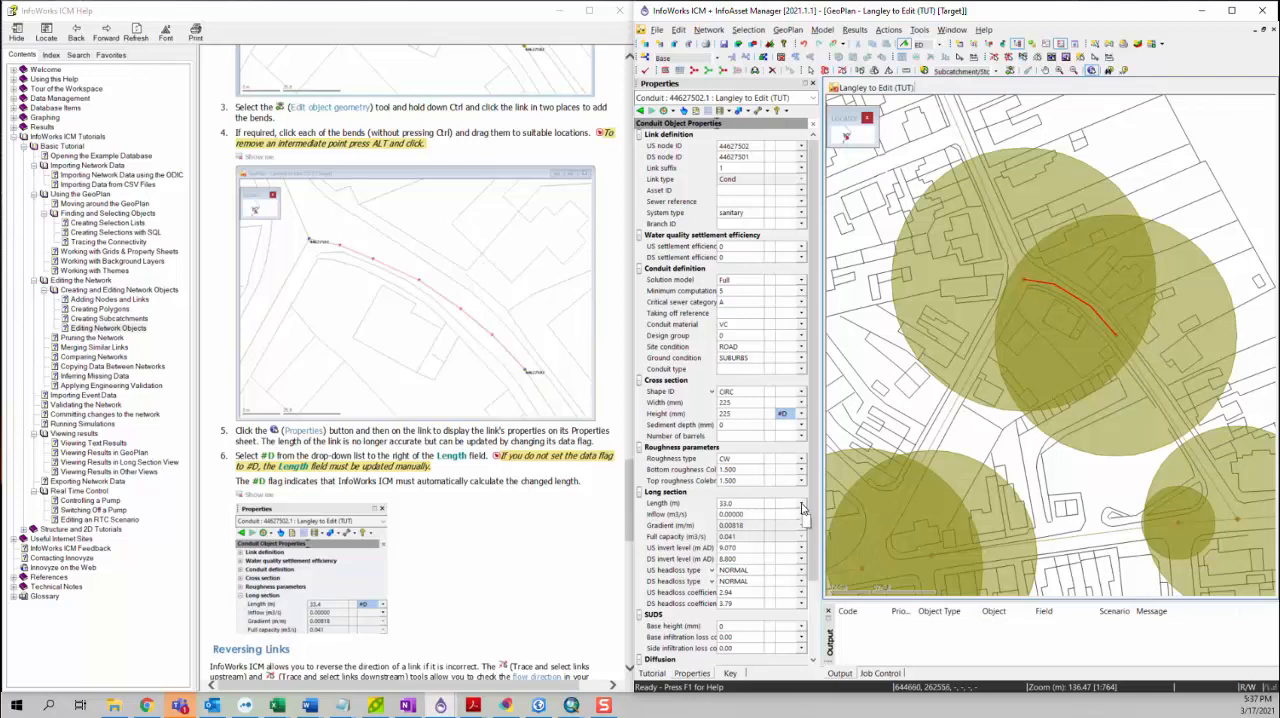
click(802, 505)
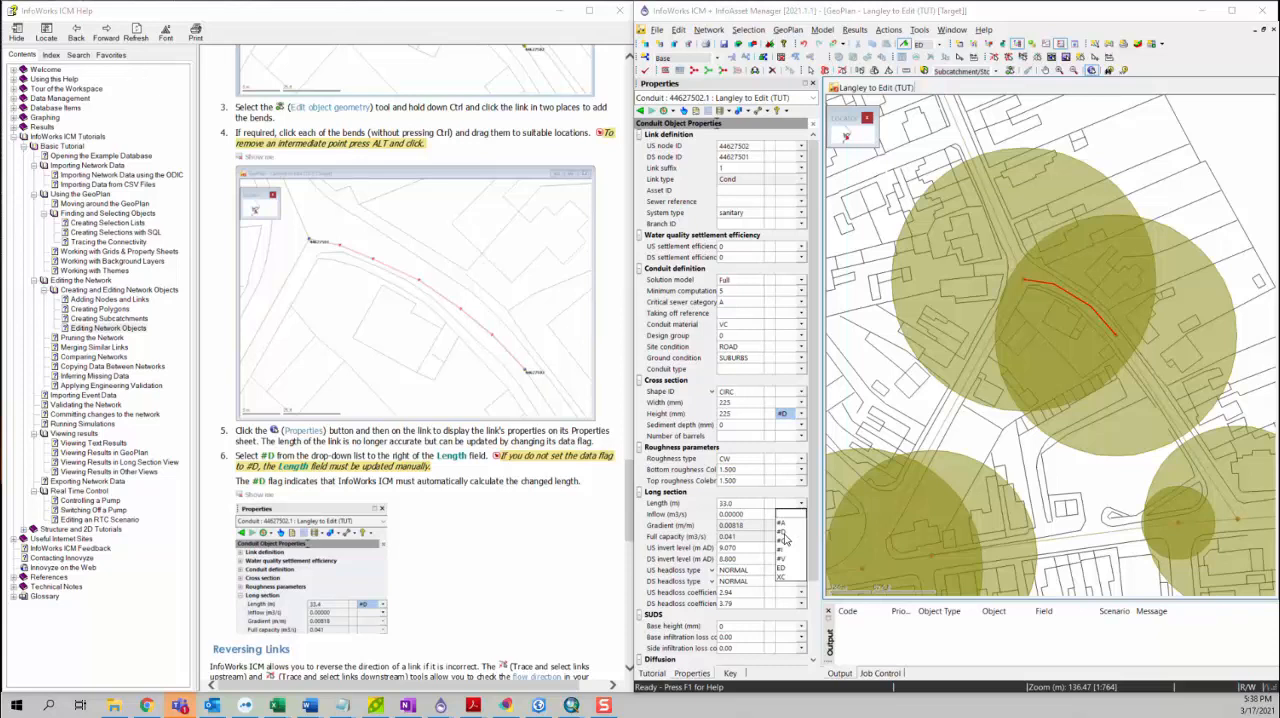
click(785, 538)
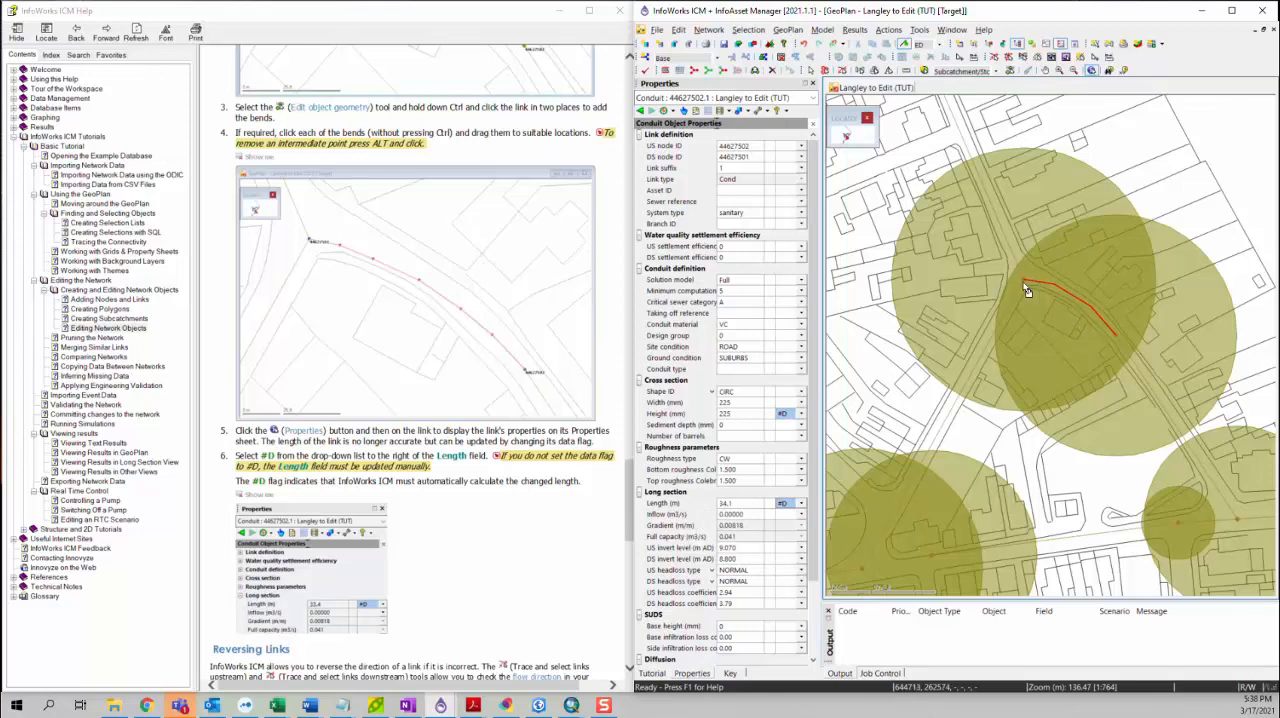
Step: Find link 44636499.2 in the GeoPlan, copying its ID from the Reversing Links tutorial text
scroll(510, 478, down, 3)
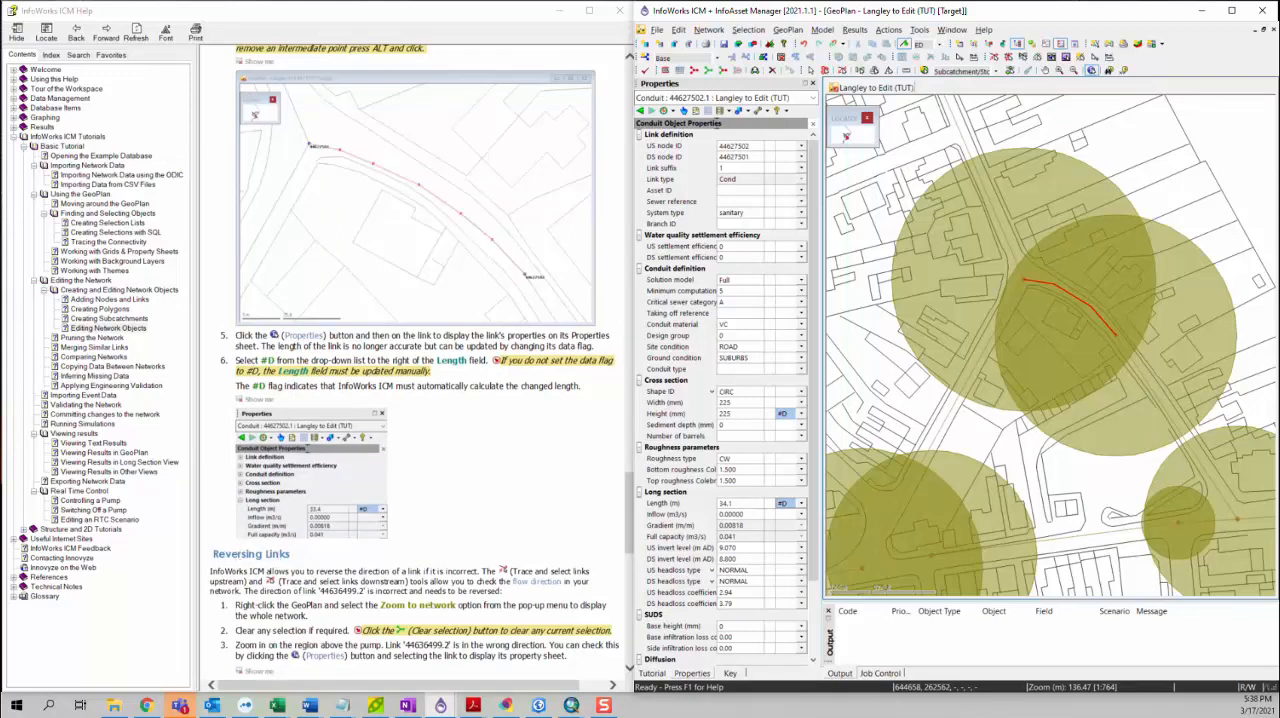
scroll(410, 380, down, 9)
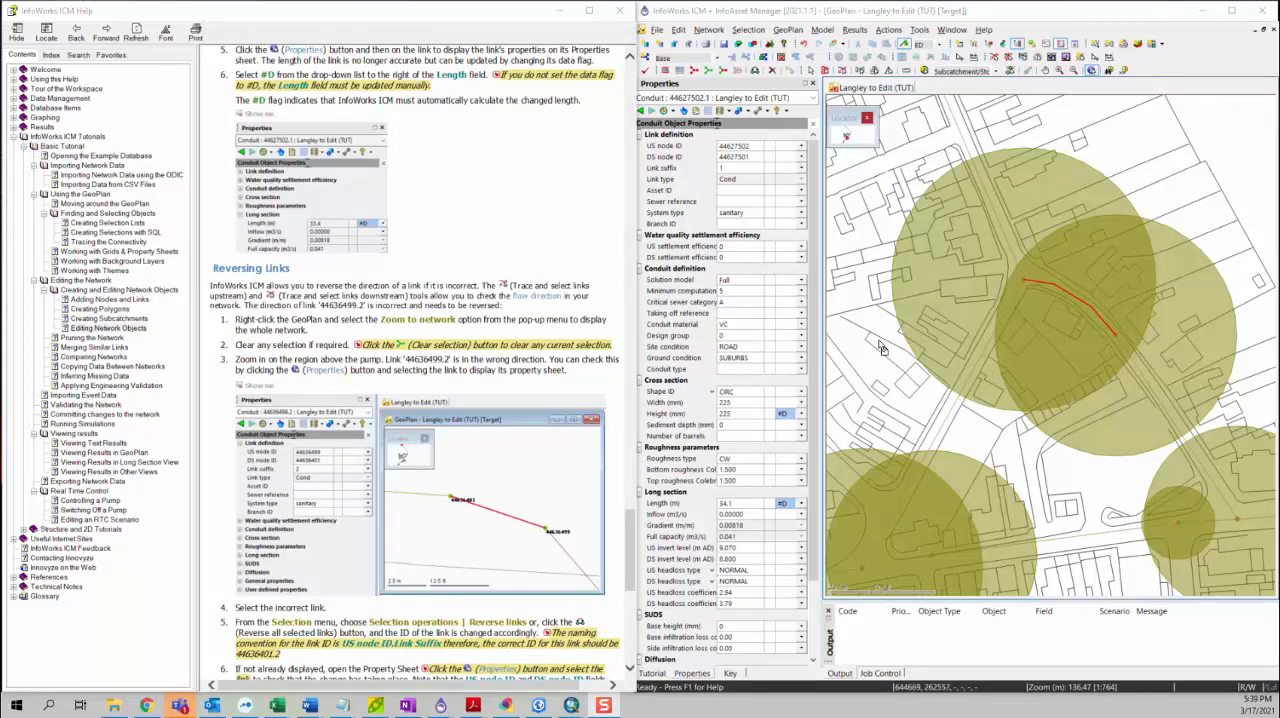
click(1112, 71)
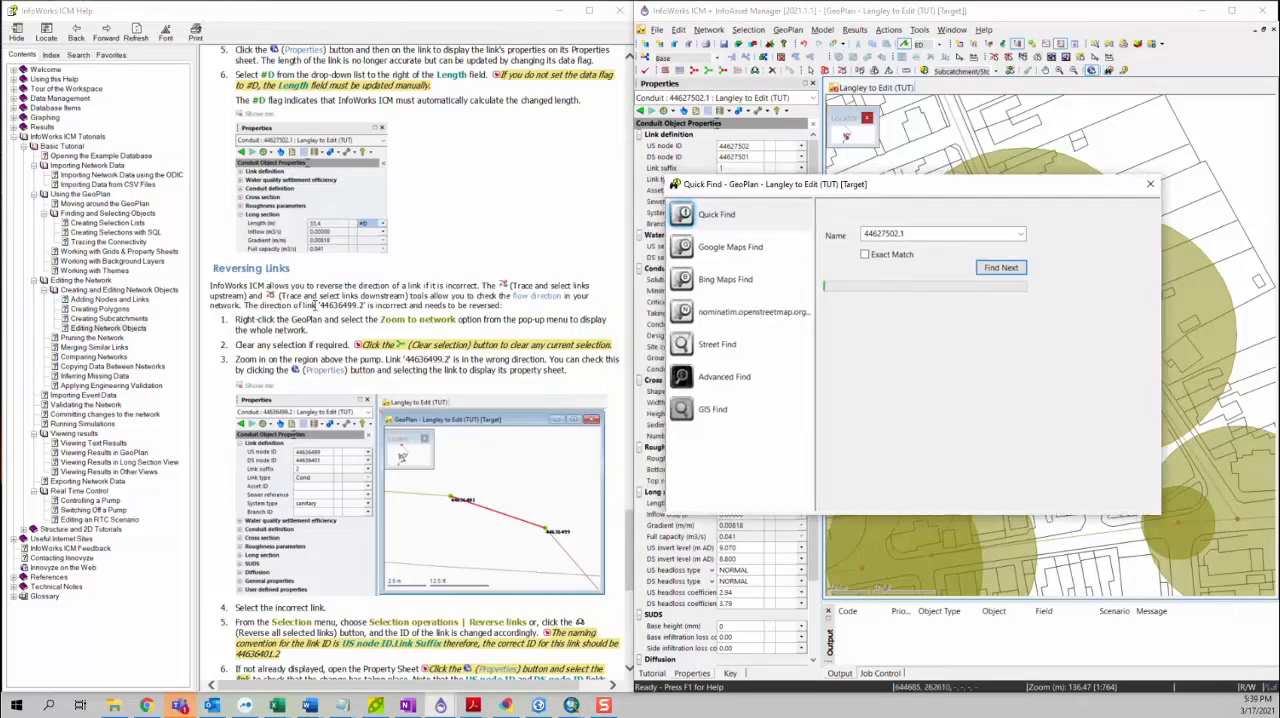
drag(319, 305, 363, 310)
key(ctrl+c)
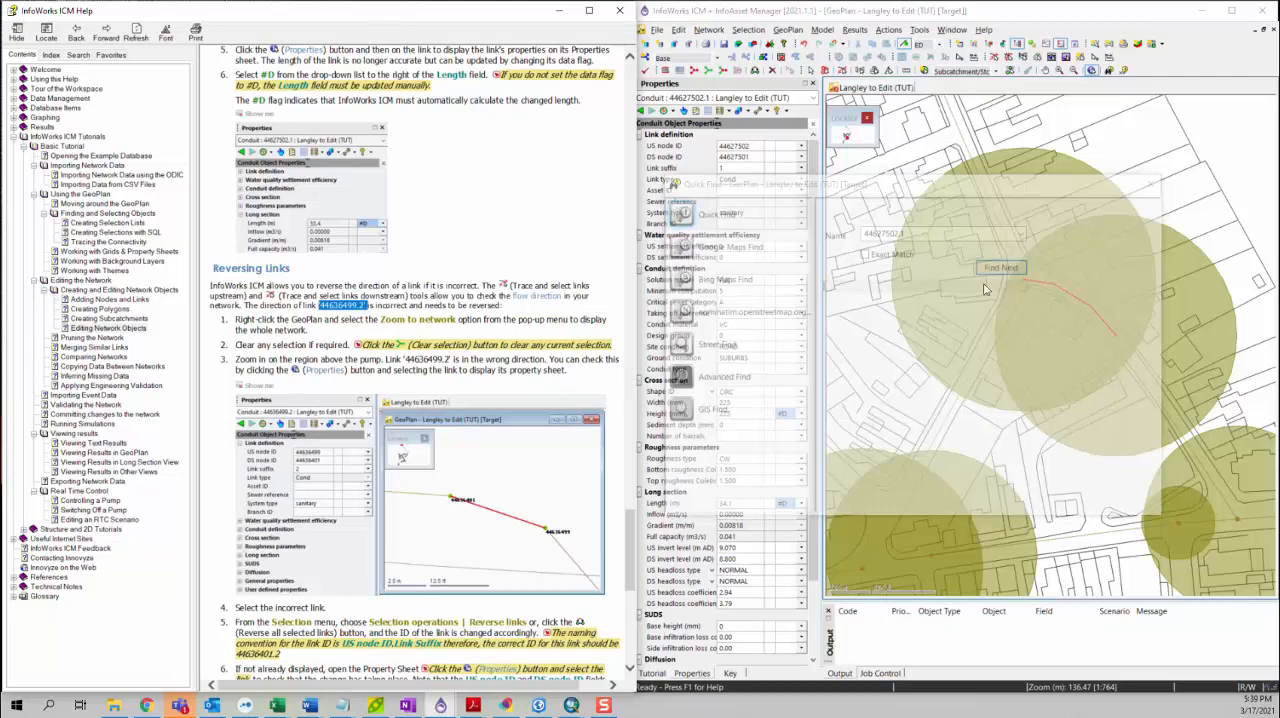
click(1043, 250)
drag(924, 234, 850, 234)
key(ctrl+v)
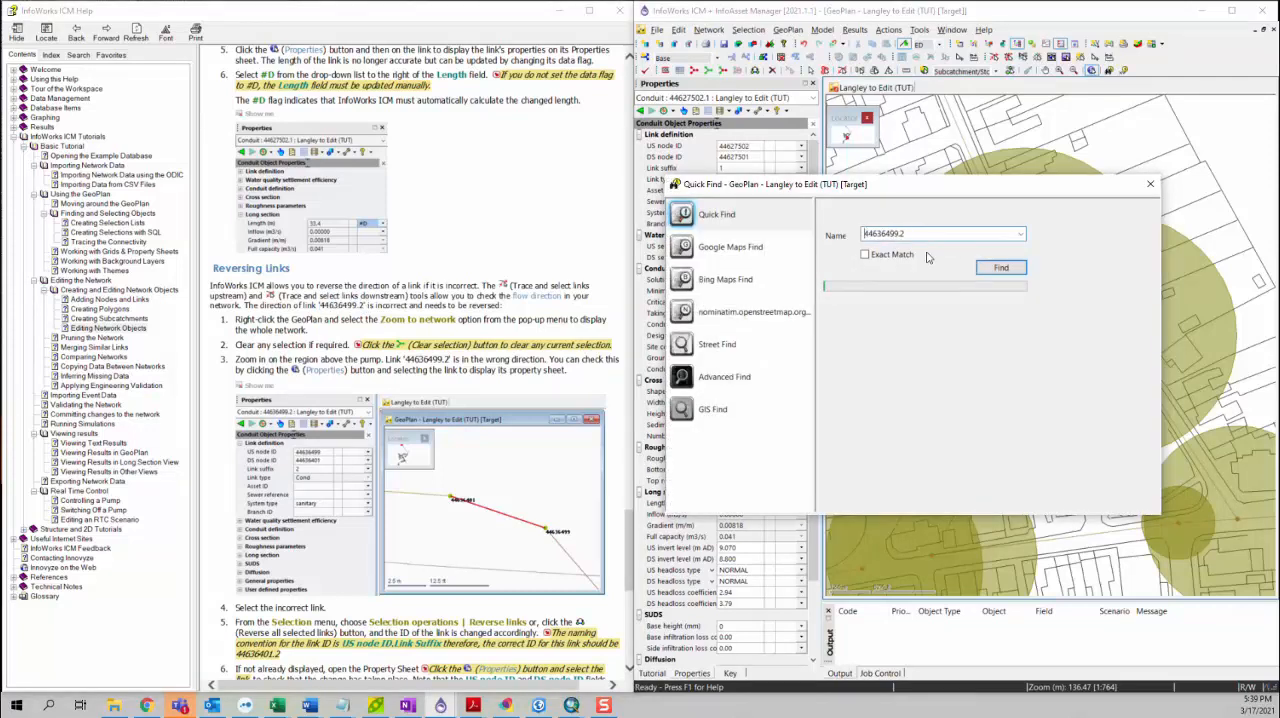
click(1000, 268)
click(1151, 187)
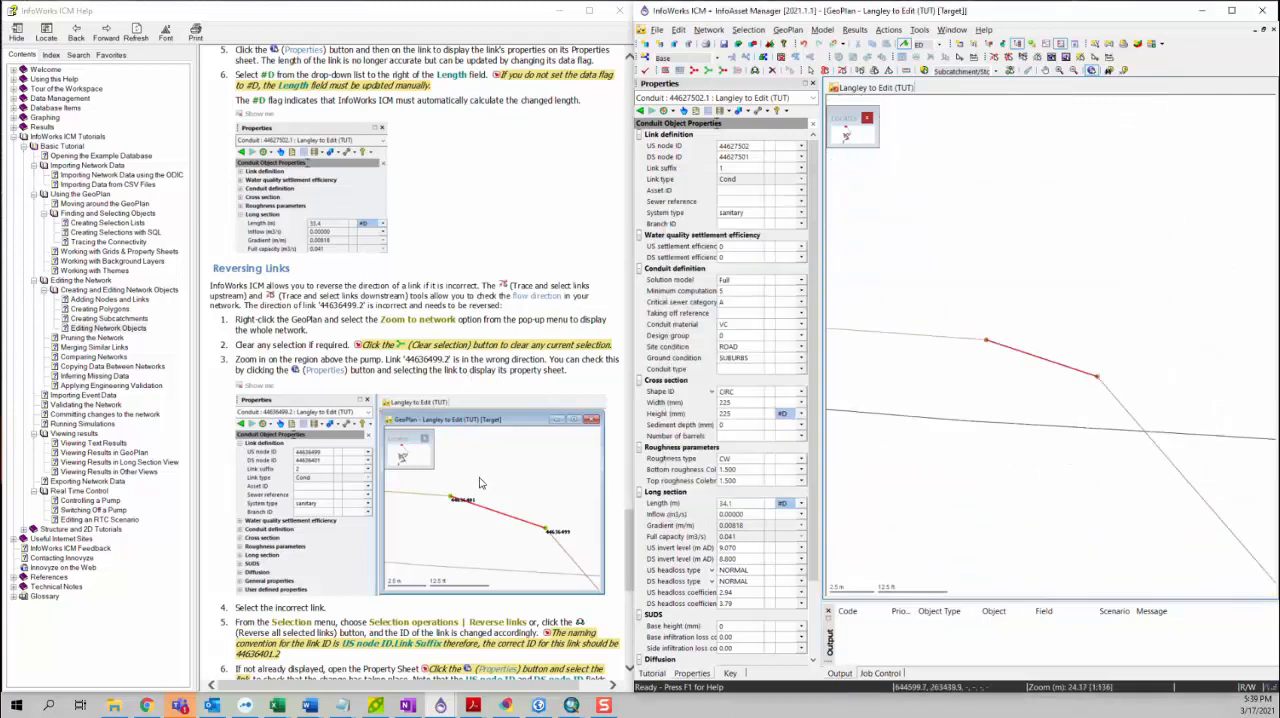
Step: Enable AutoLabel for the Node layer in the GeoPlan properties and themes and apply it
scroll(470, 378, down, 4)
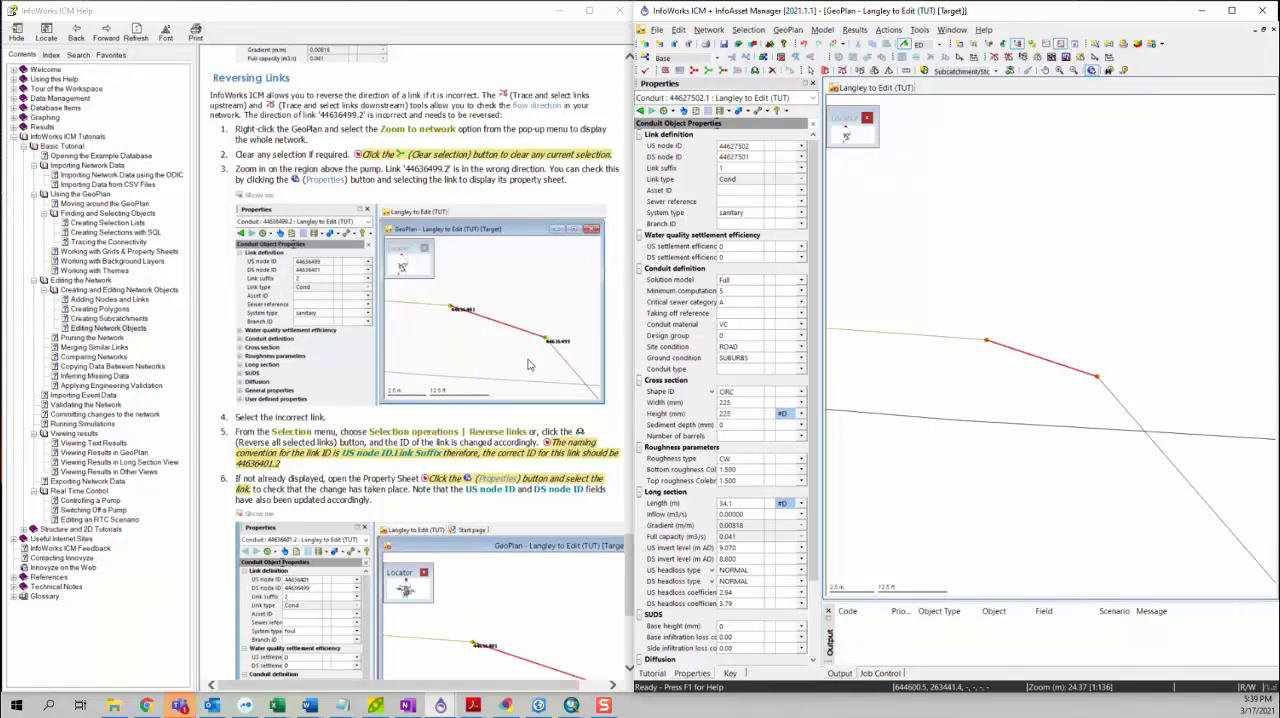
right_click(957, 262)
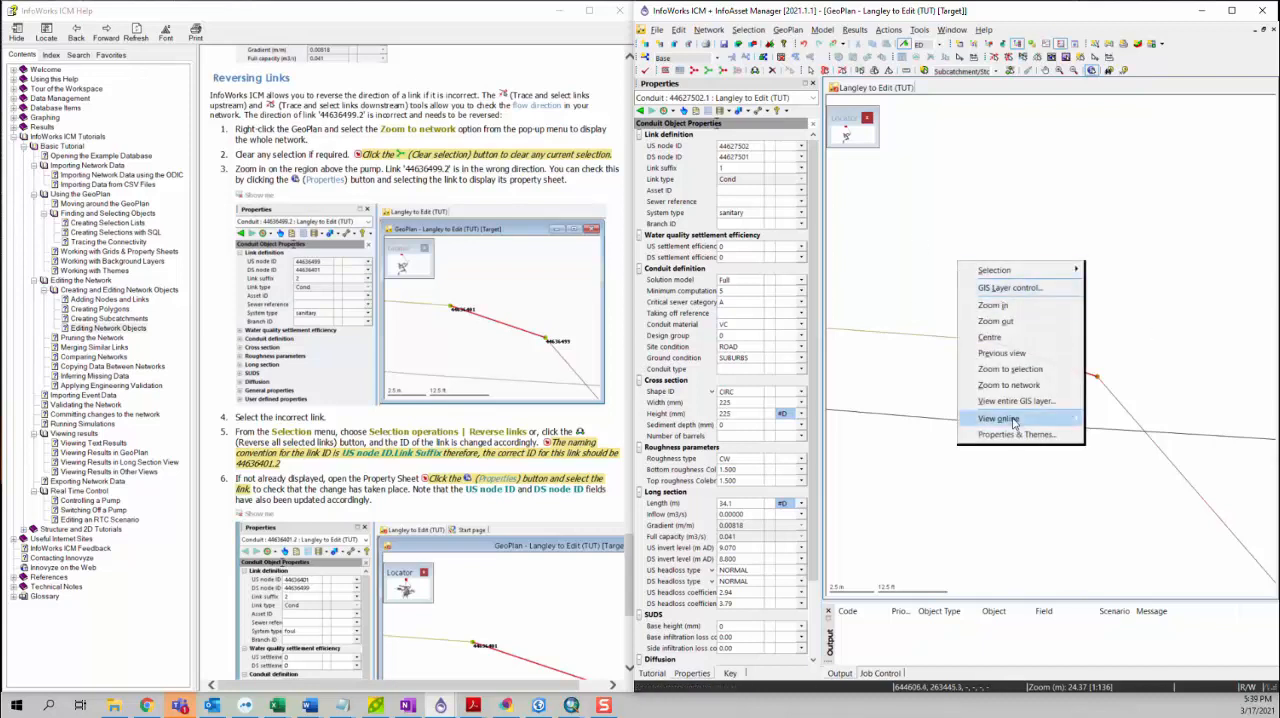
right_click(918, 252)
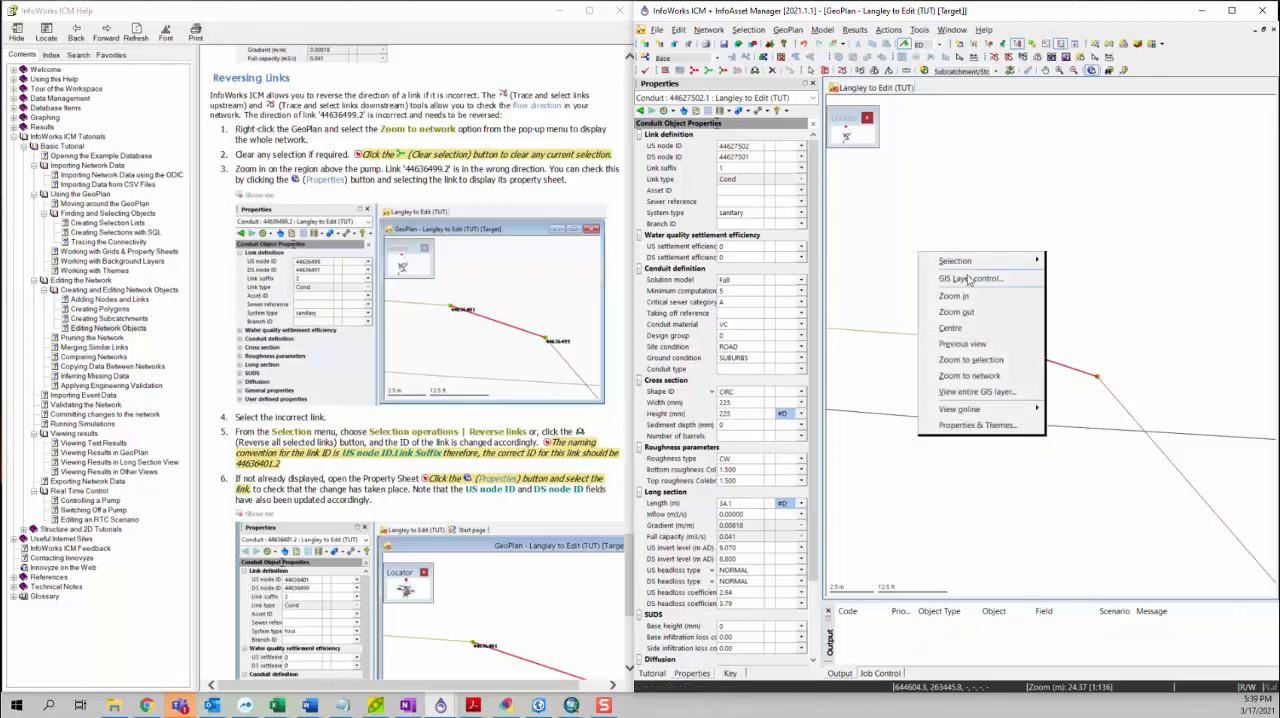
click(995, 430)
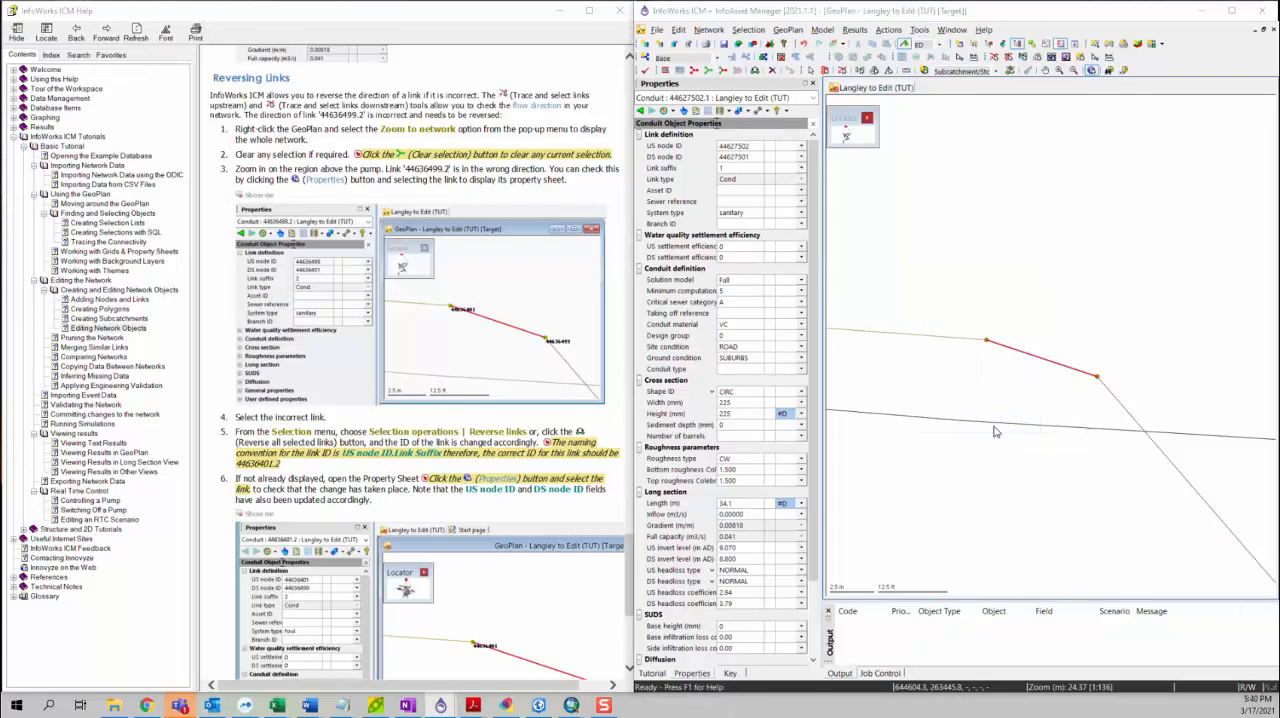
drag(893, 150, 834, 132)
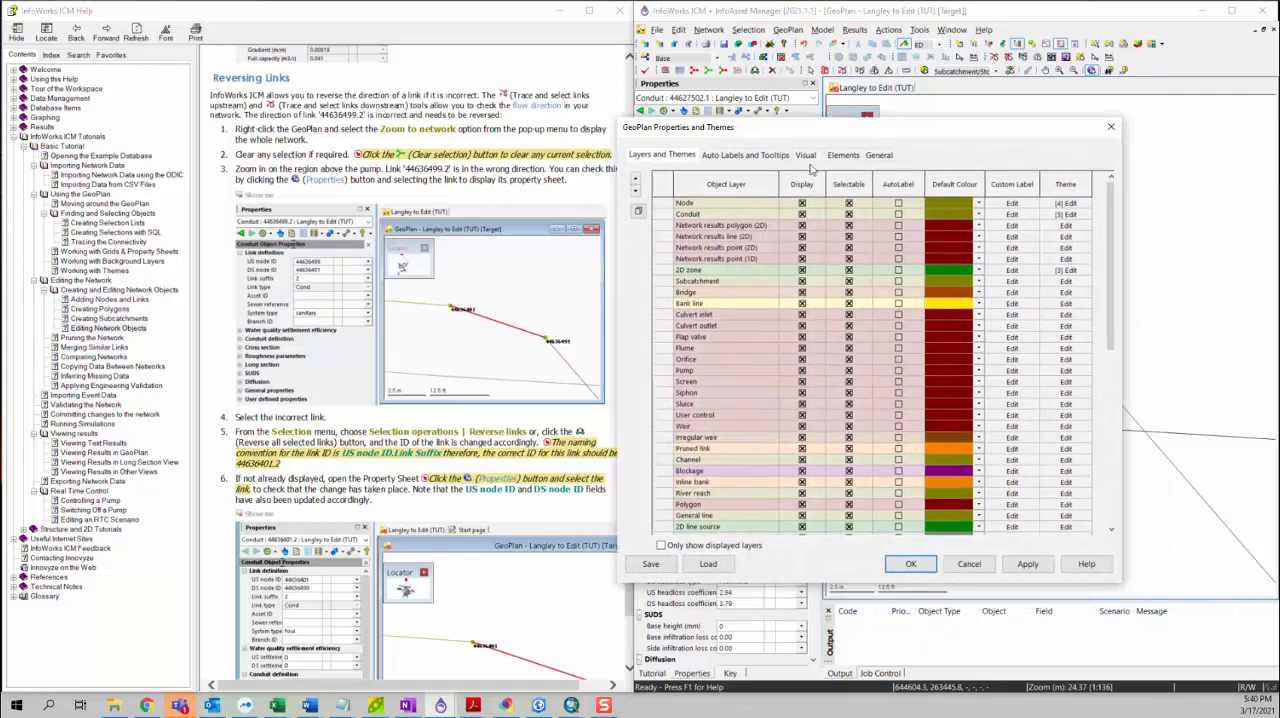
click(666, 204)
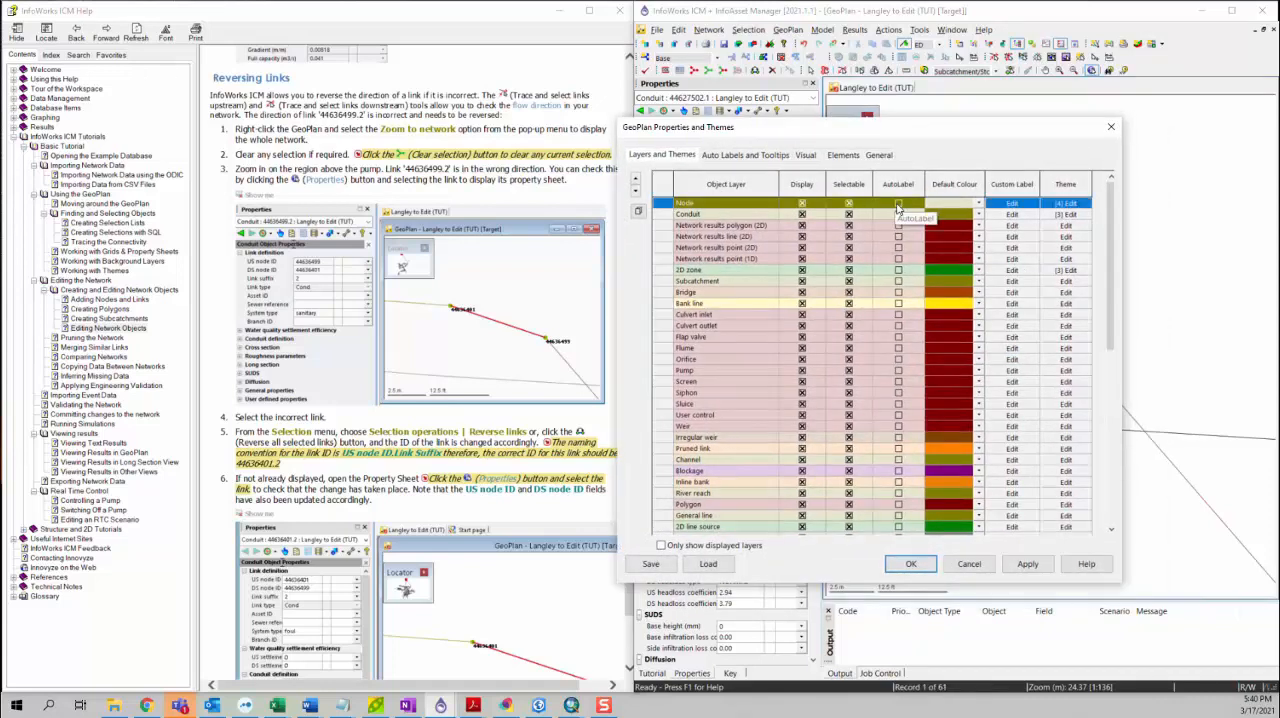
click(898, 205)
click(1028, 565)
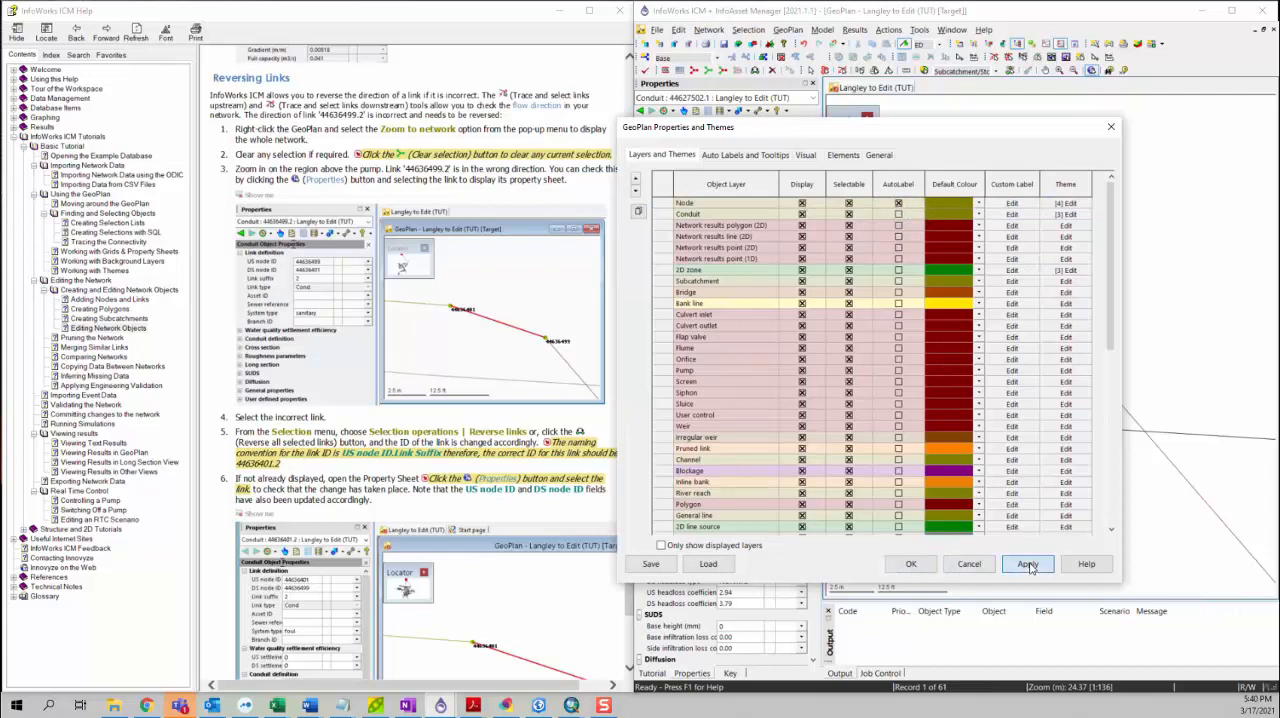
click(911, 564)
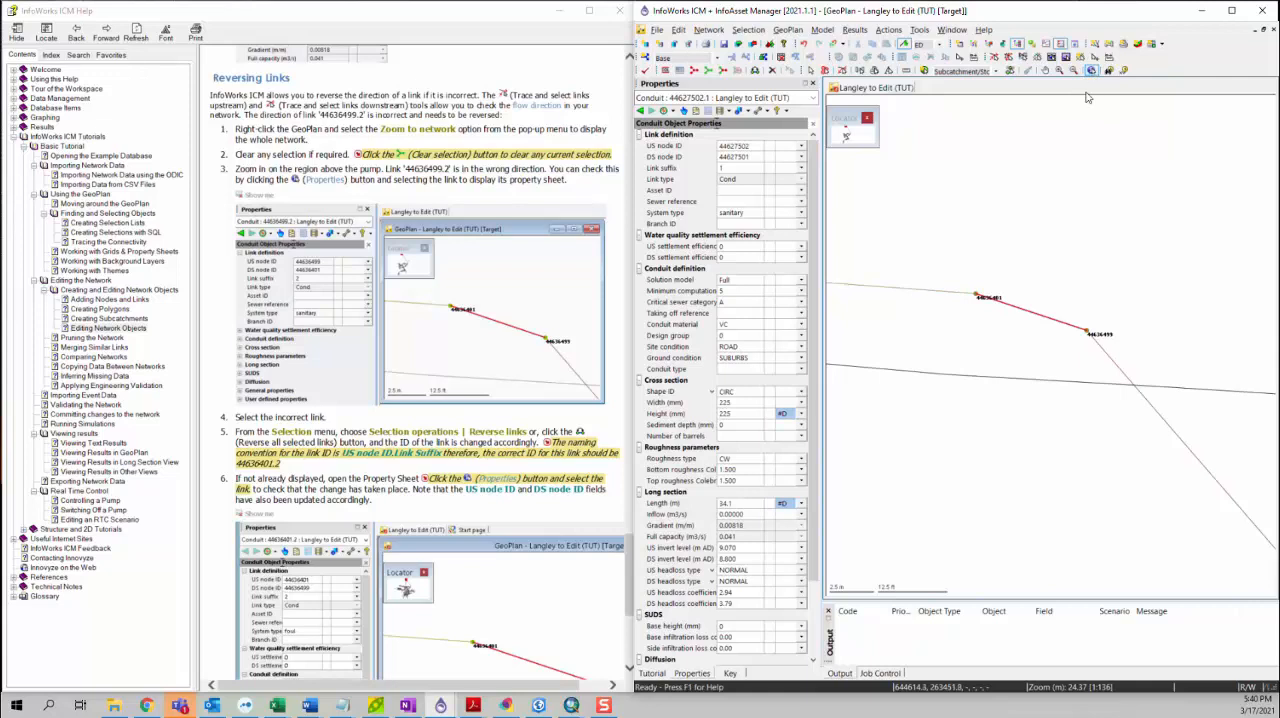
Step: Display the properties of link 44636499.2 and examine its upstream and downstream nodes against the surrounding network
click(1027, 314)
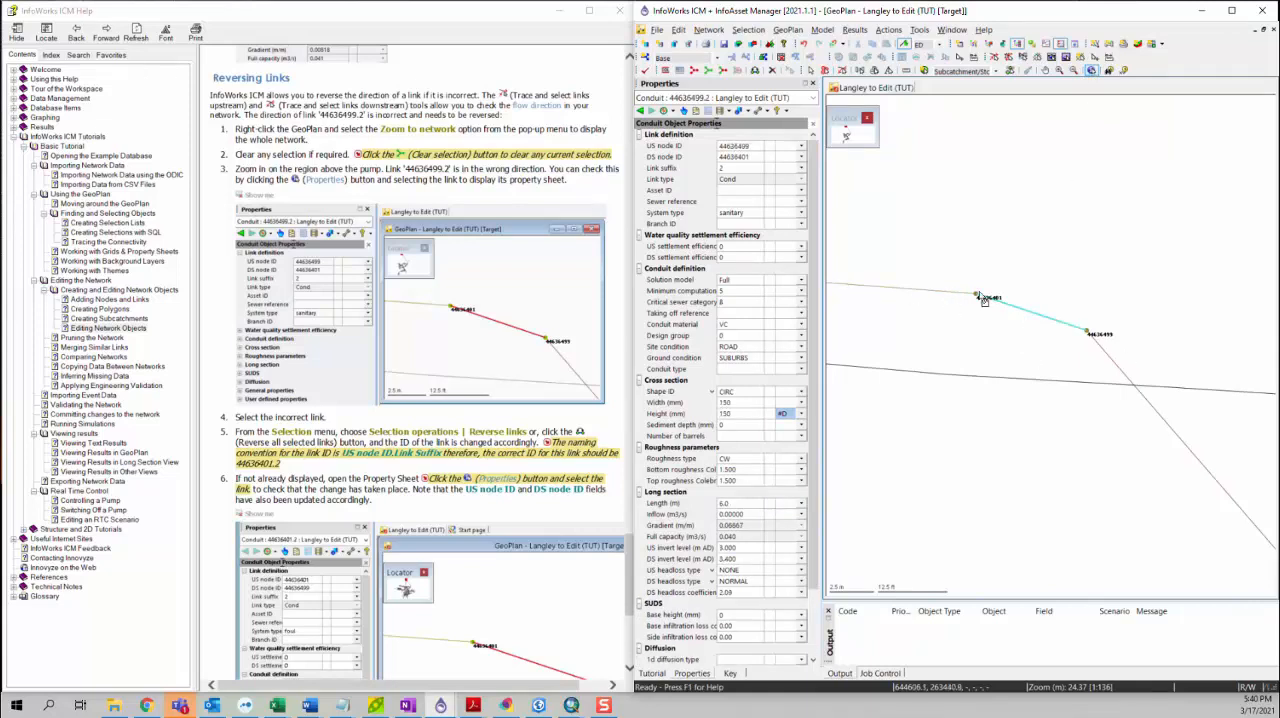
click(1004, 316)
scroll(968, 394, down, 4)
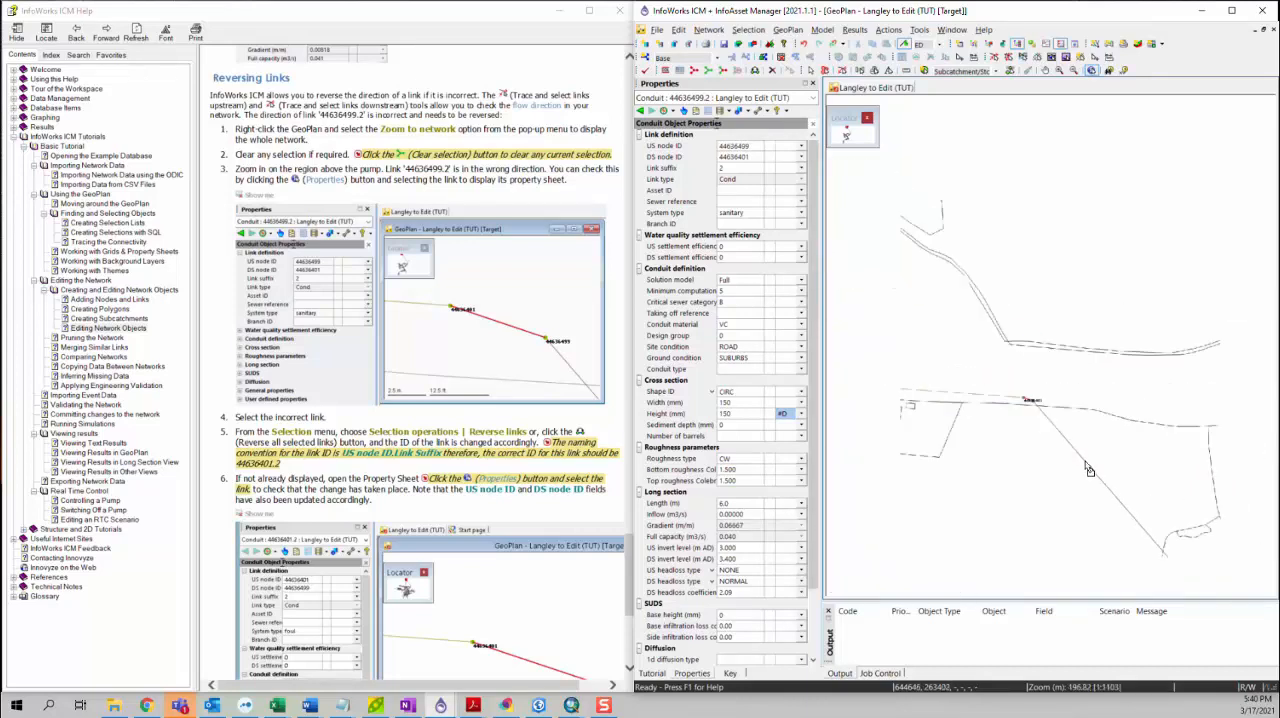
scroll(1070, 430, down, 1)
scroll(1128, 488, down, 2)
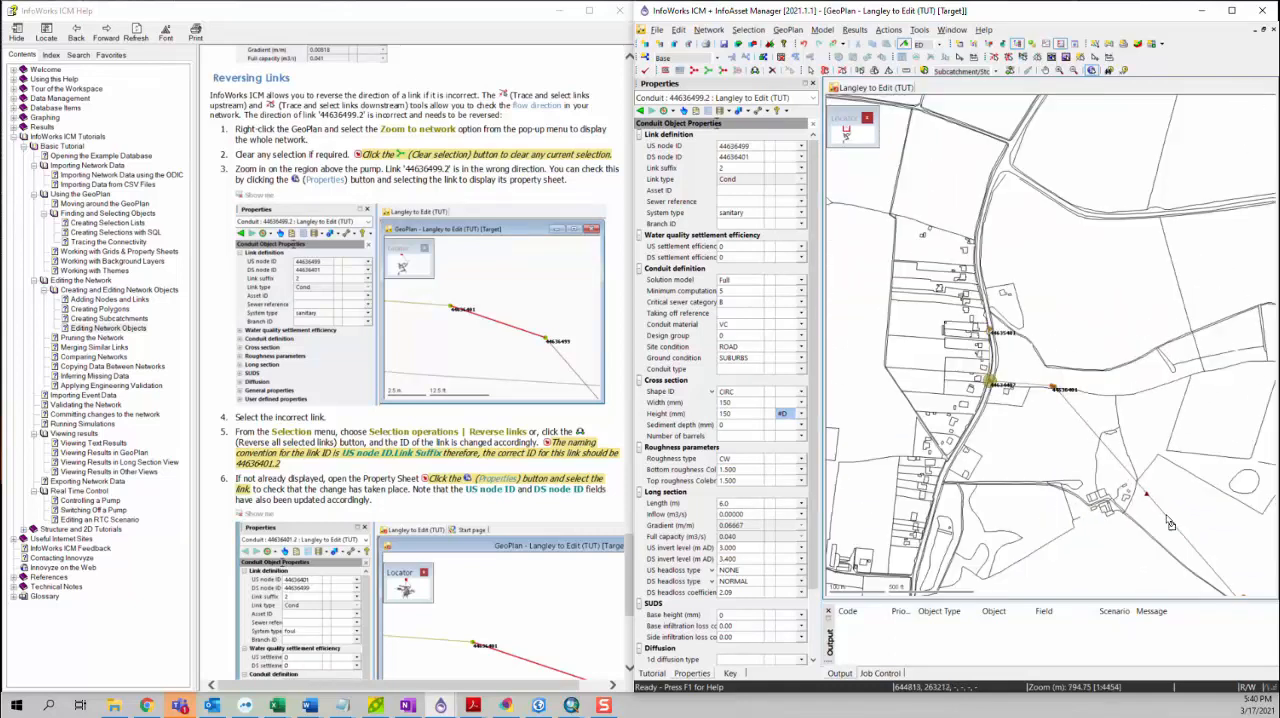
scroll(1003, 427, up, 4)
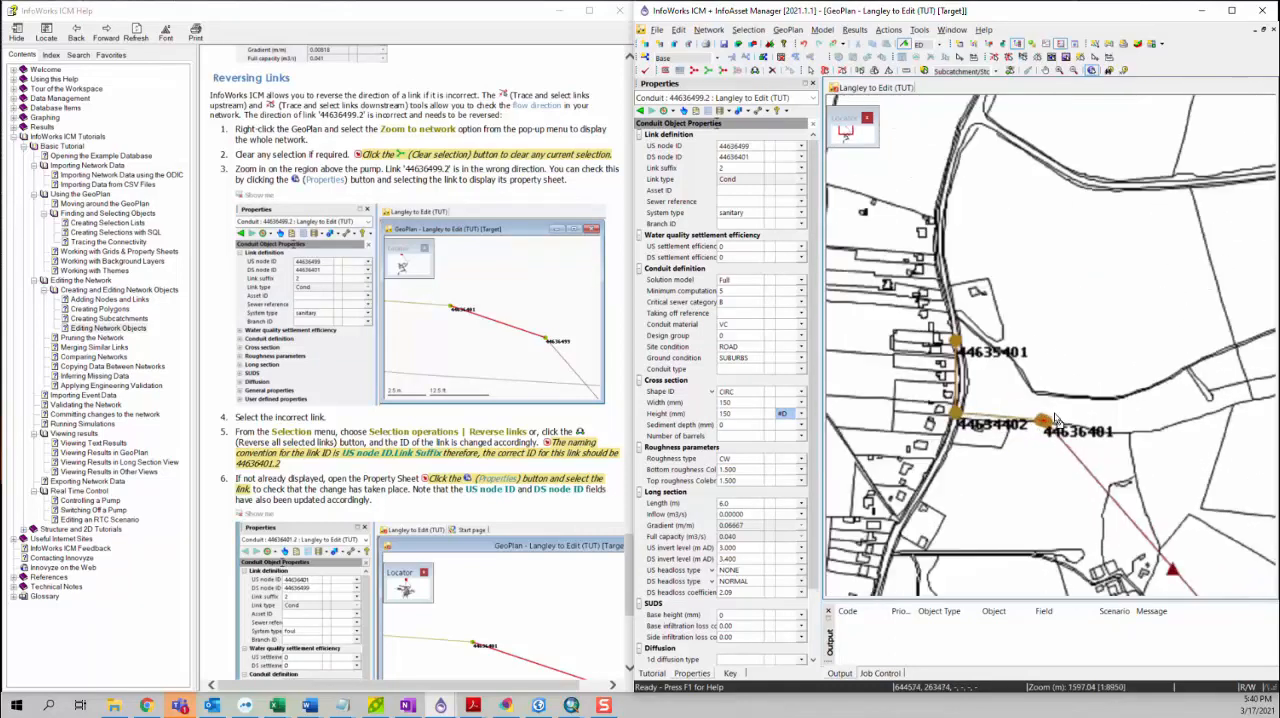
scroll(1002, 427, up, 1)
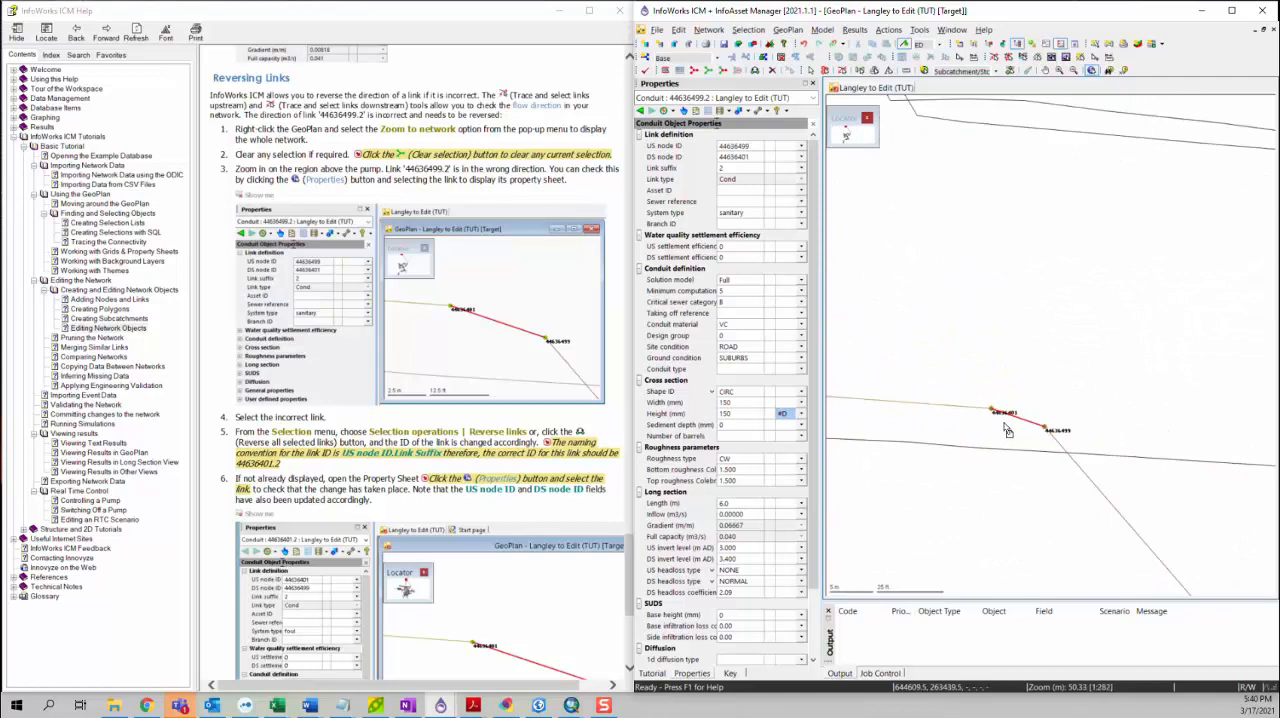
Step: Reverse the direction of the selected link 44636499.2 and bring up the tutorial's remaining instructions
click(748, 29)
mouse_move(803, 222)
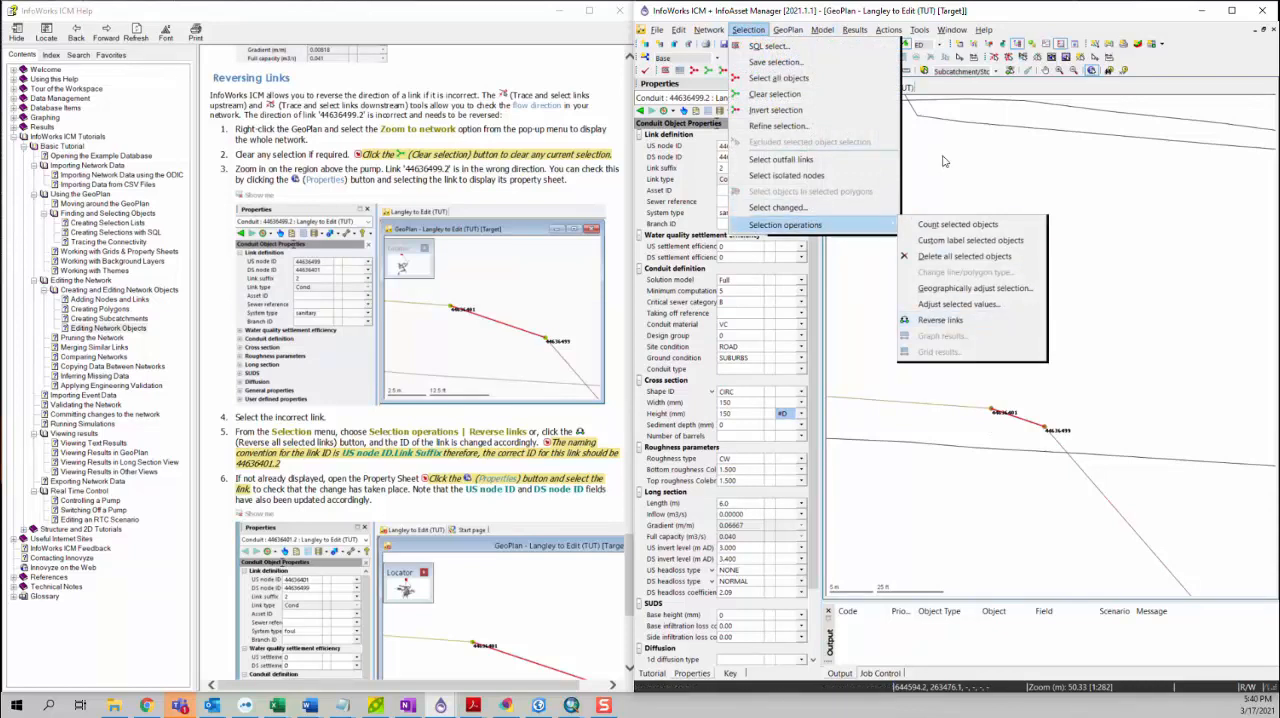
key(Escape)
key(Escape)
key(Escape)
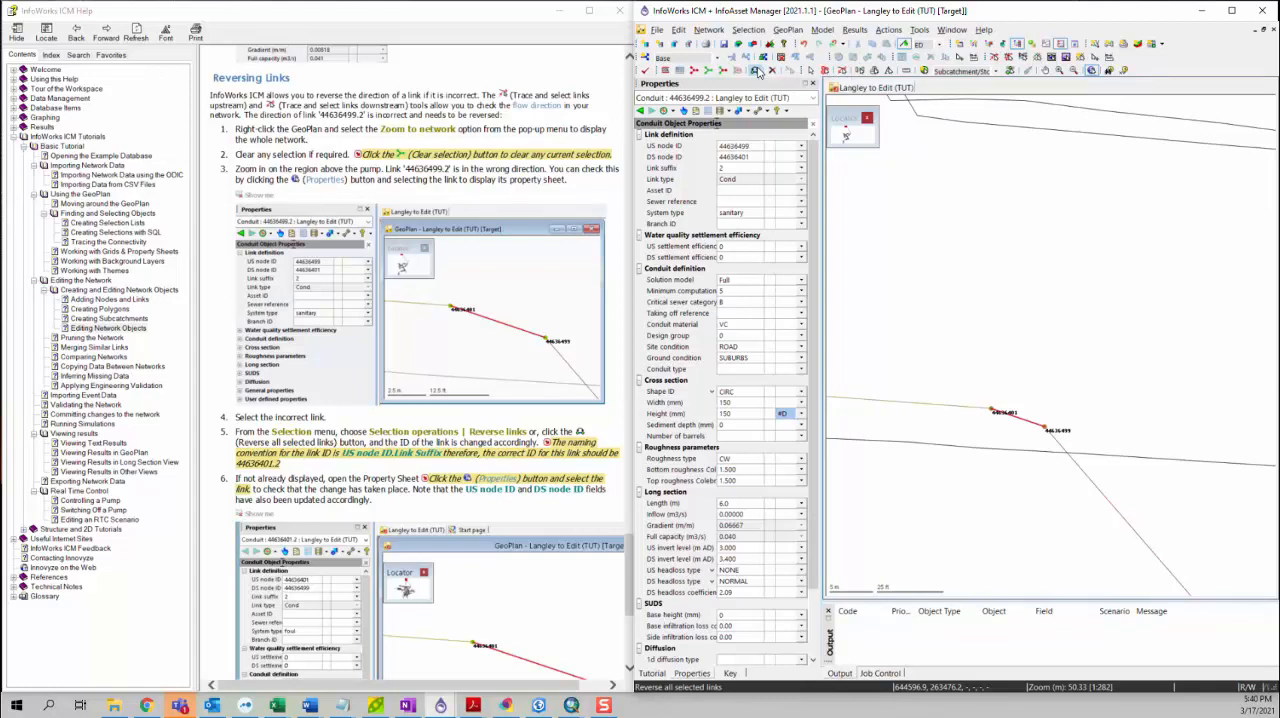
click(757, 72)
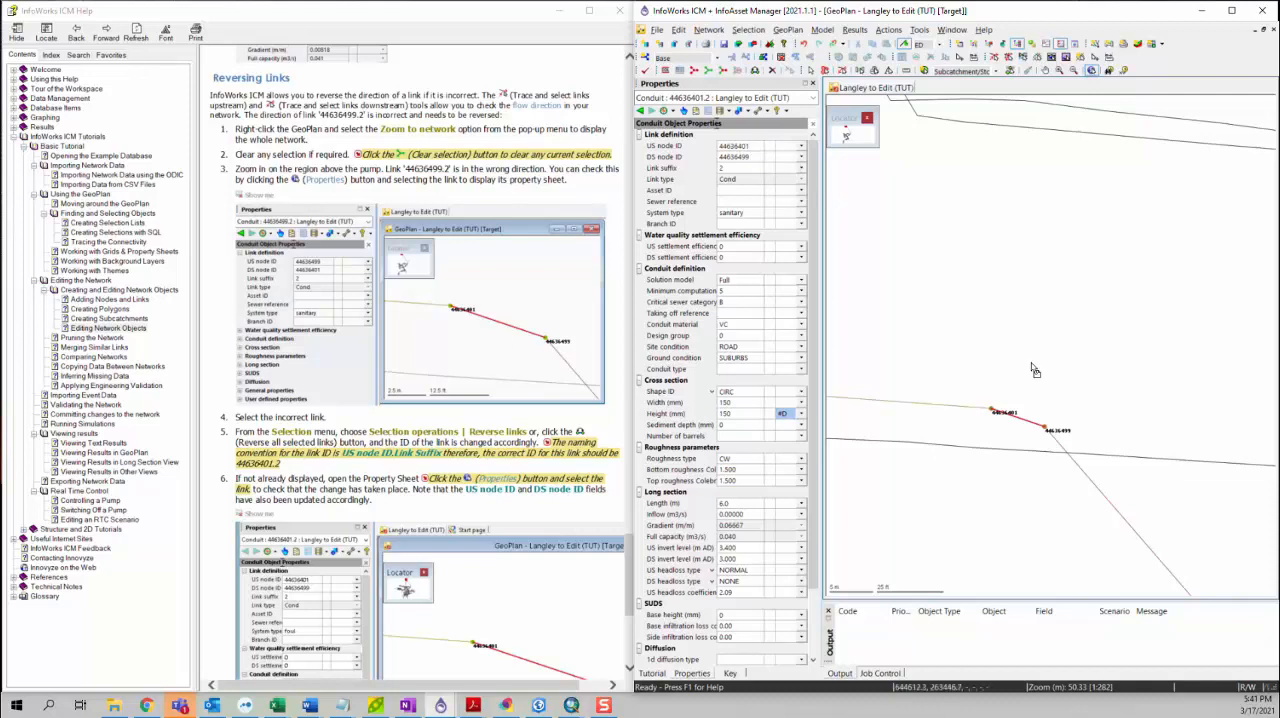
scroll(629, 350, down, 3)
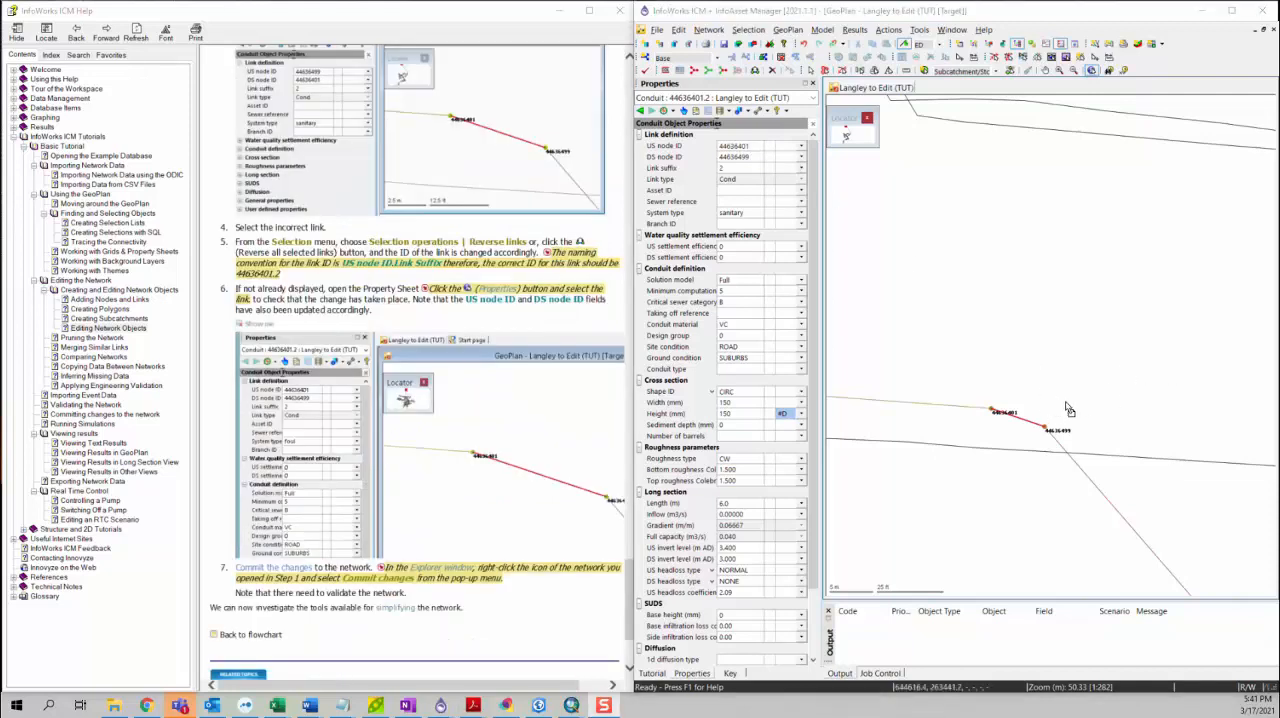